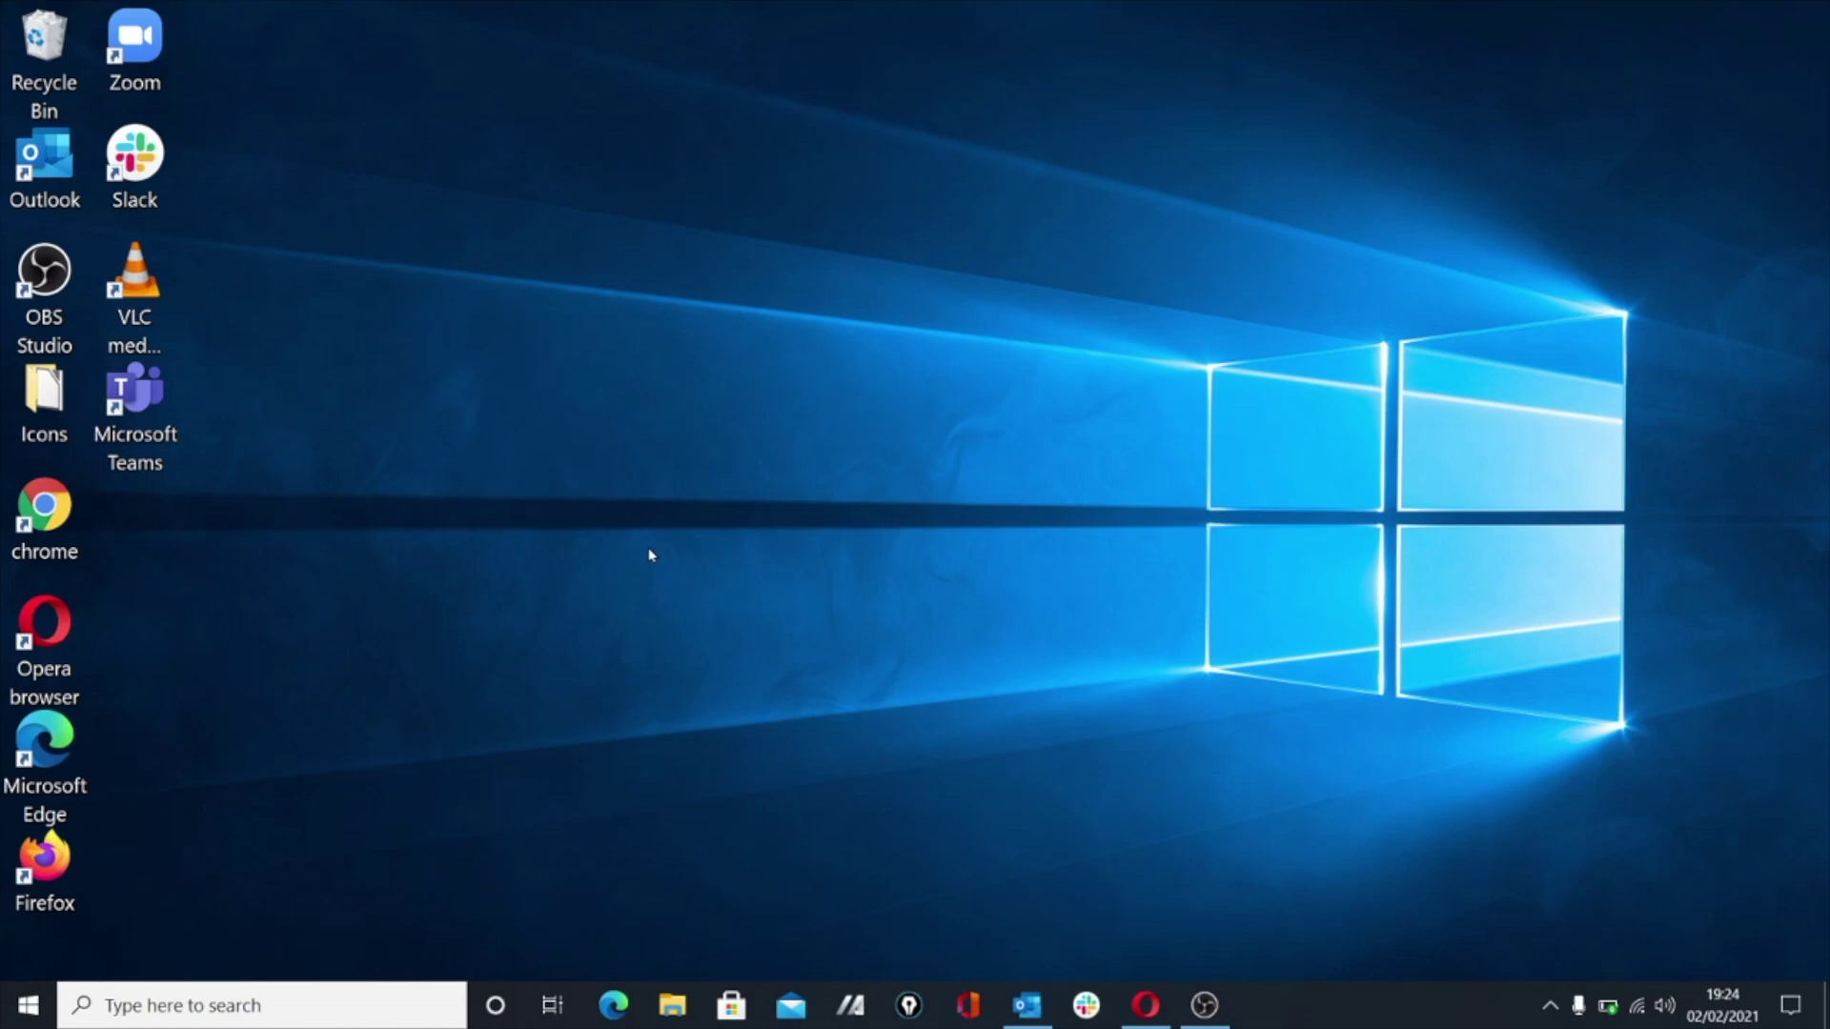
# Open a Quick access File Explorer window from the taskbar and move it toward the desktop's left side
pyautogui.click(673, 1008)
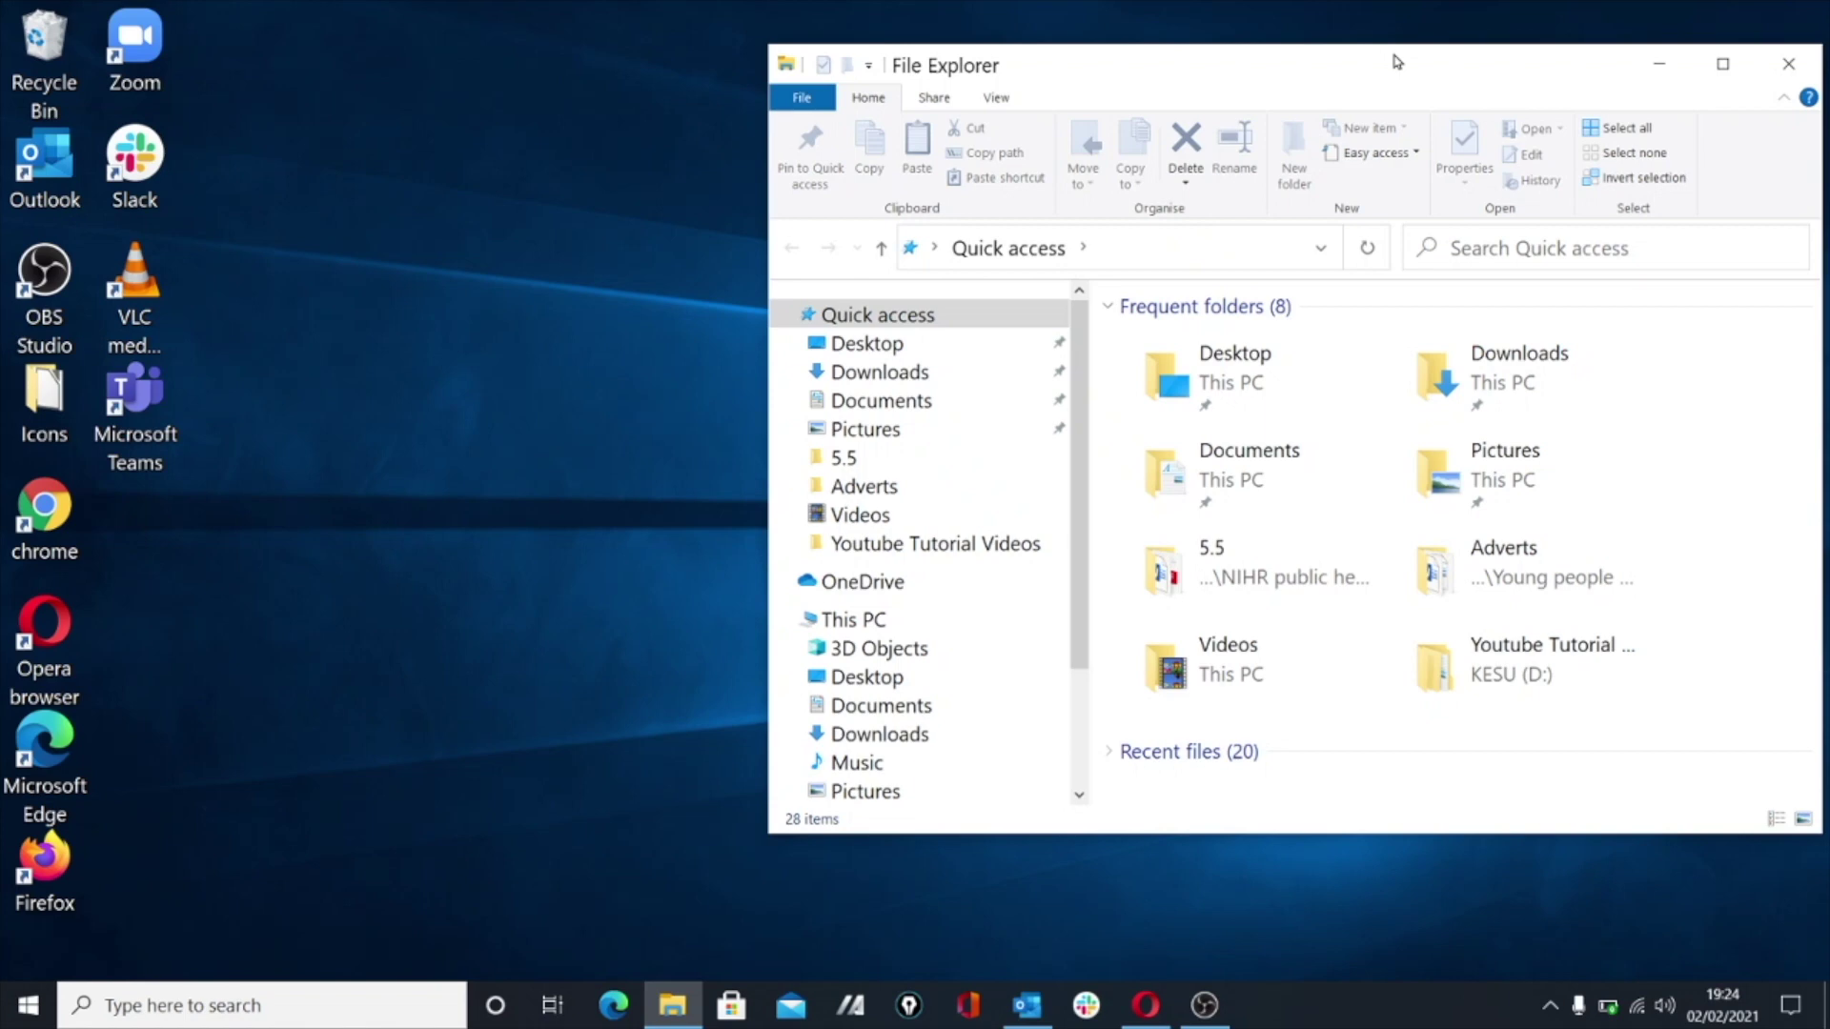
pyautogui.moveTo(1396, 61); pyautogui.dragTo(940, 89)
pyautogui.moveTo(813, 89); pyautogui.dragTo(661, 113)
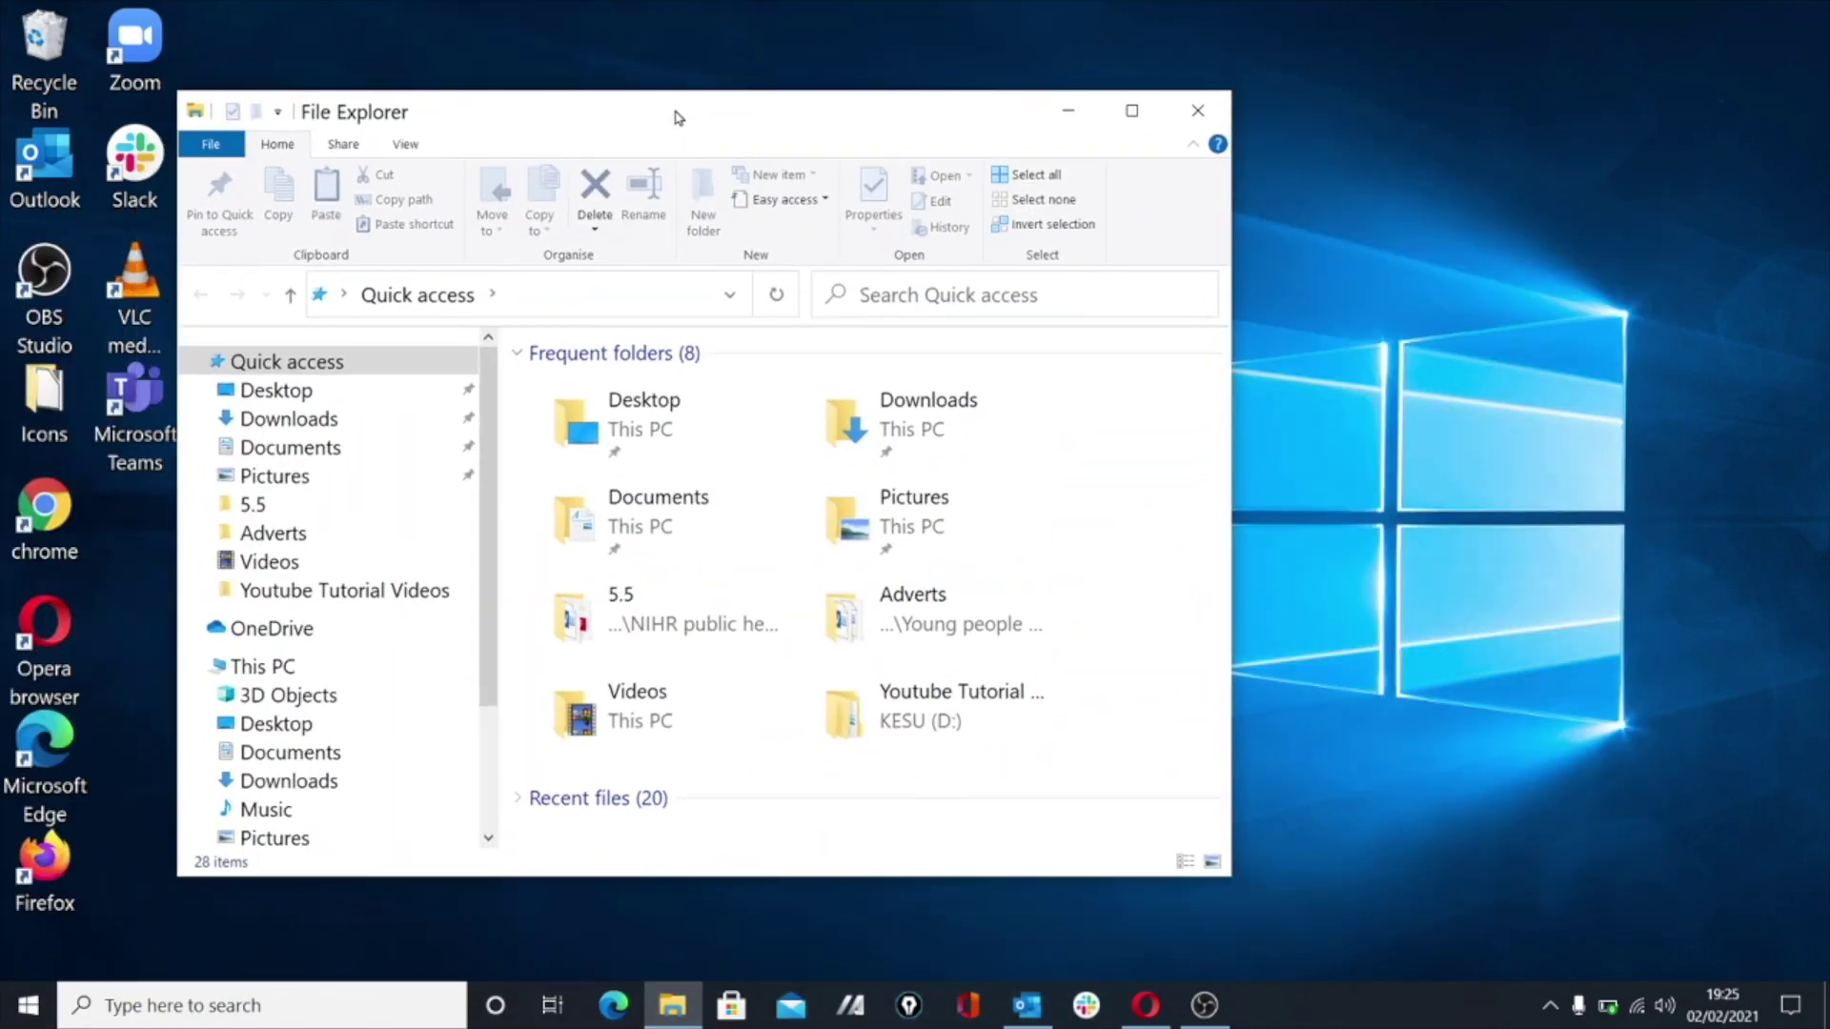
pyautogui.moveTo(648, 118); pyautogui.dragTo(718, 106)
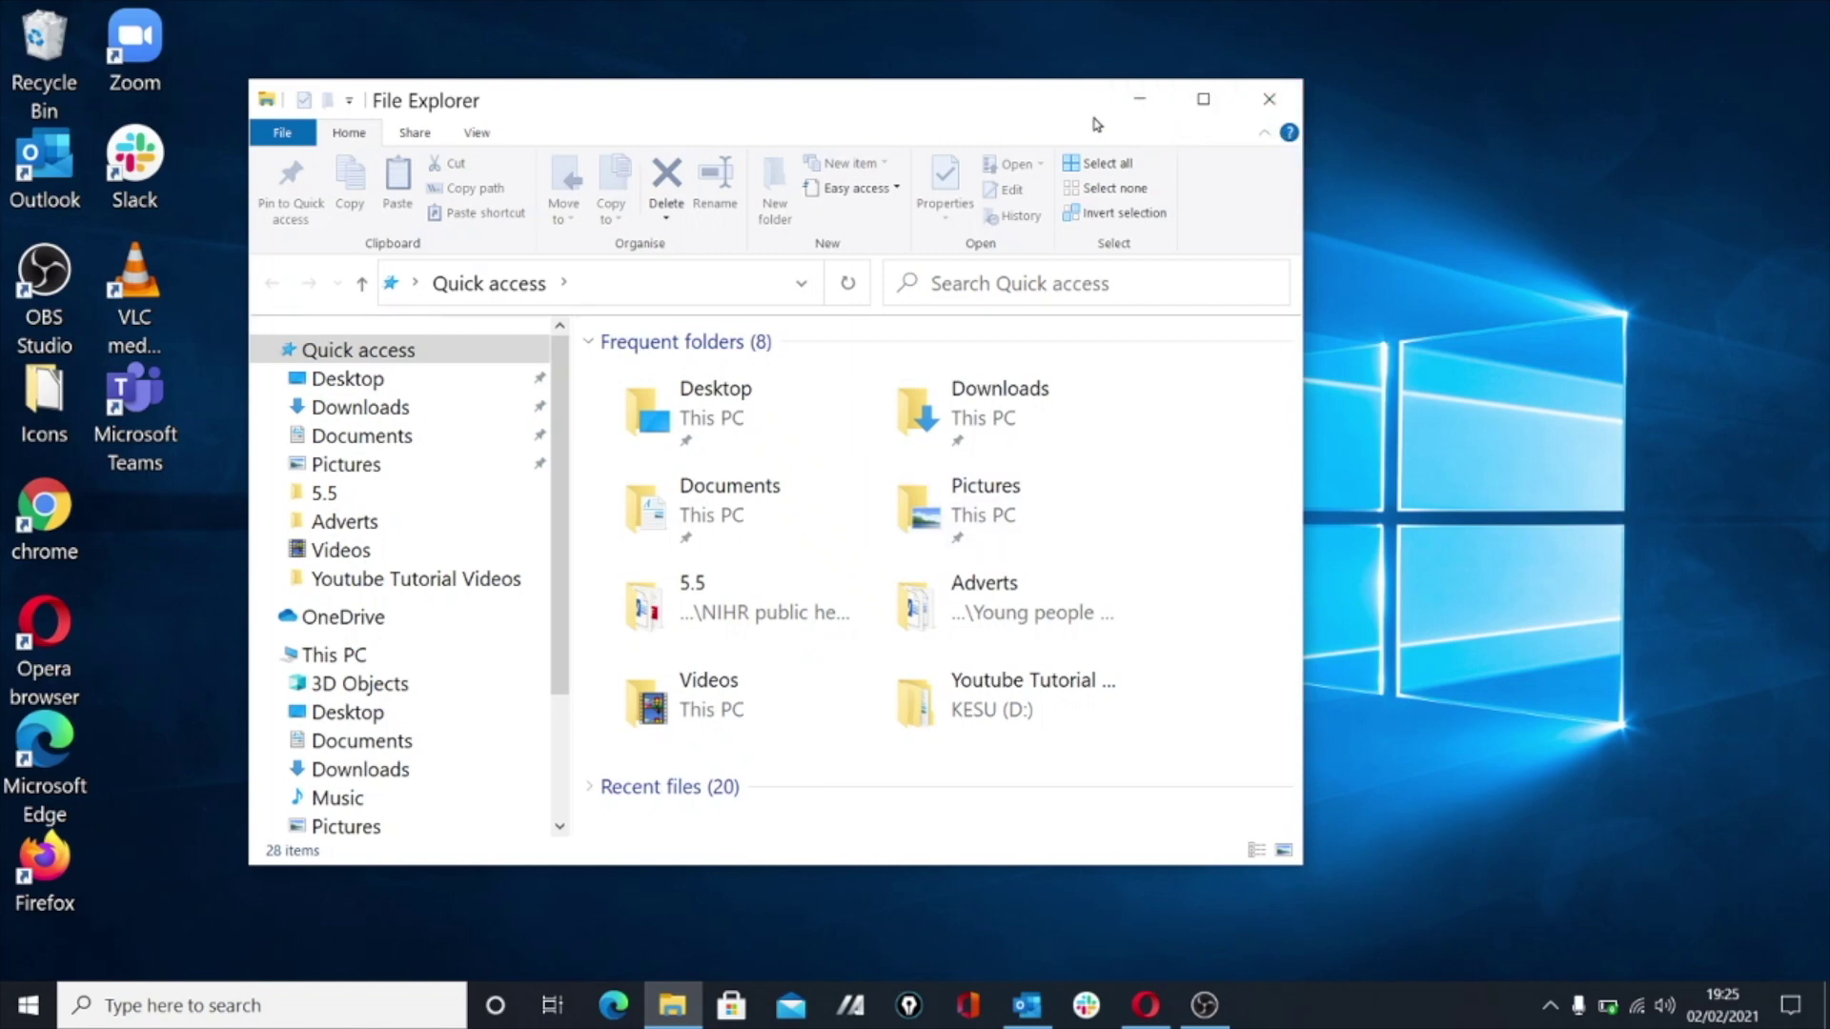
# Minimise the Explorer window, restore it from the taskbar, shift it right, then maximise and restore it
pyautogui.click(1129, 109)
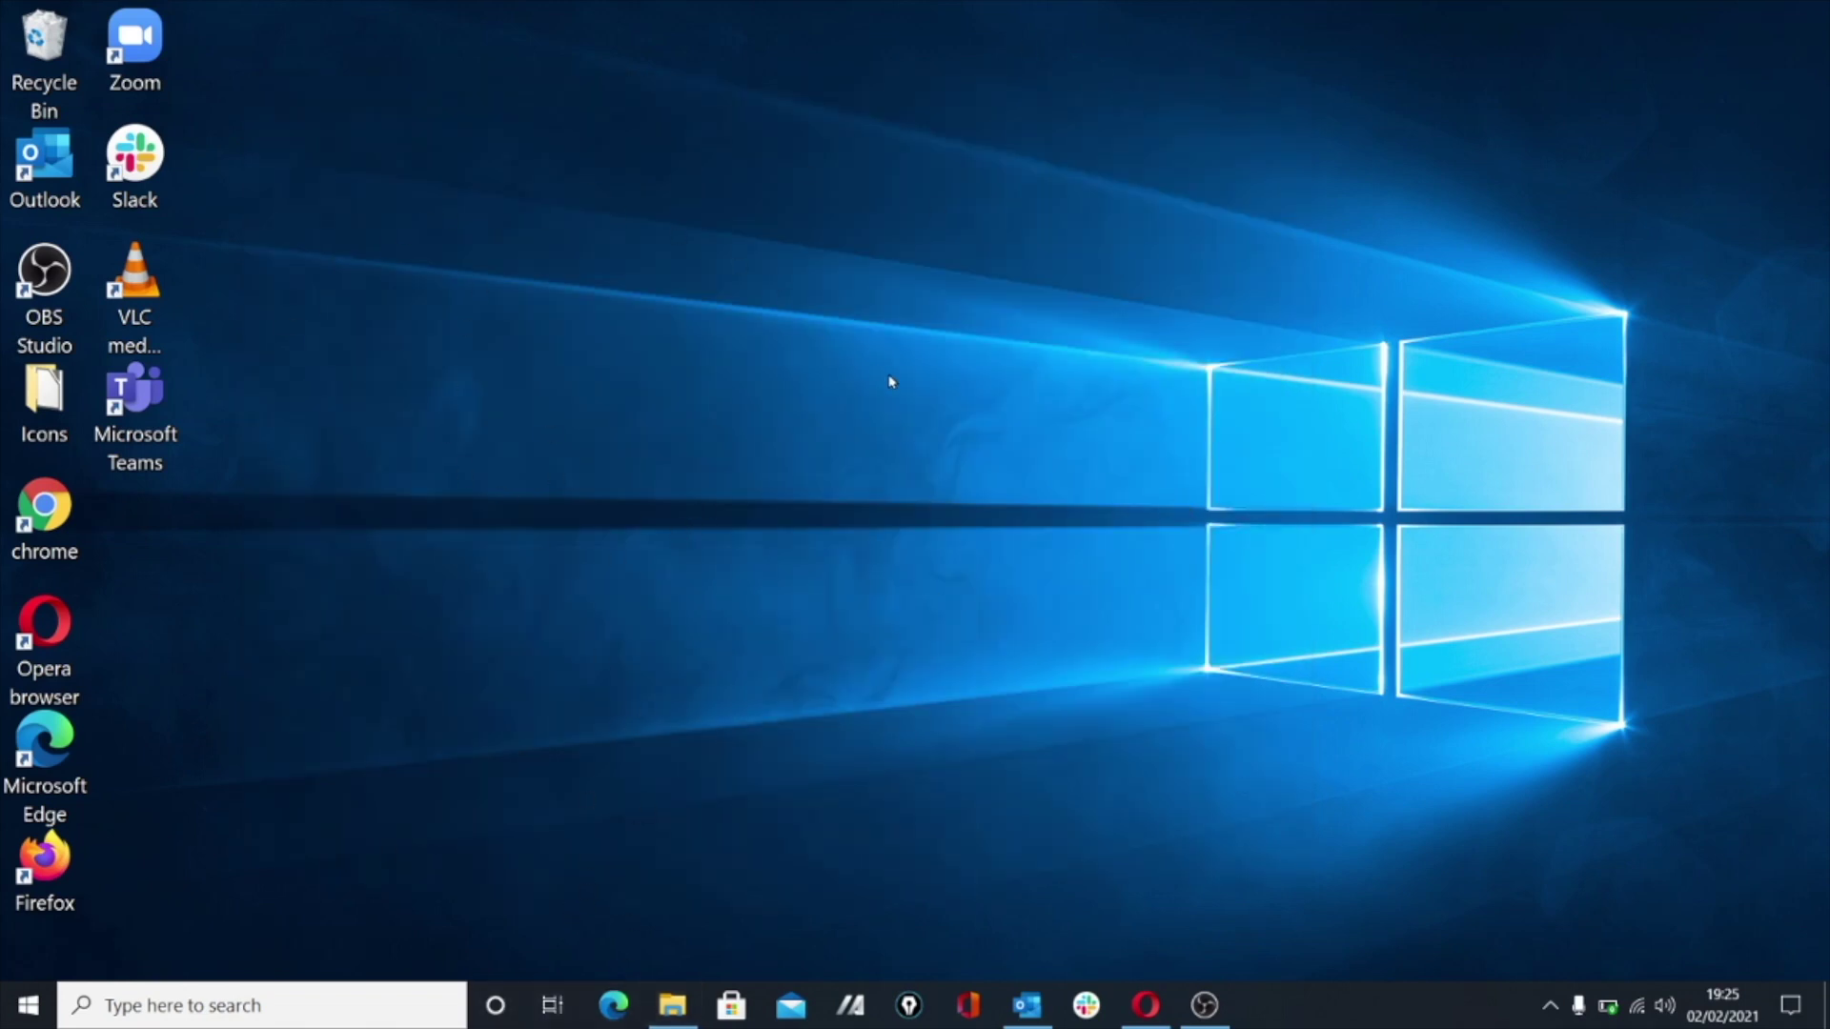
pyautogui.click(672, 1005)
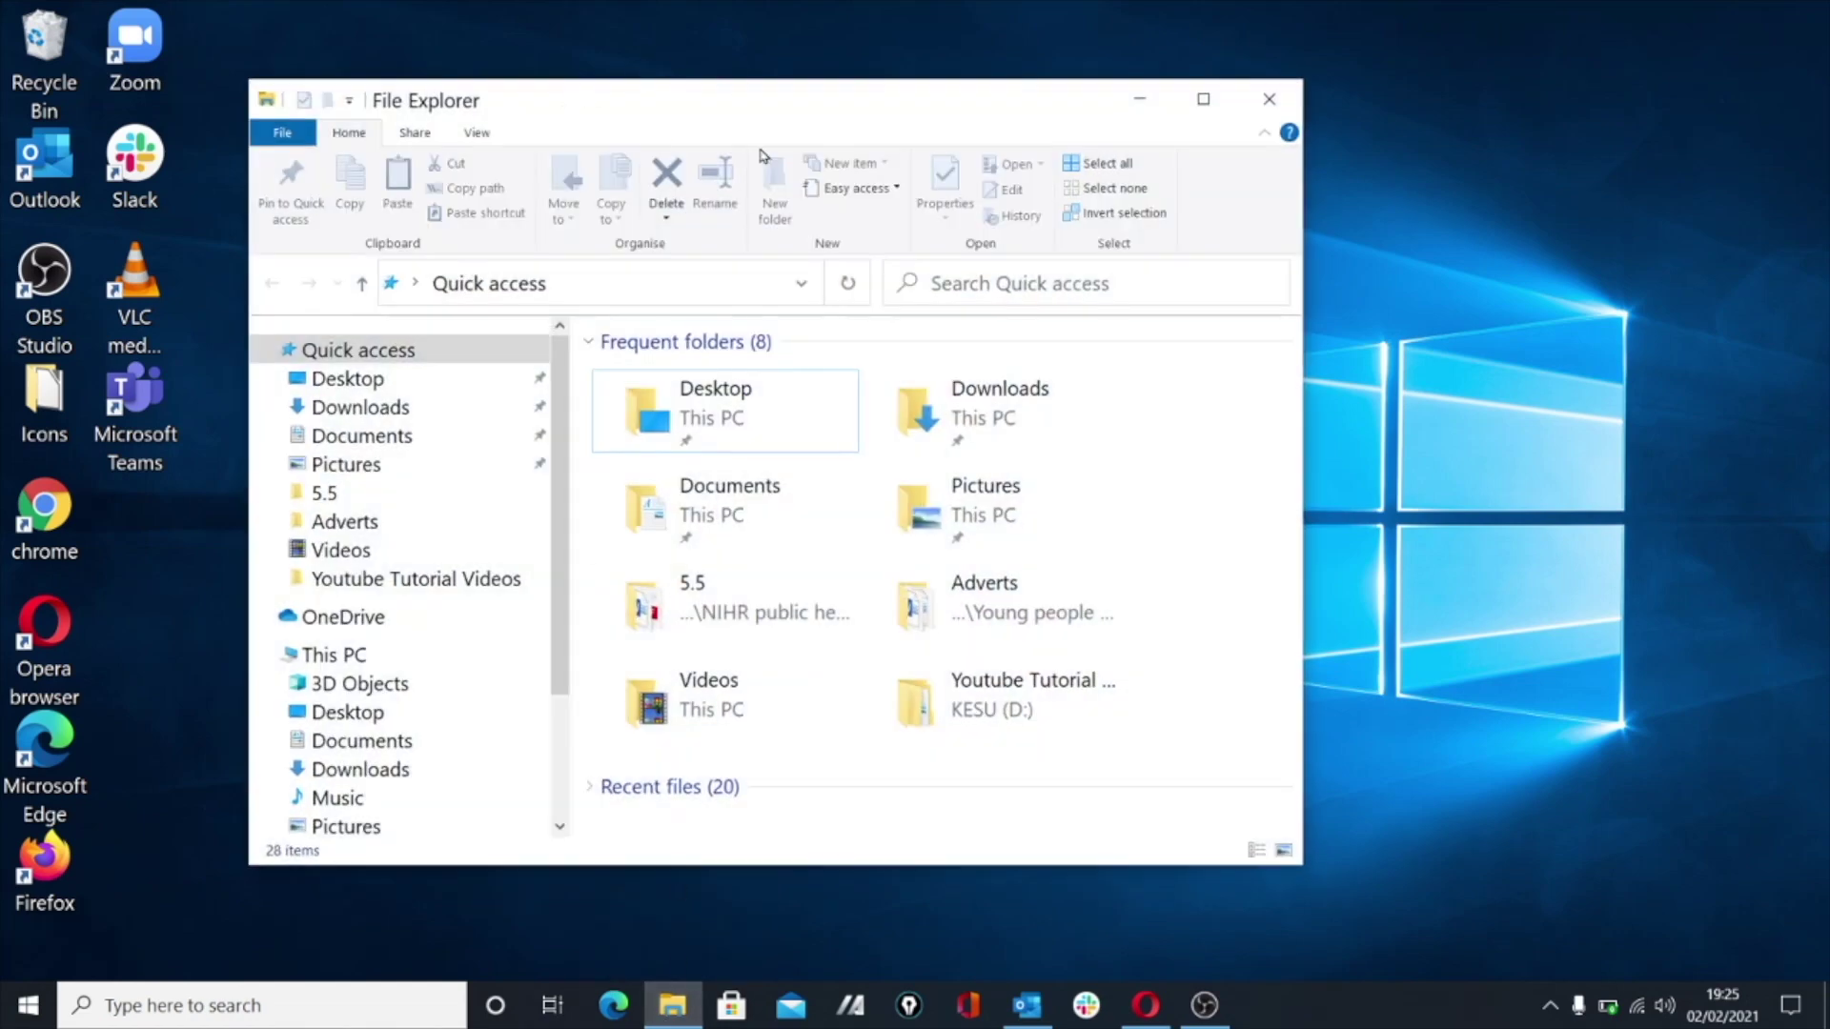
pyautogui.moveTo(800, 104); pyautogui.dragTo(908, 94)
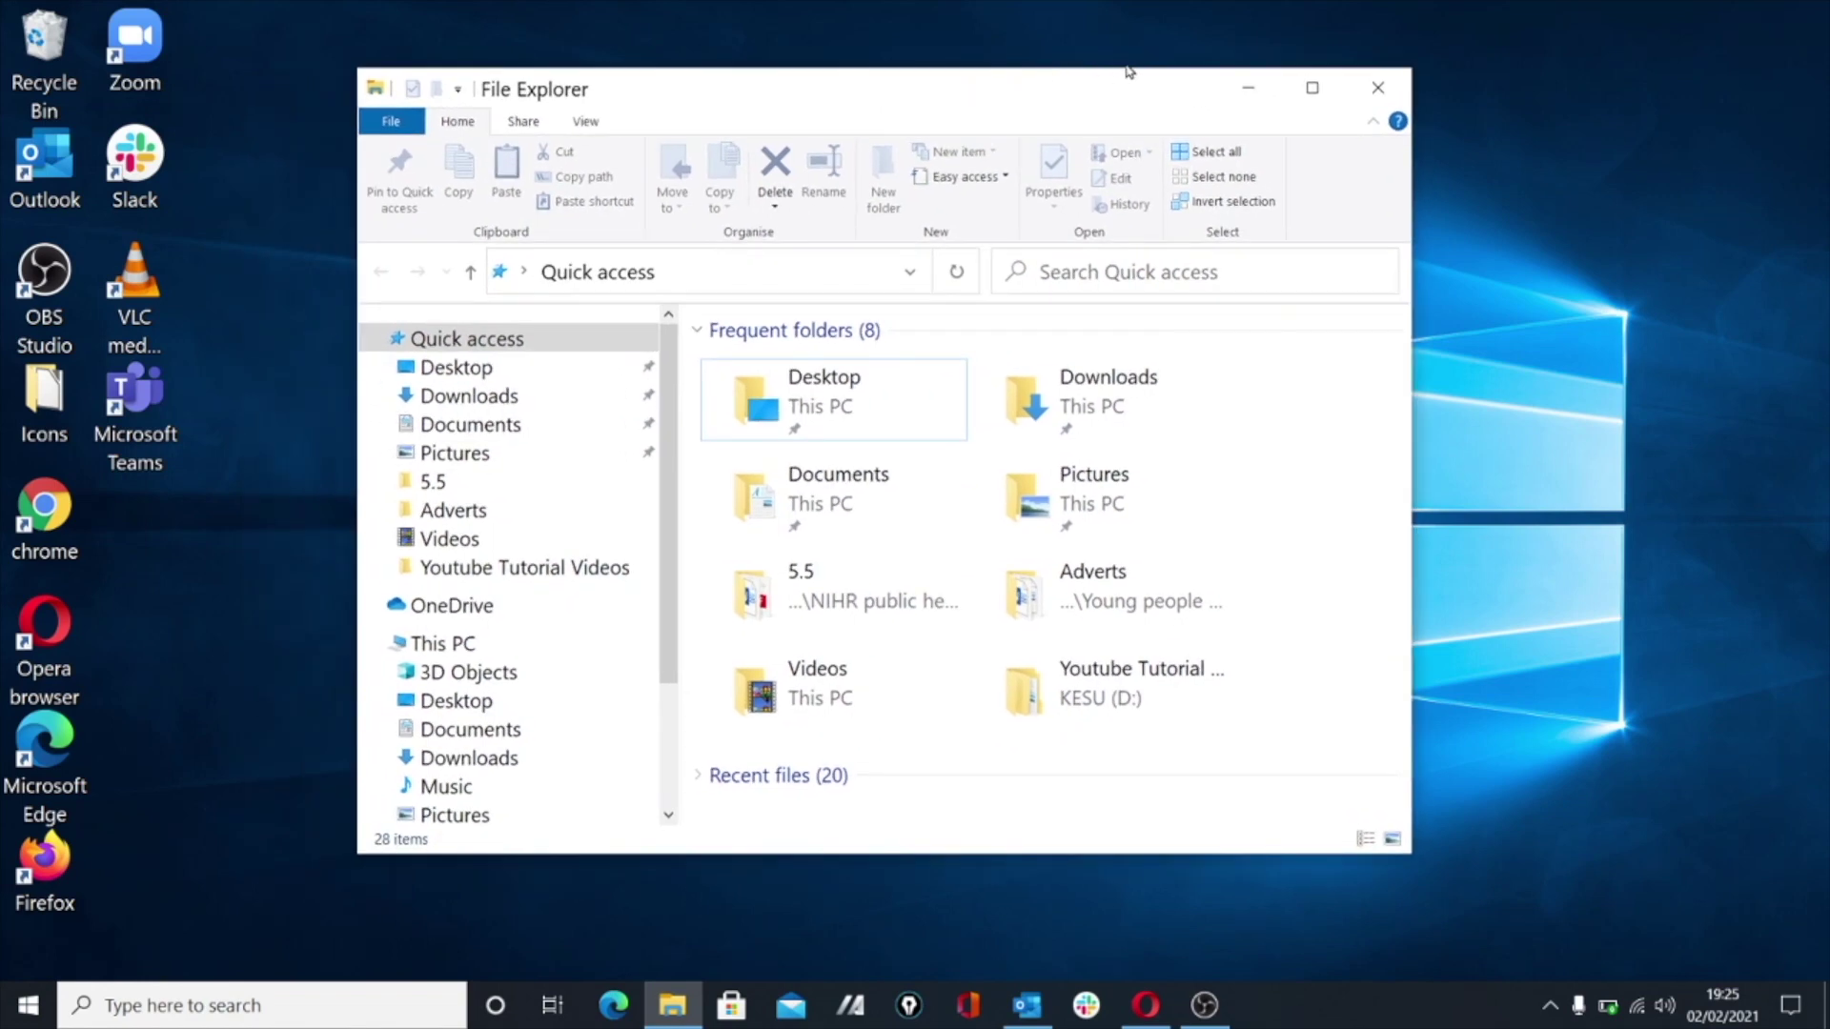
pyautogui.click(1312, 91)
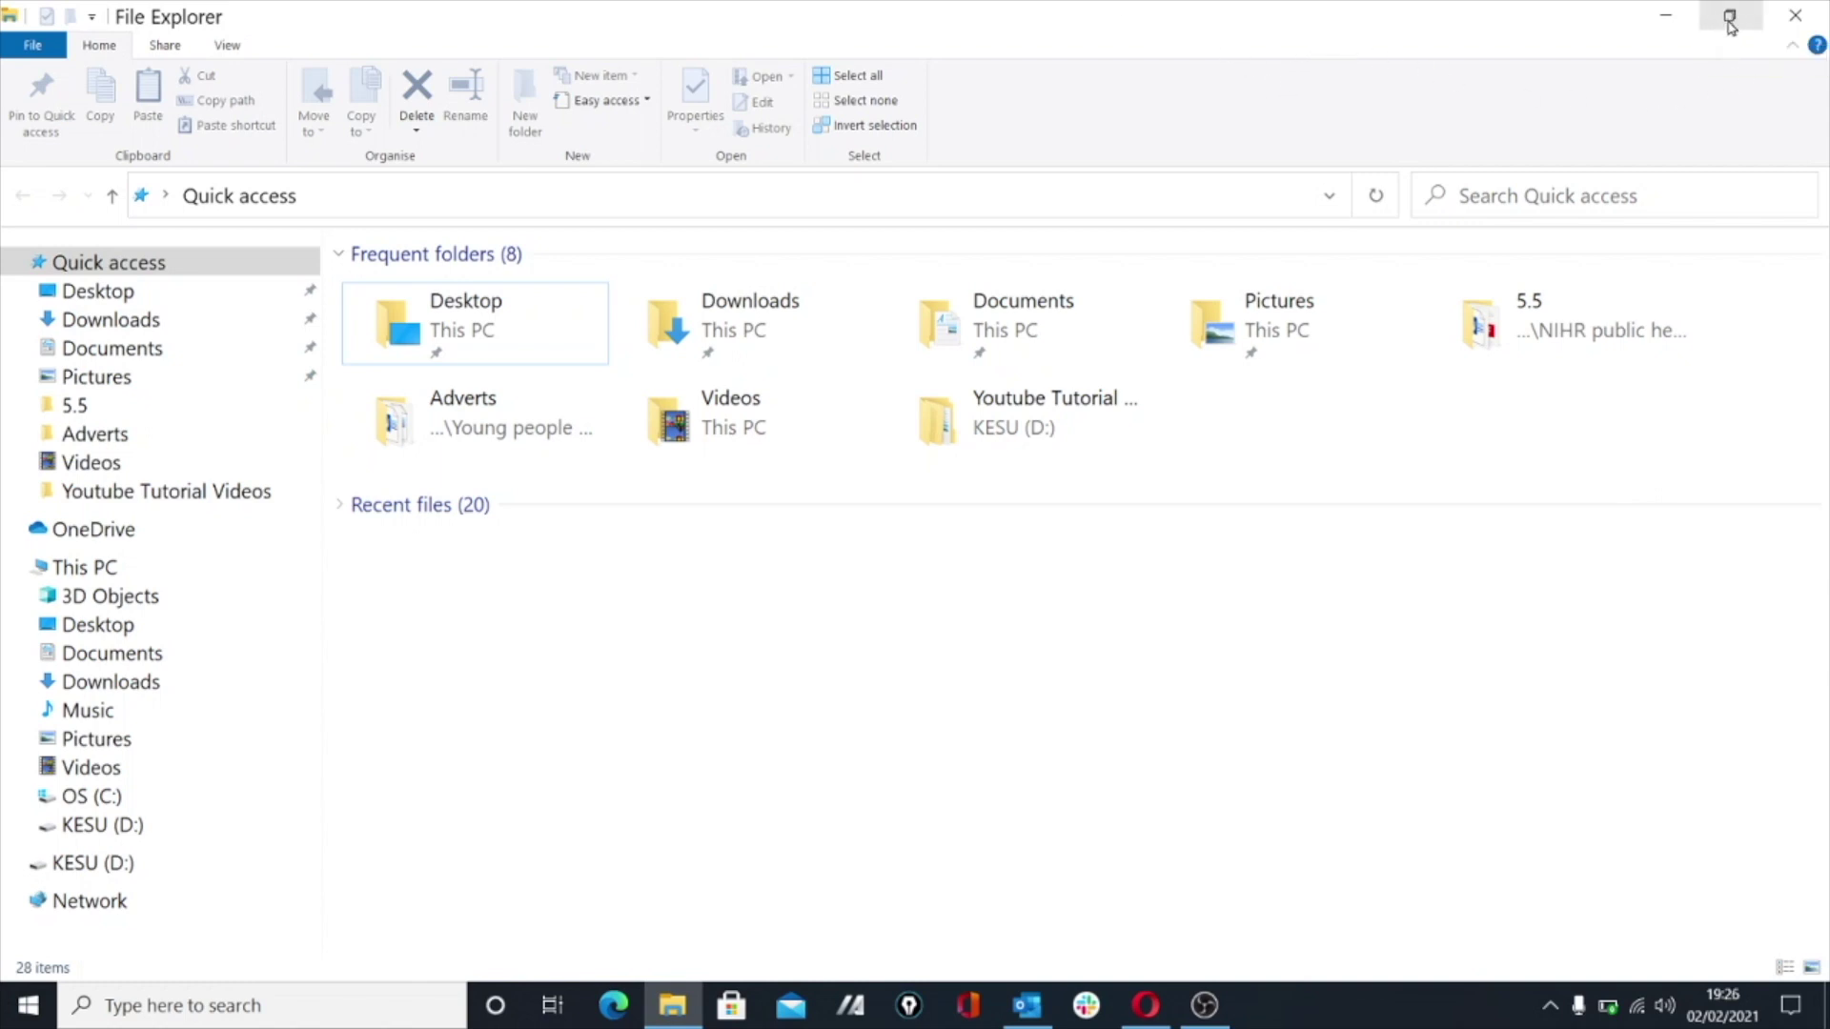
pyautogui.click(1728, 19)
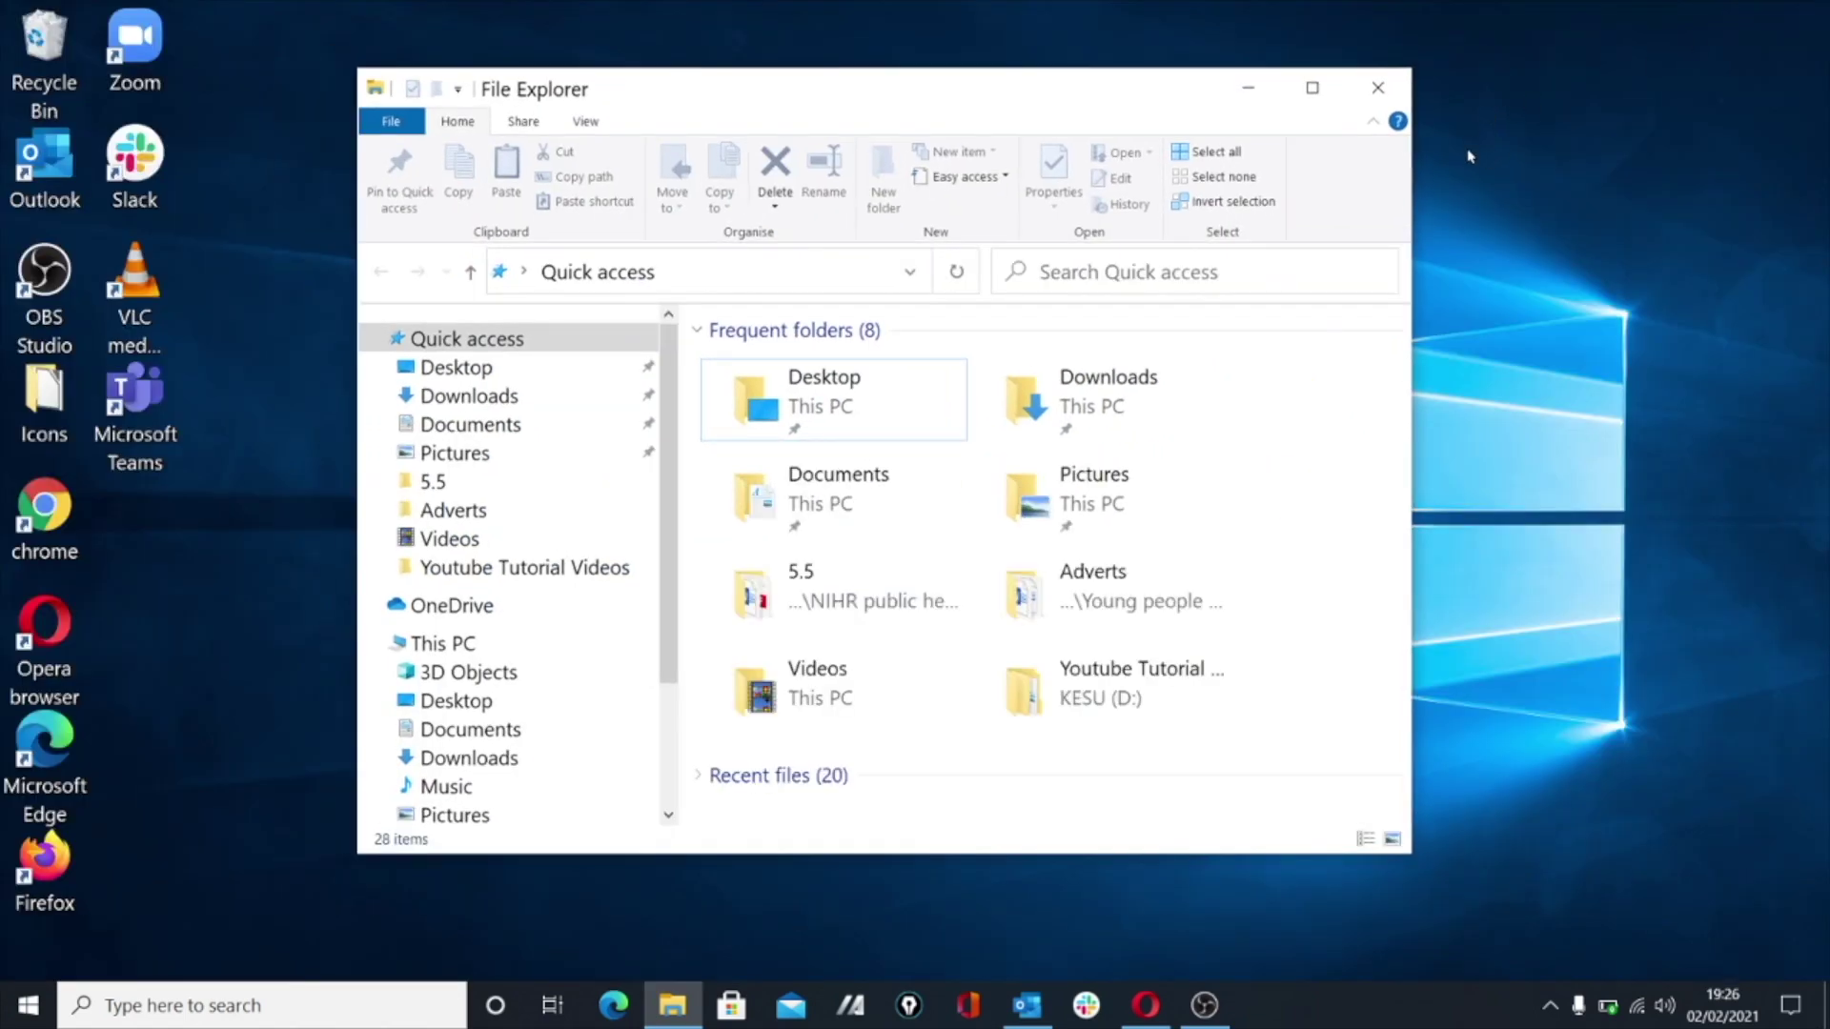
# Move the window left and close it, then reopen Quick access and move it up and right
pyautogui.moveTo(944, 89); pyautogui.dragTo(819, 102)
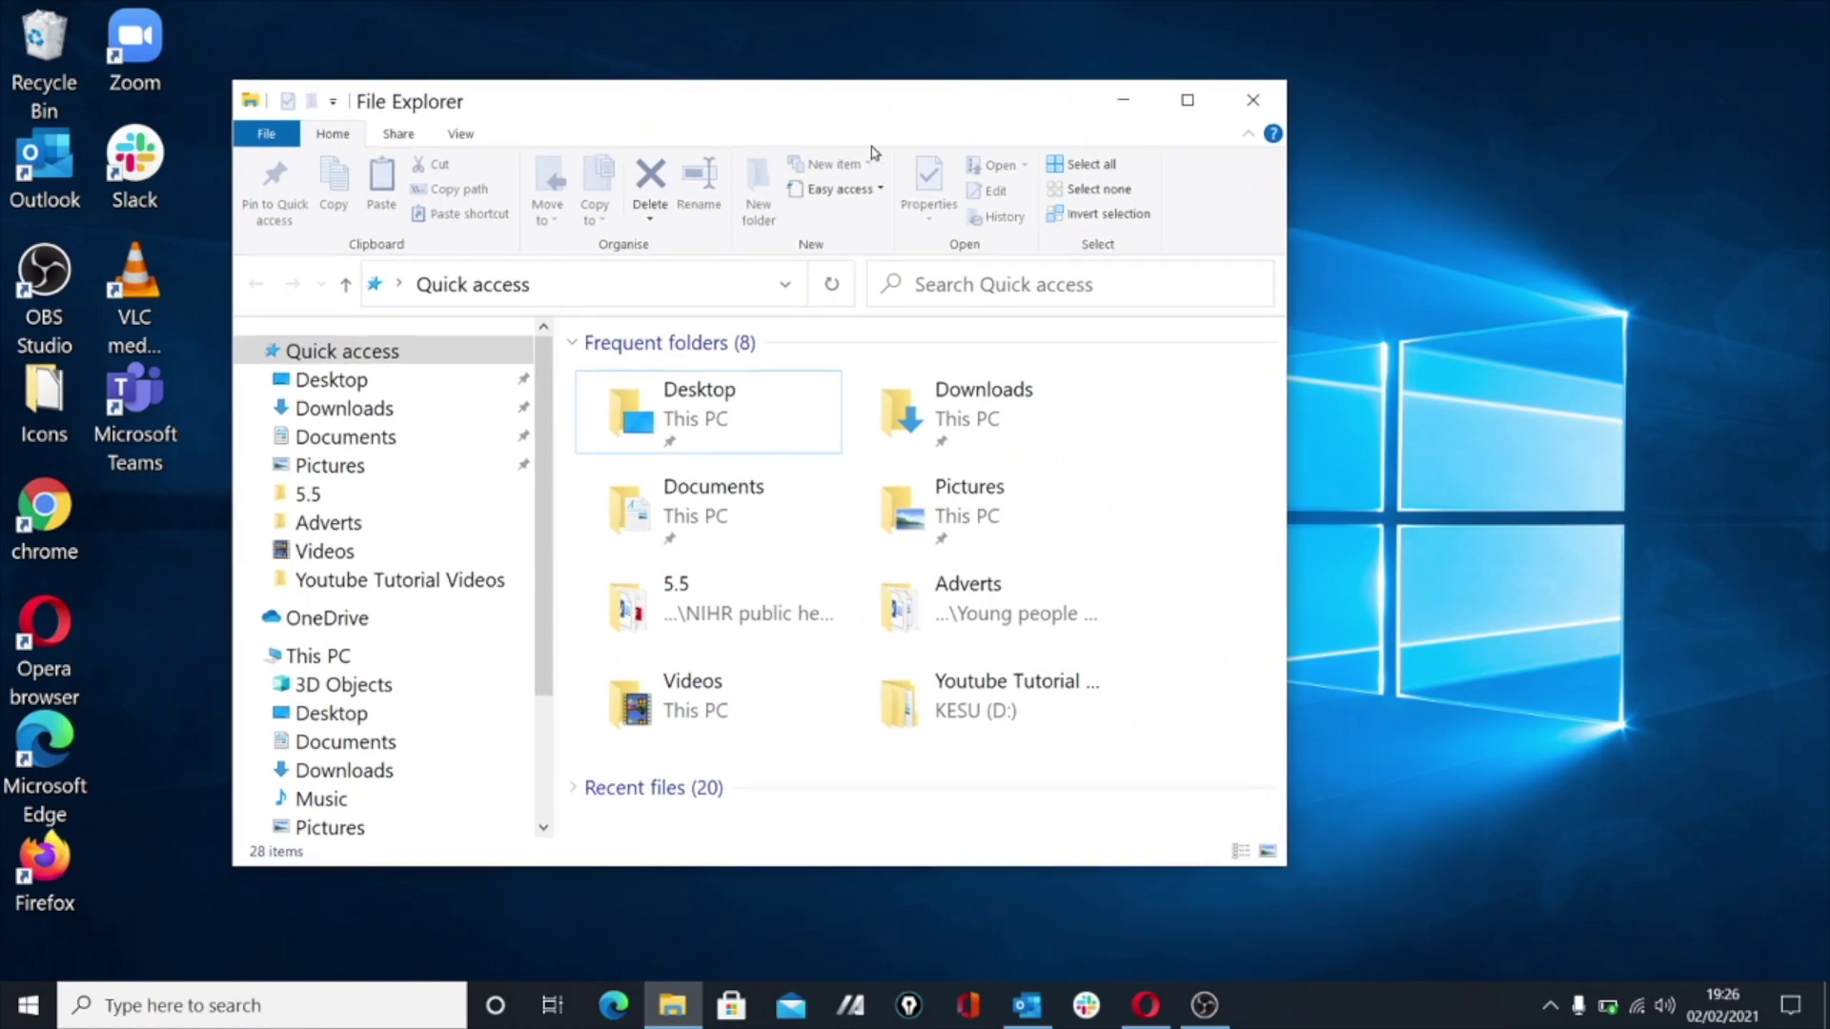
pyautogui.click(1253, 103)
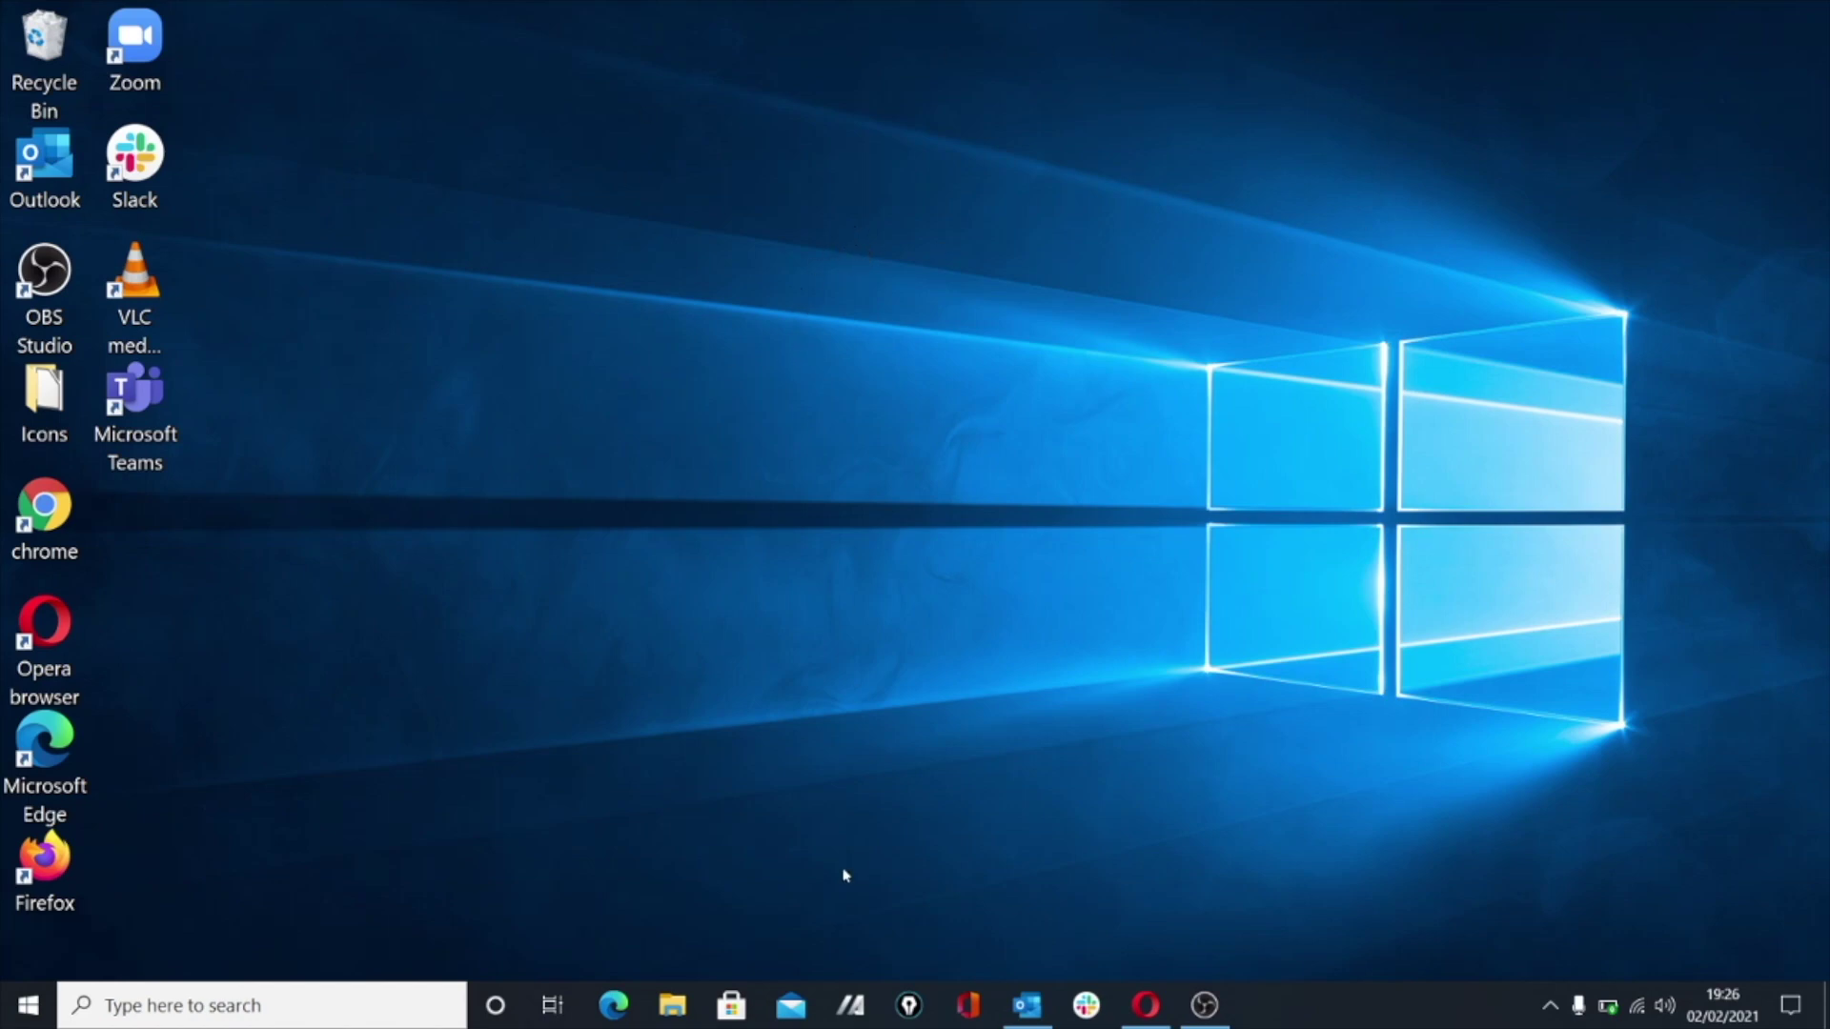
pyautogui.click(672, 1005)
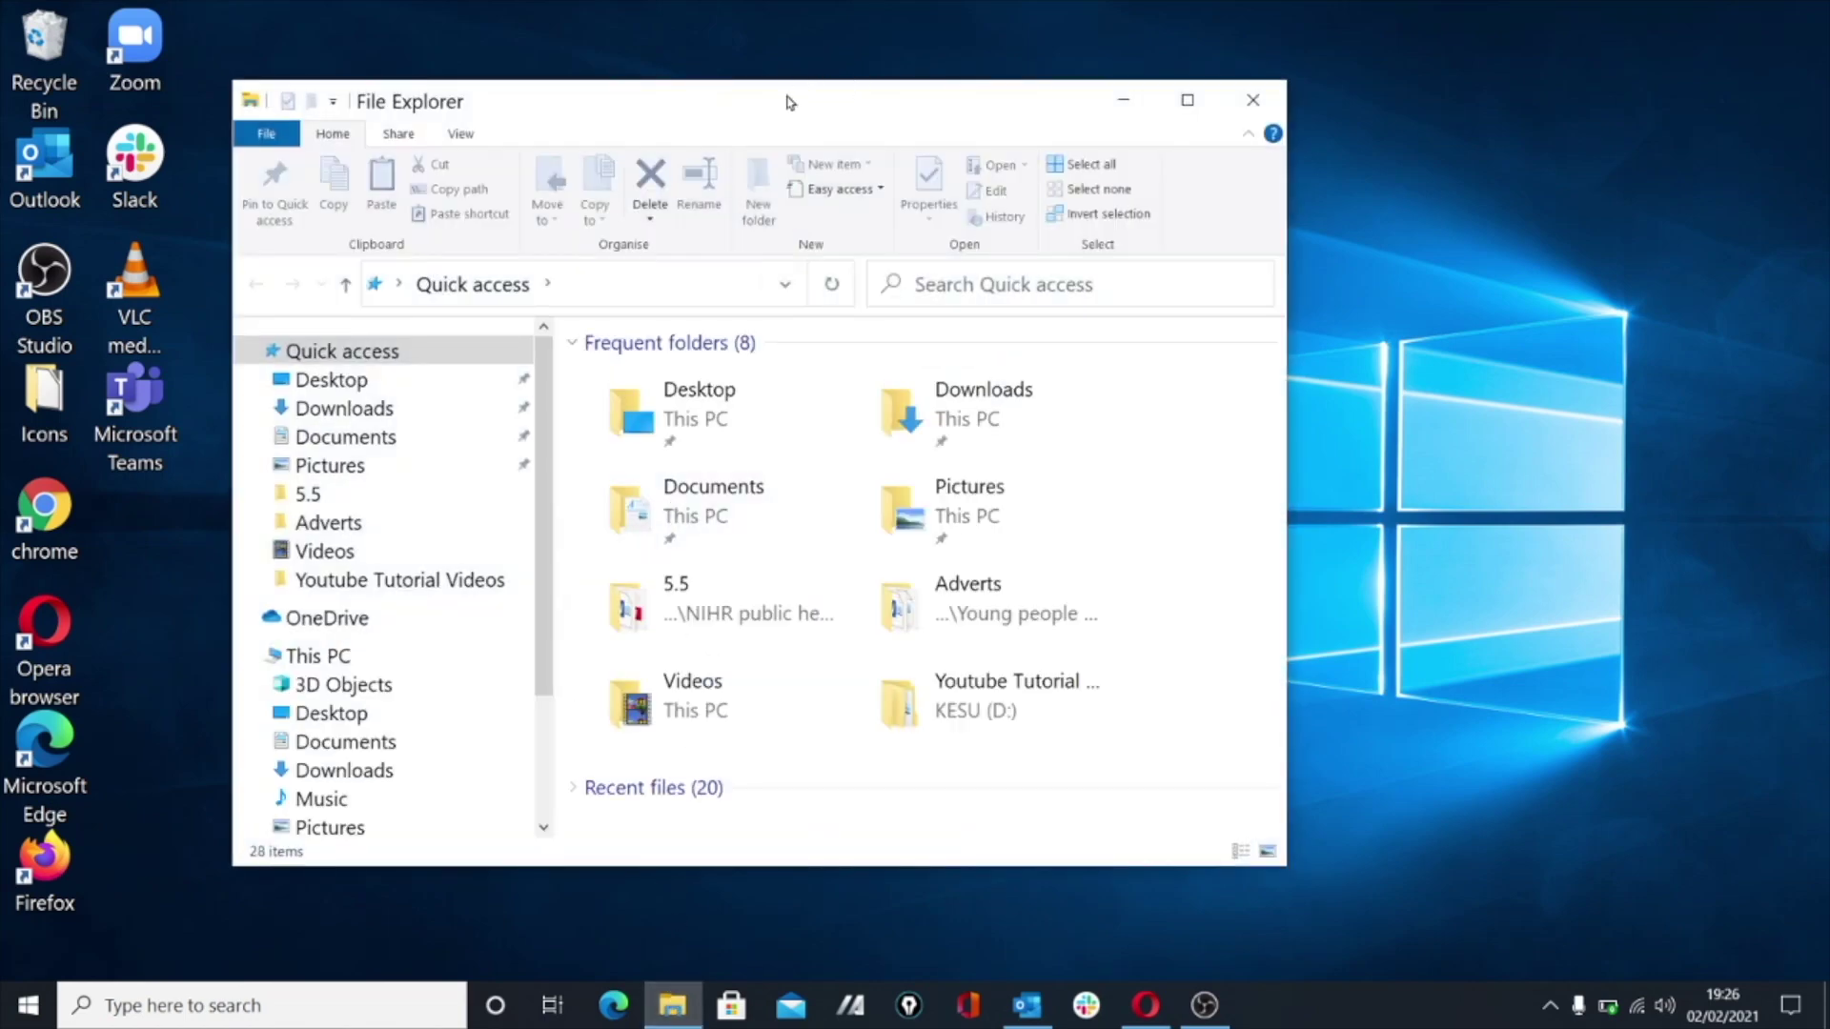
pyautogui.moveTo(790, 102); pyautogui.dragTo(981, 83)
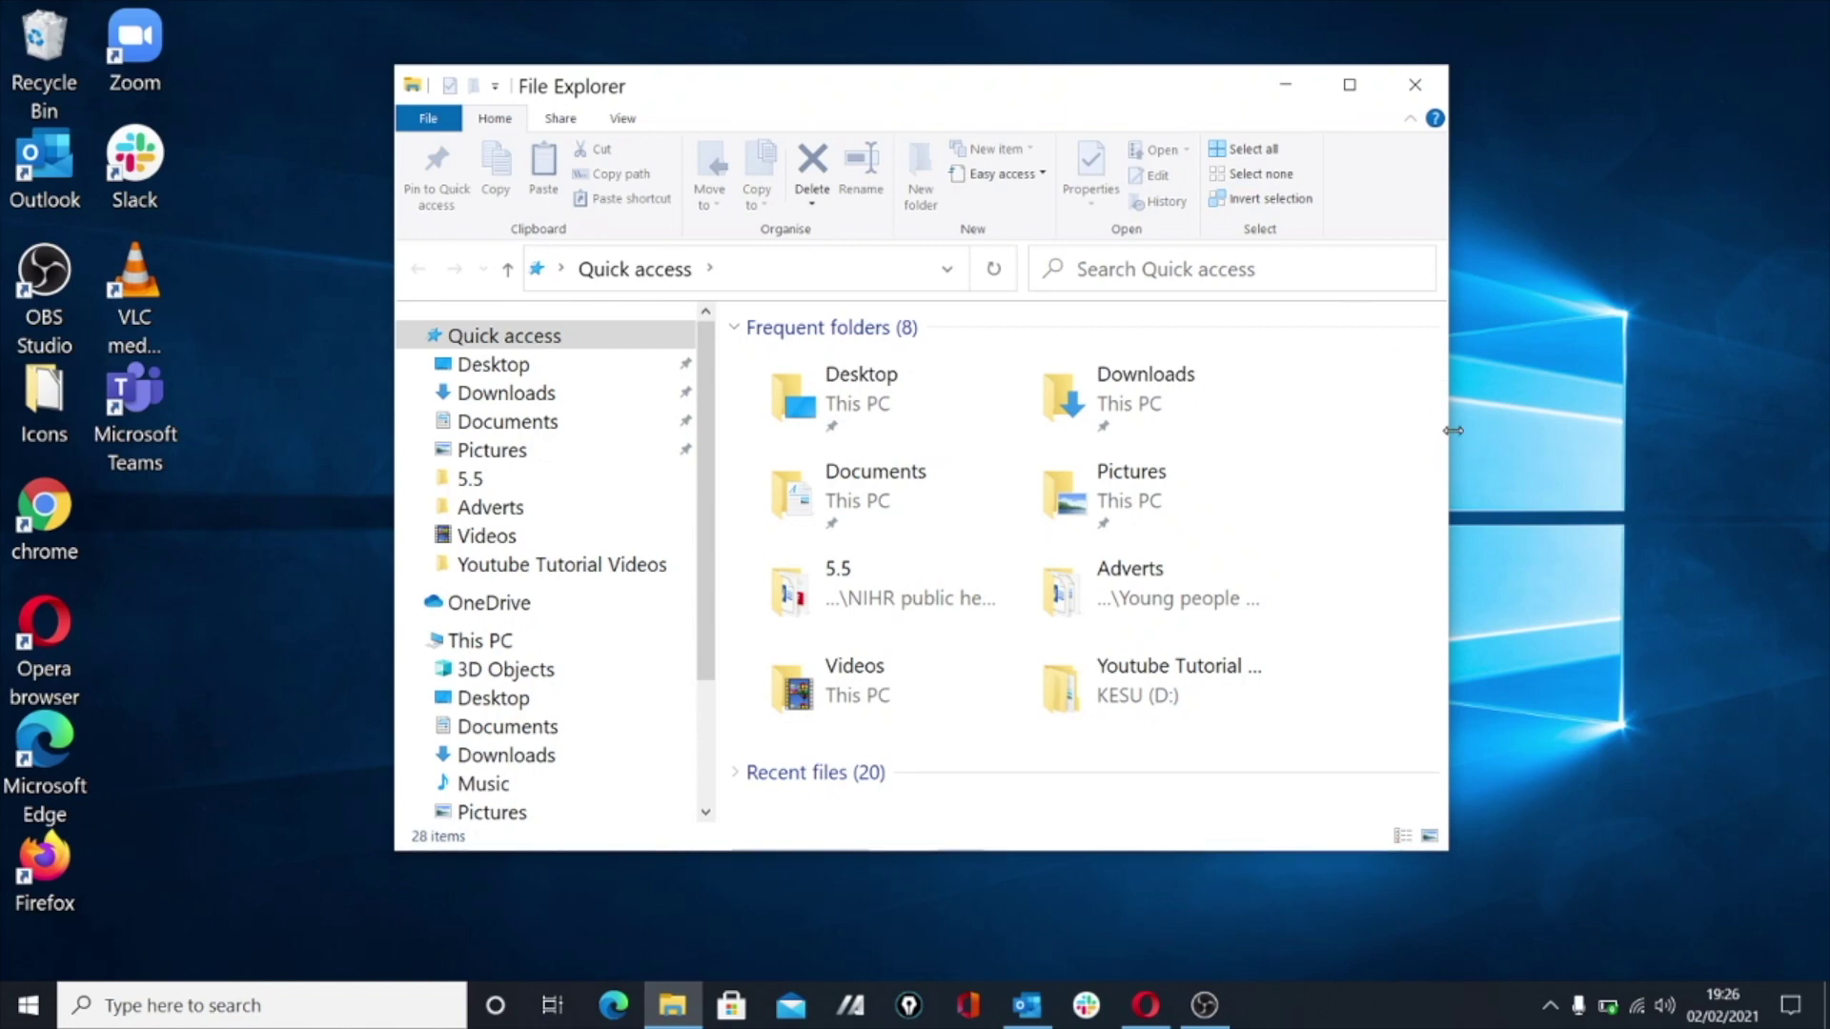
# Resize the Explorer window from its left and right borders and reposition it left of centre
pyautogui.moveTo(1444, 420); pyautogui.dragTo(1292, 443)
pyautogui.moveTo(396, 359); pyautogui.dragTo(253, 354)
pyautogui.moveTo(784, 96); pyautogui.dragTo(534, 36)
pyautogui.moveTo(1038, 247)
pyautogui.mouseDown()
pyautogui.moveTo(1372, 253)
pyautogui.moveTo(953, 274)
pyautogui.moveTo(1025, 281)
pyautogui.mouseUp()
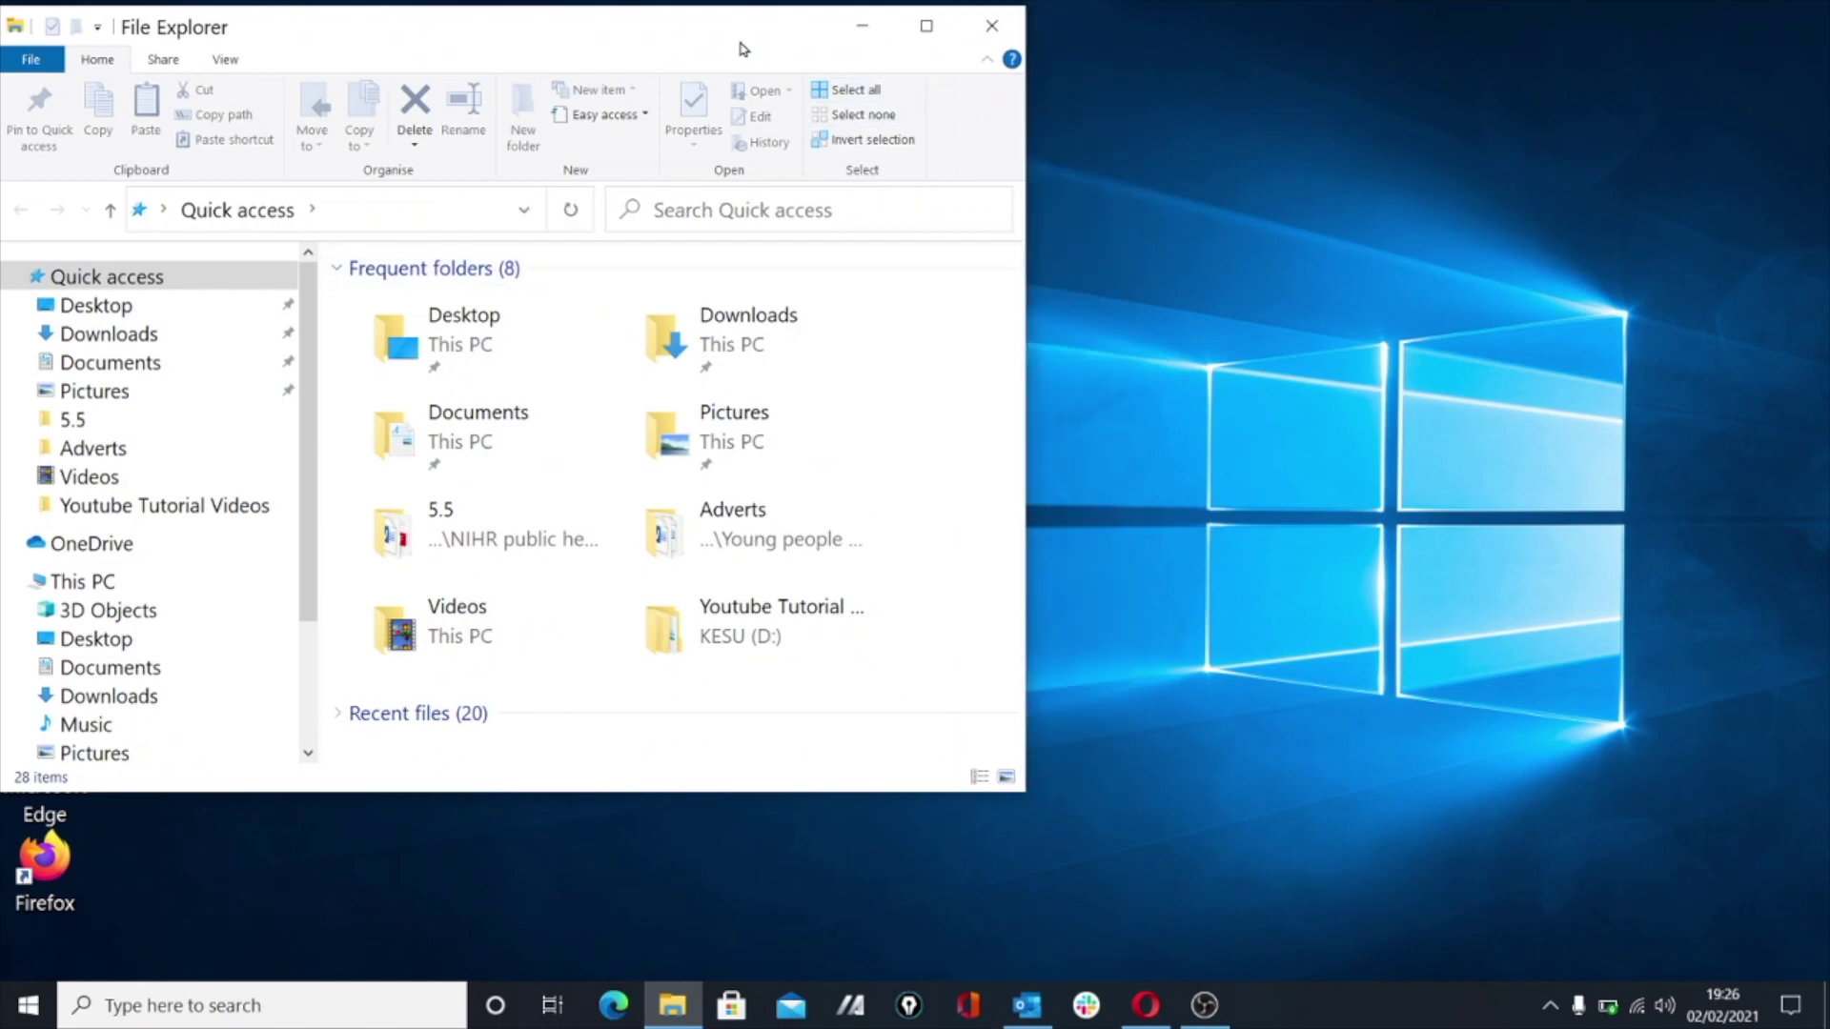
pyautogui.moveTo(690, 33); pyautogui.dragTo(915, 74)
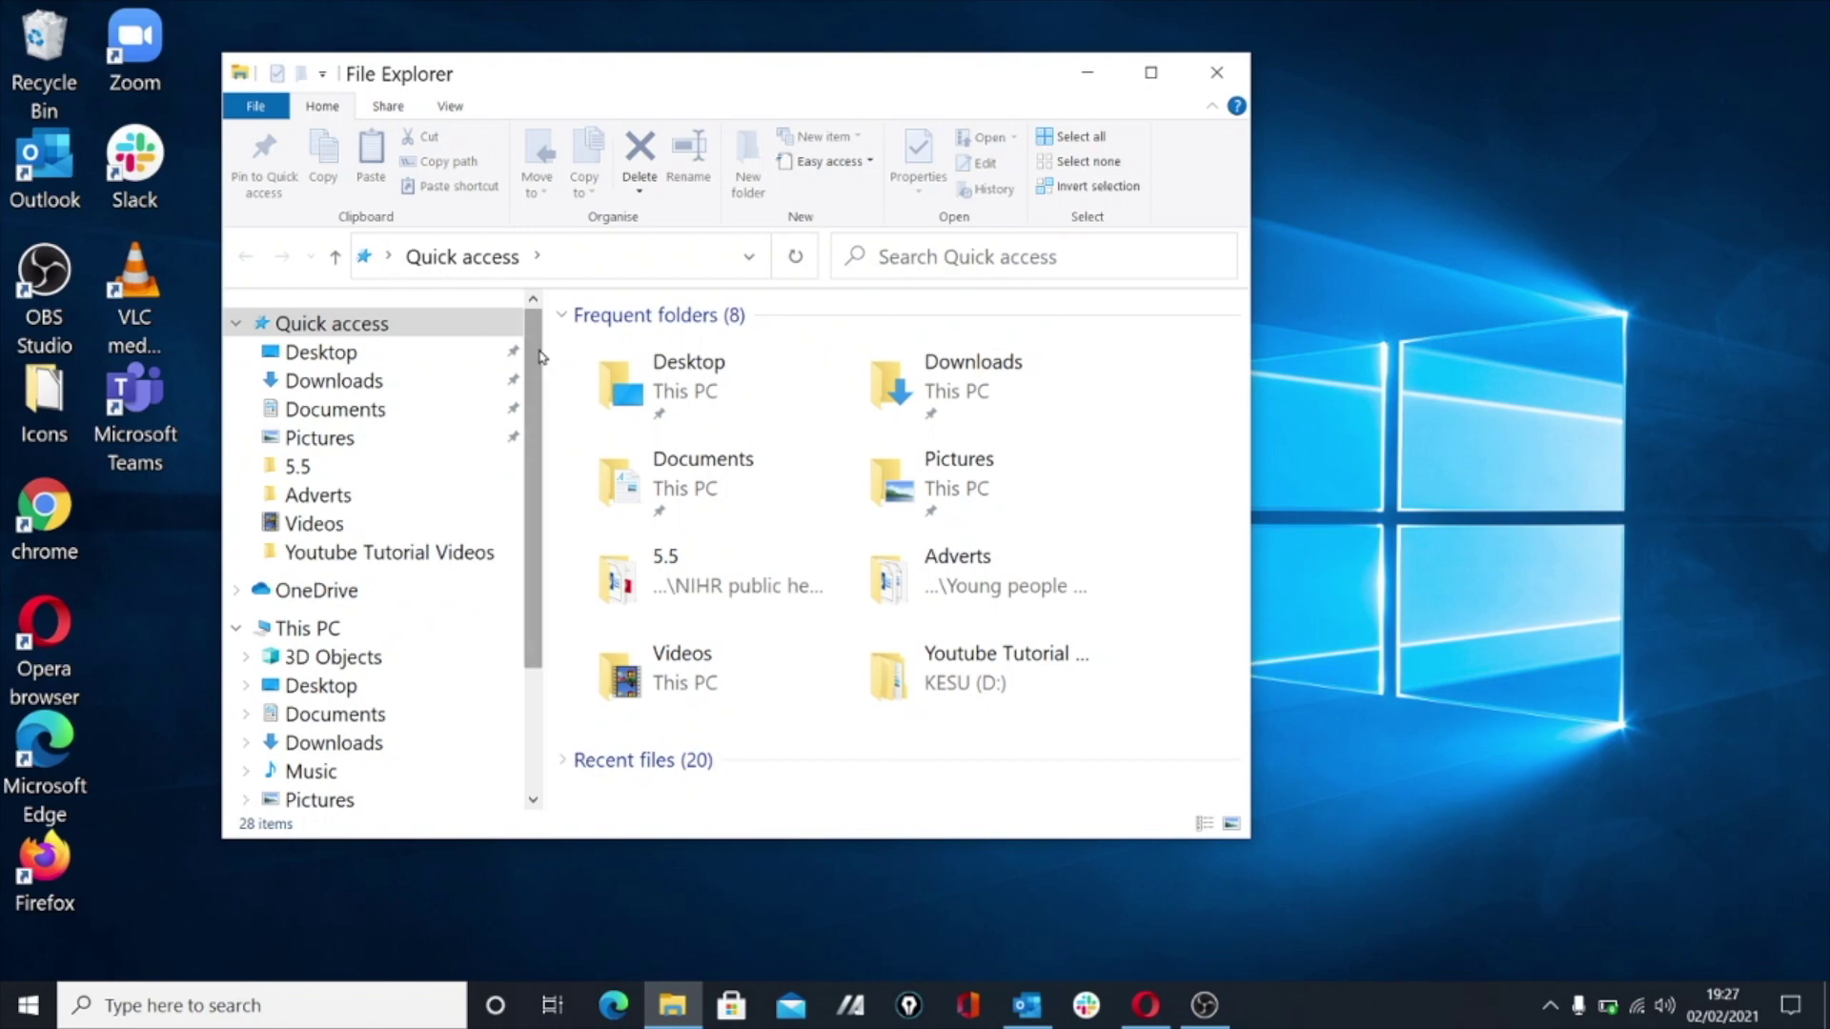
pyautogui.moveTo(539, 357); pyautogui.dragTo(545, 489)
# Scroll the navigation pane up and down, then shorten the window from its top edge
pyautogui.scroll(2, 545, 489)
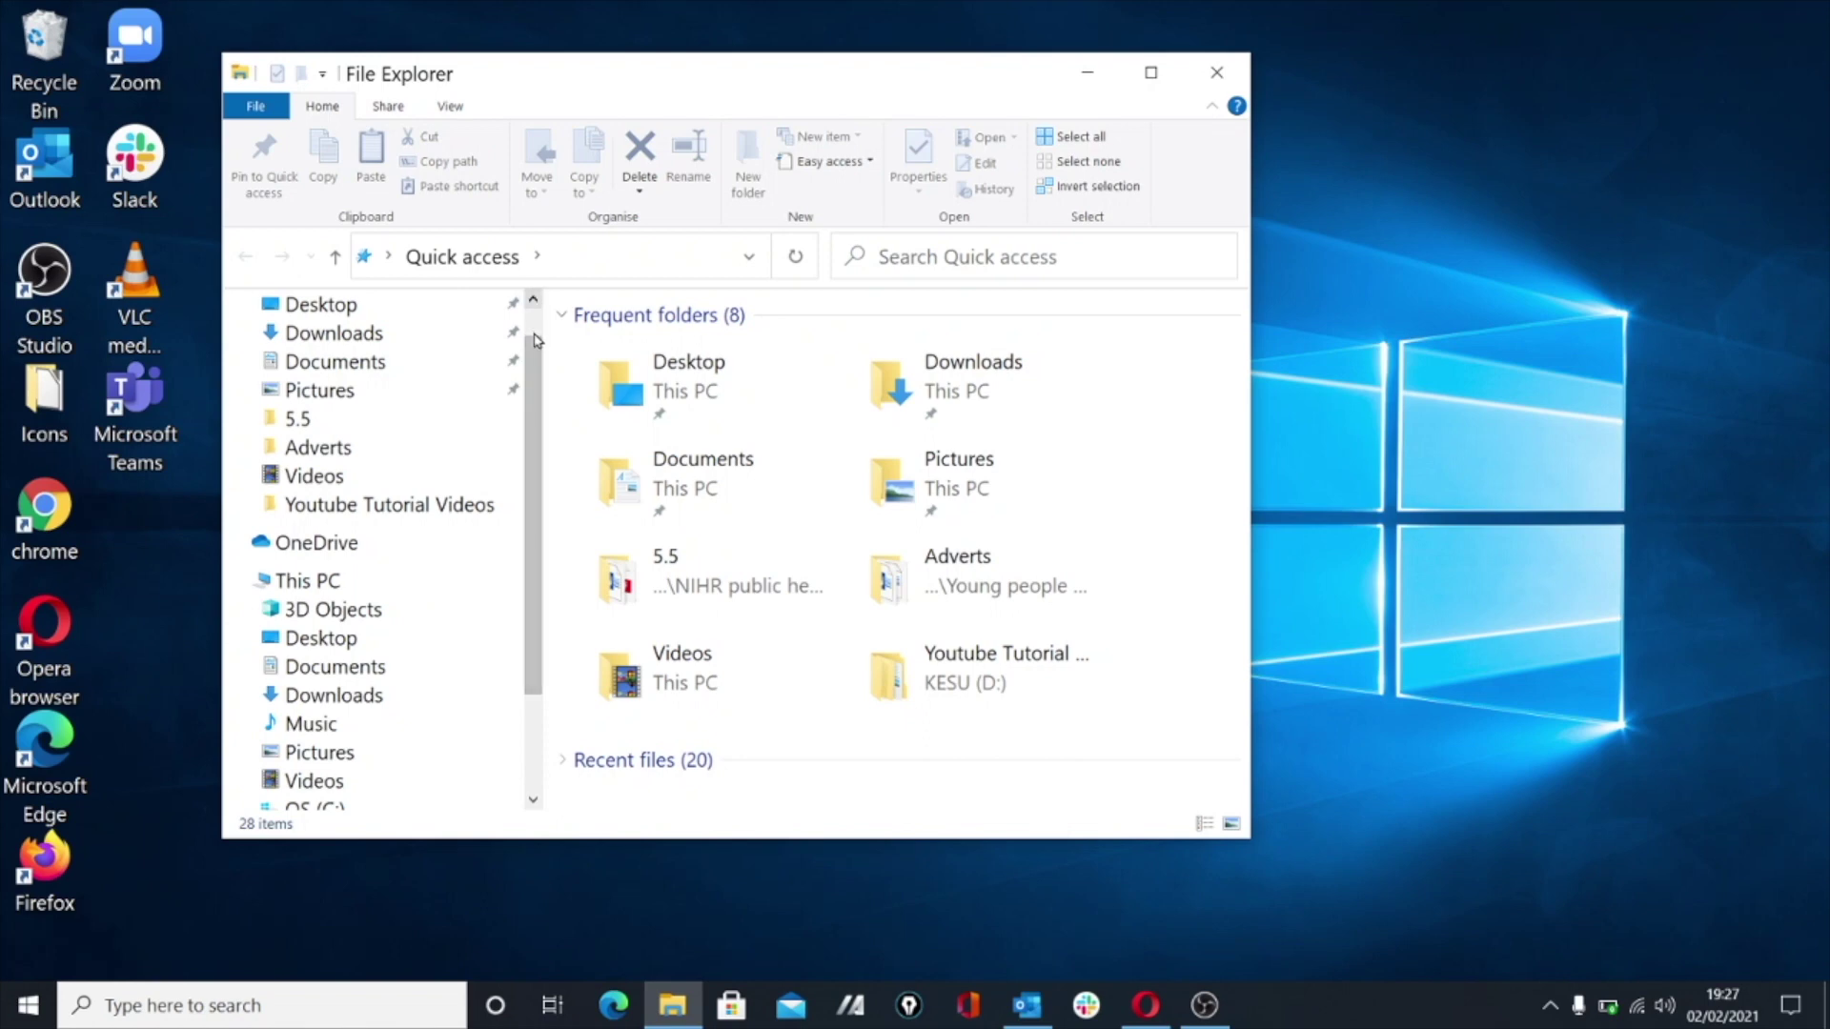
pyautogui.moveTo(532, 412); pyautogui.dragTo(520, 476)
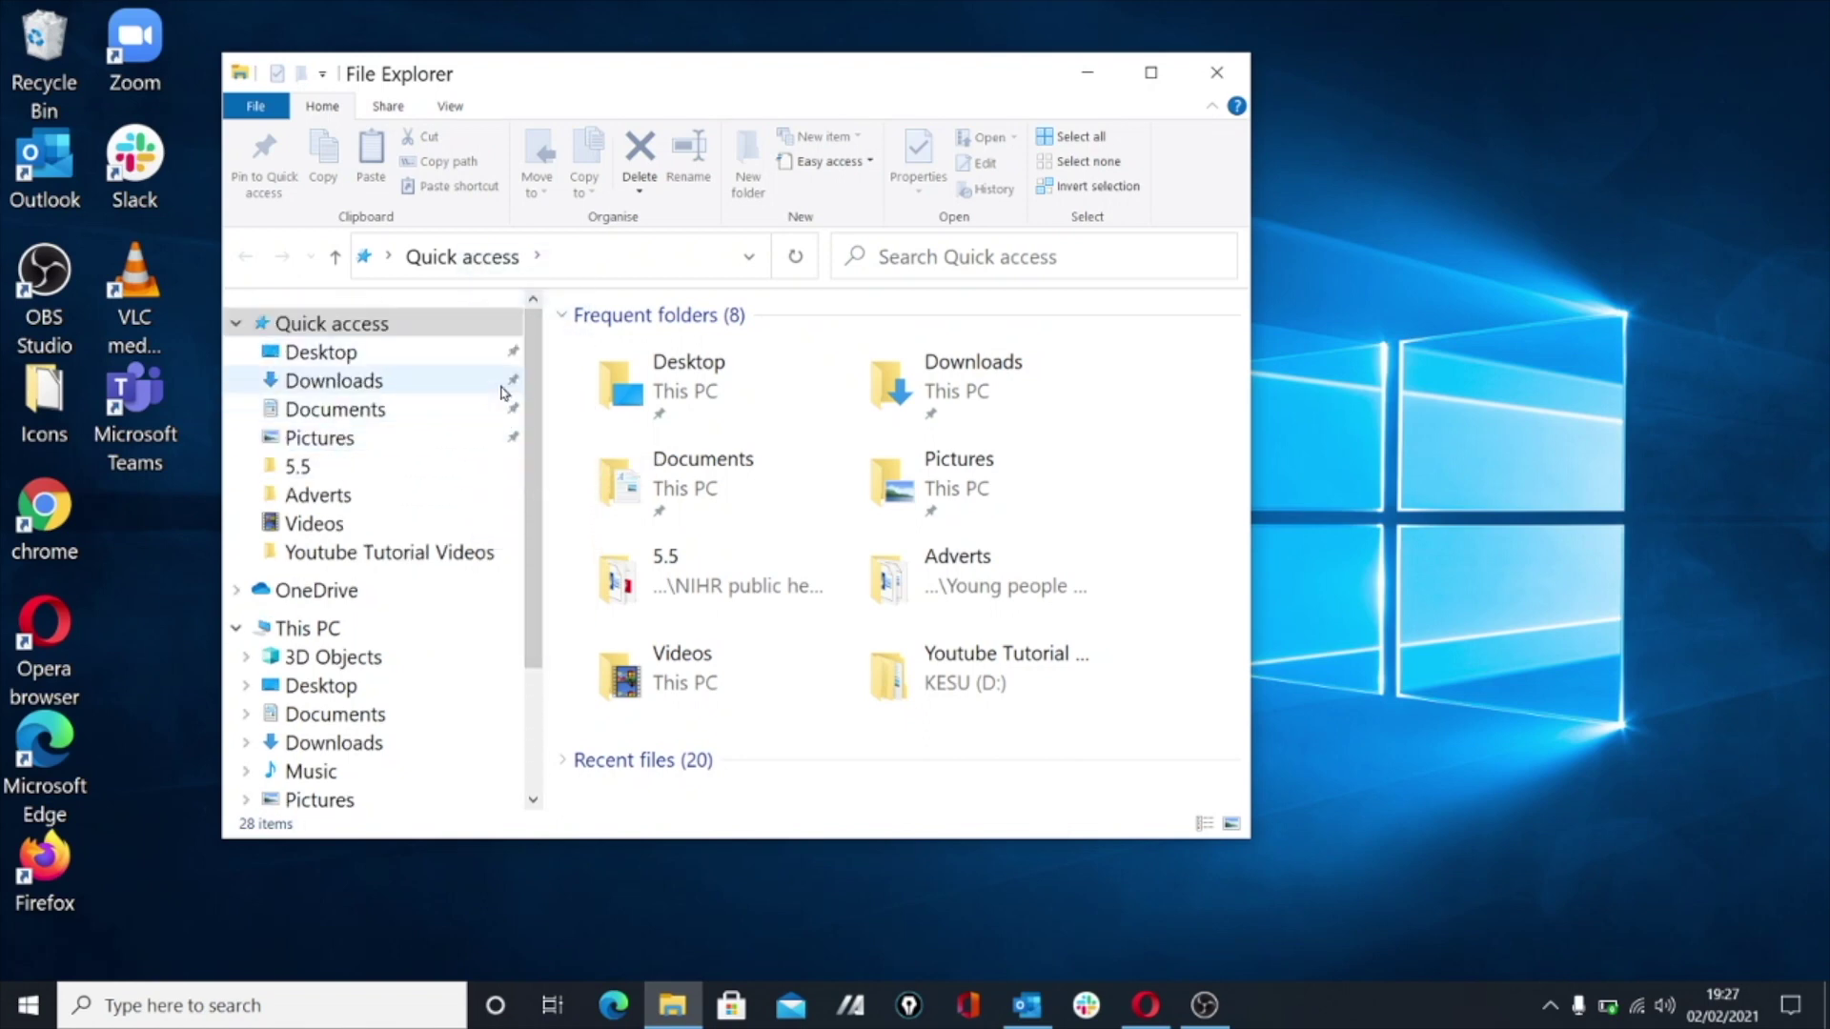
pyautogui.scroll(-2, 539, 478)
pyautogui.scroll(3, 538, 478)
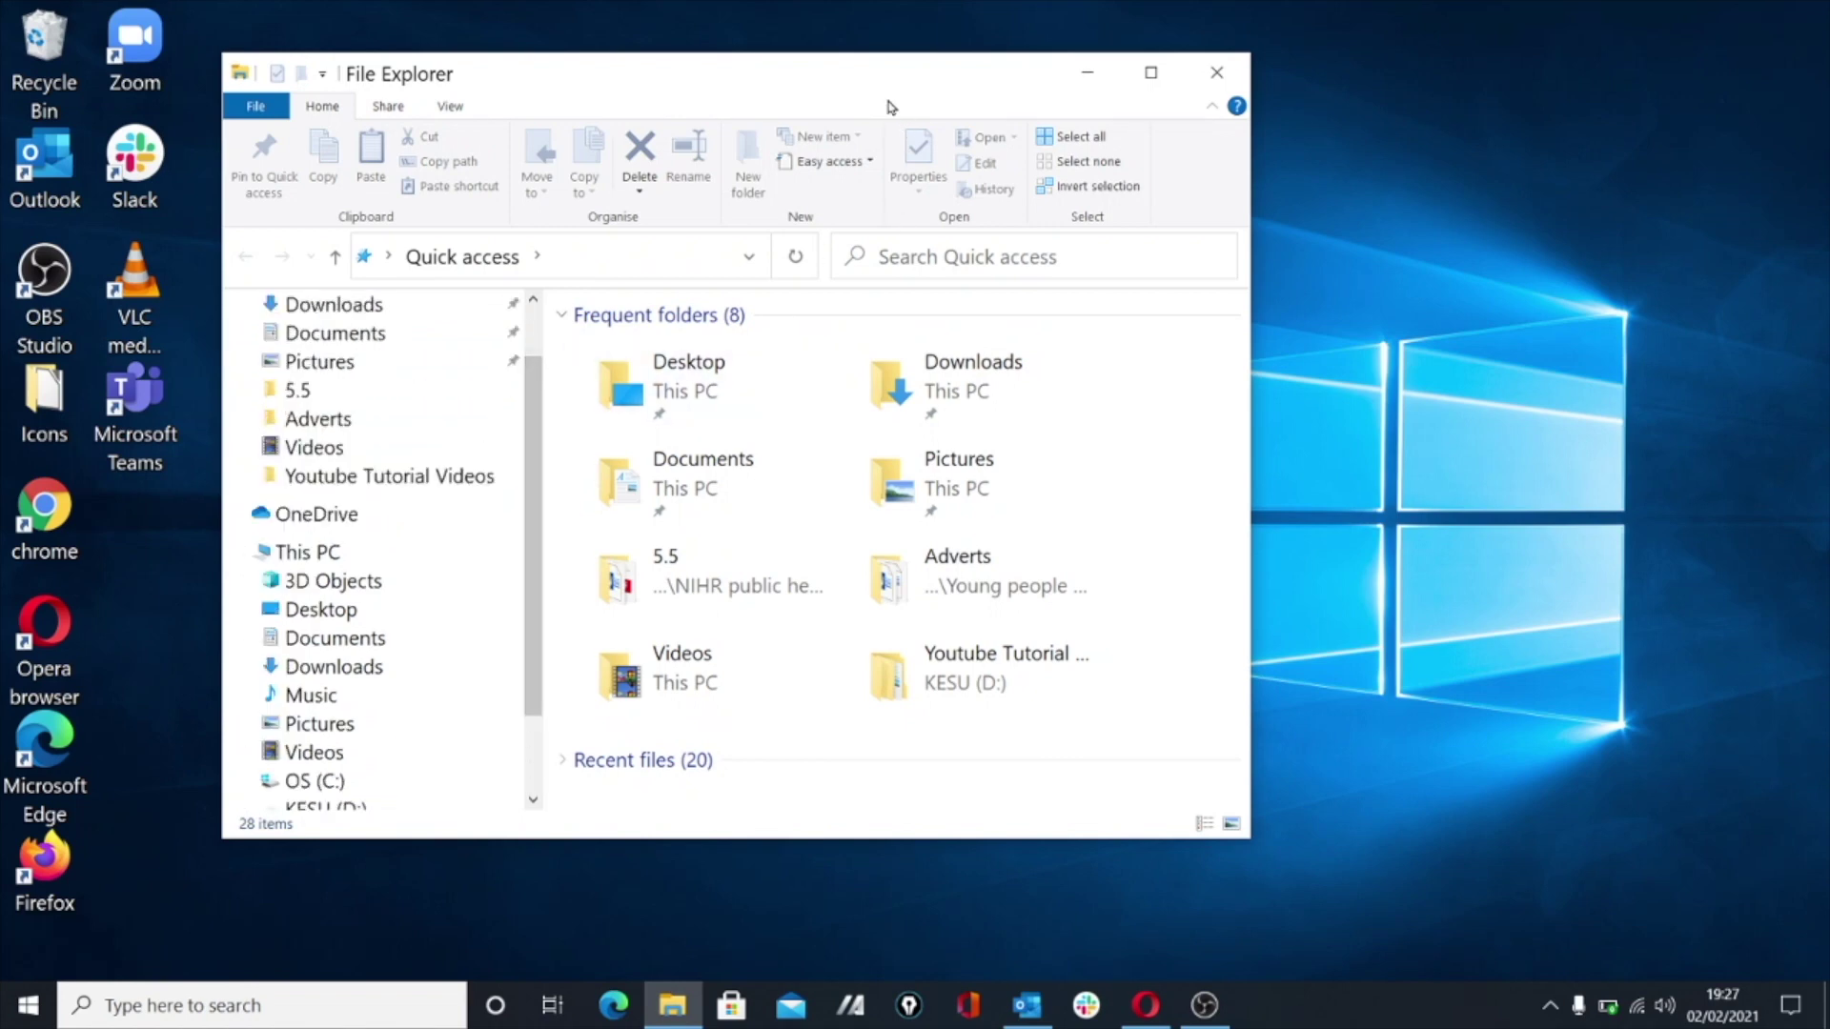
pyautogui.moveTo(821, 53); pyautogui.dragTo(728, 74)
pyautogui.click(826, 105)
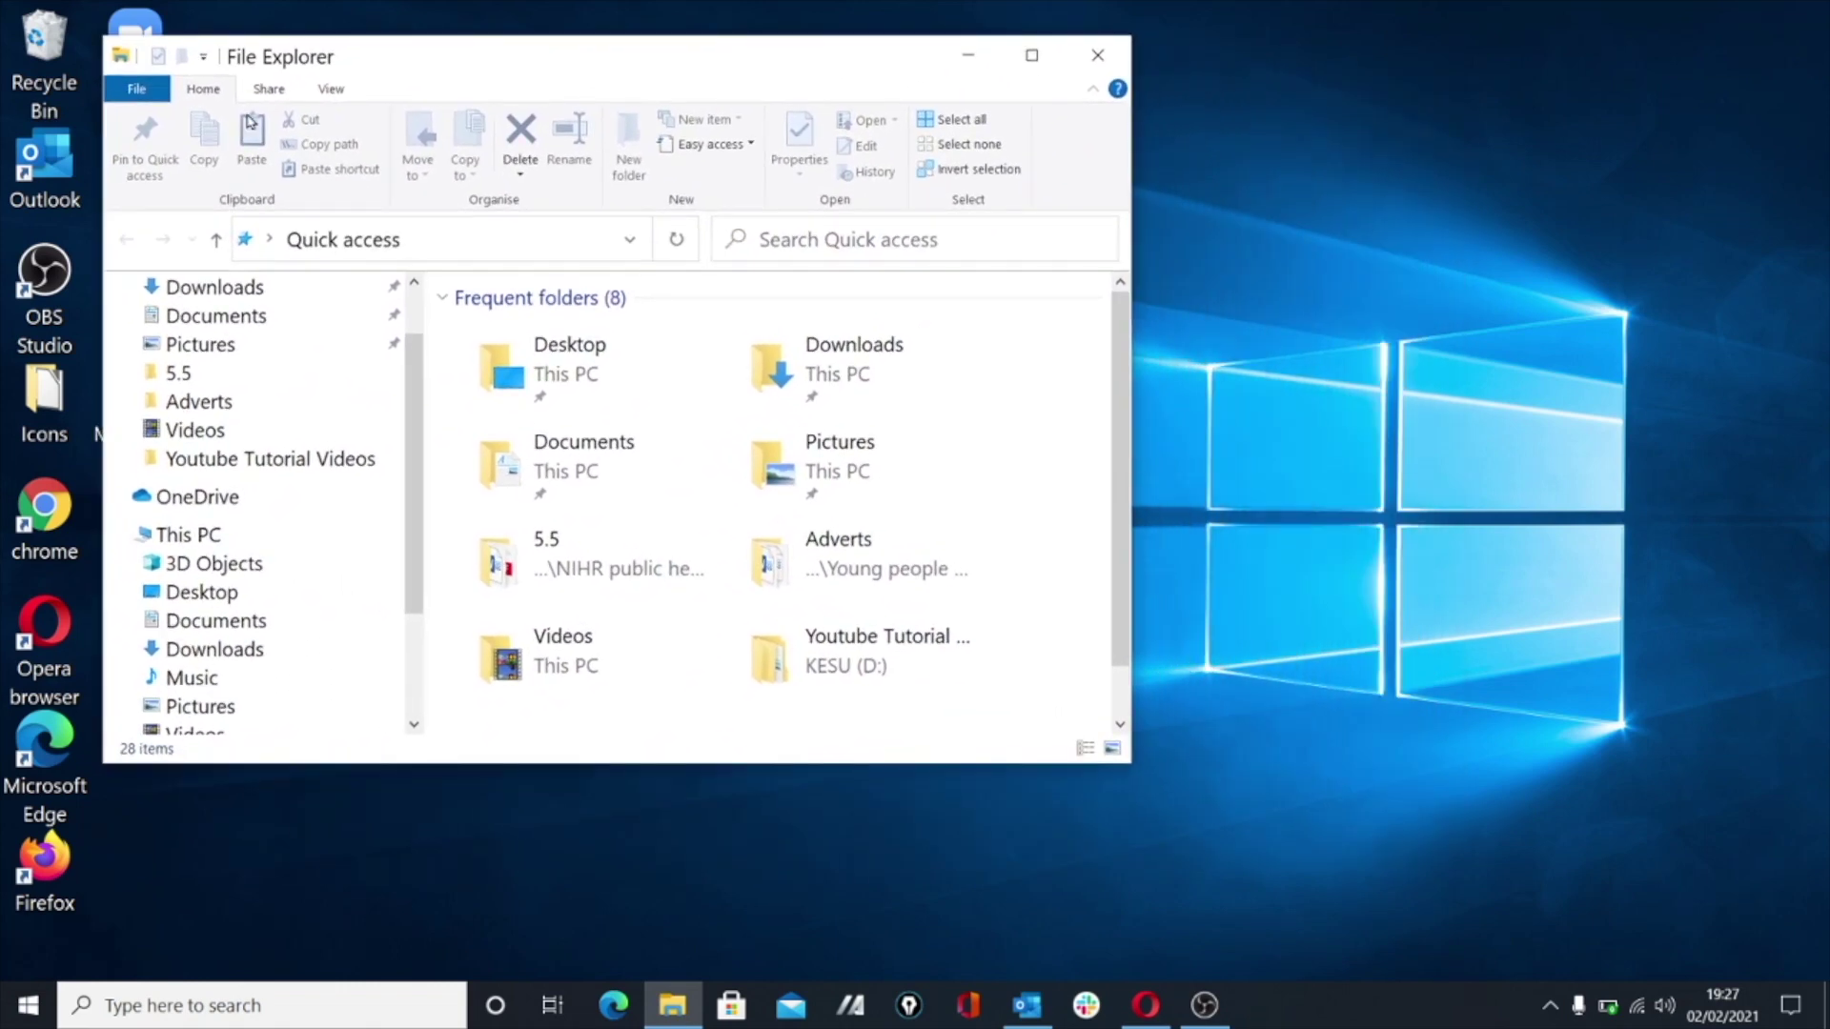
pyautogui.click(130, 95)
# Open a second Quick access window with Ctrl+N and move it to the right side
pyautogui.moveTo(203, 134)
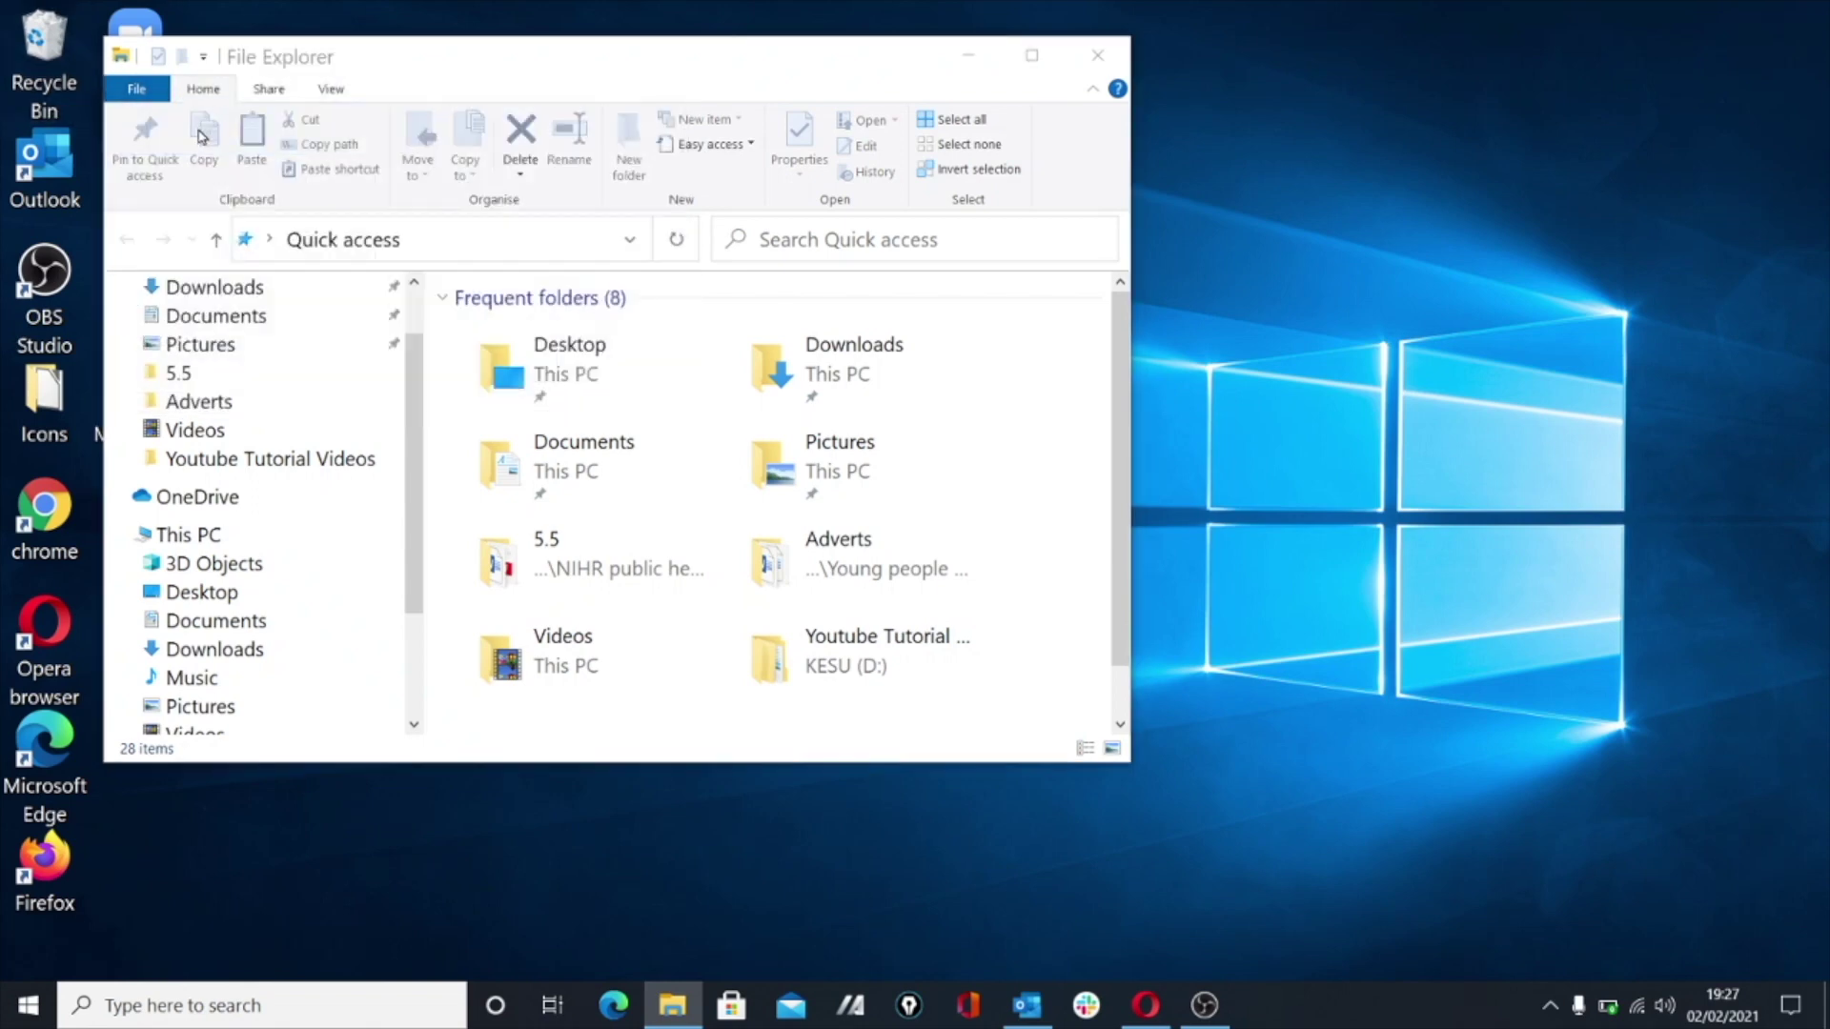
pyautogui.hotkey('ctrl', 'n')
pyautogui.moveTo(429, 102); pyautogui.dragTo(1071, 52)
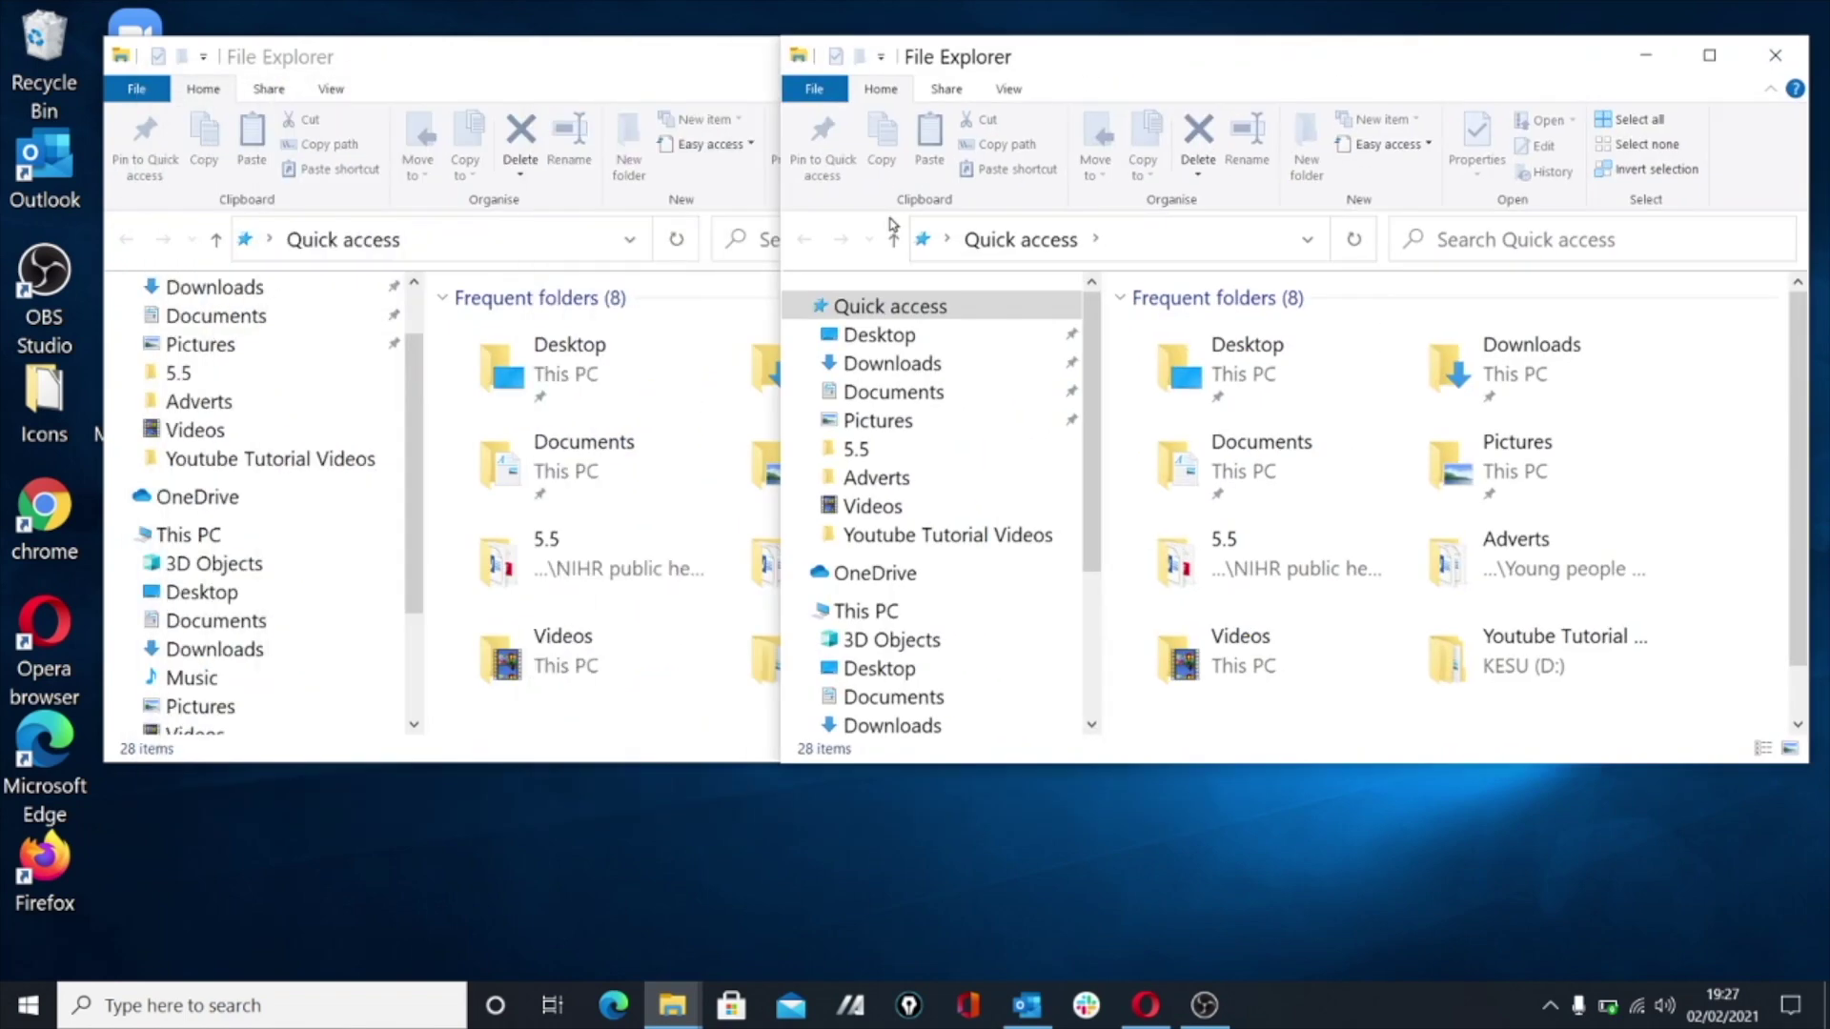
# Resize both Explorer windows to sit side by side, then close both of them
pyautogui.moveTo(787, 191); pyautogui.dragTo(1273, 191)
pyautogui.moveTo(1127, 238); pyautogui.dragTo(719, 234)
pyautogui.moveTo(1529, 62); pyautogui.dragTo(1134, 53)
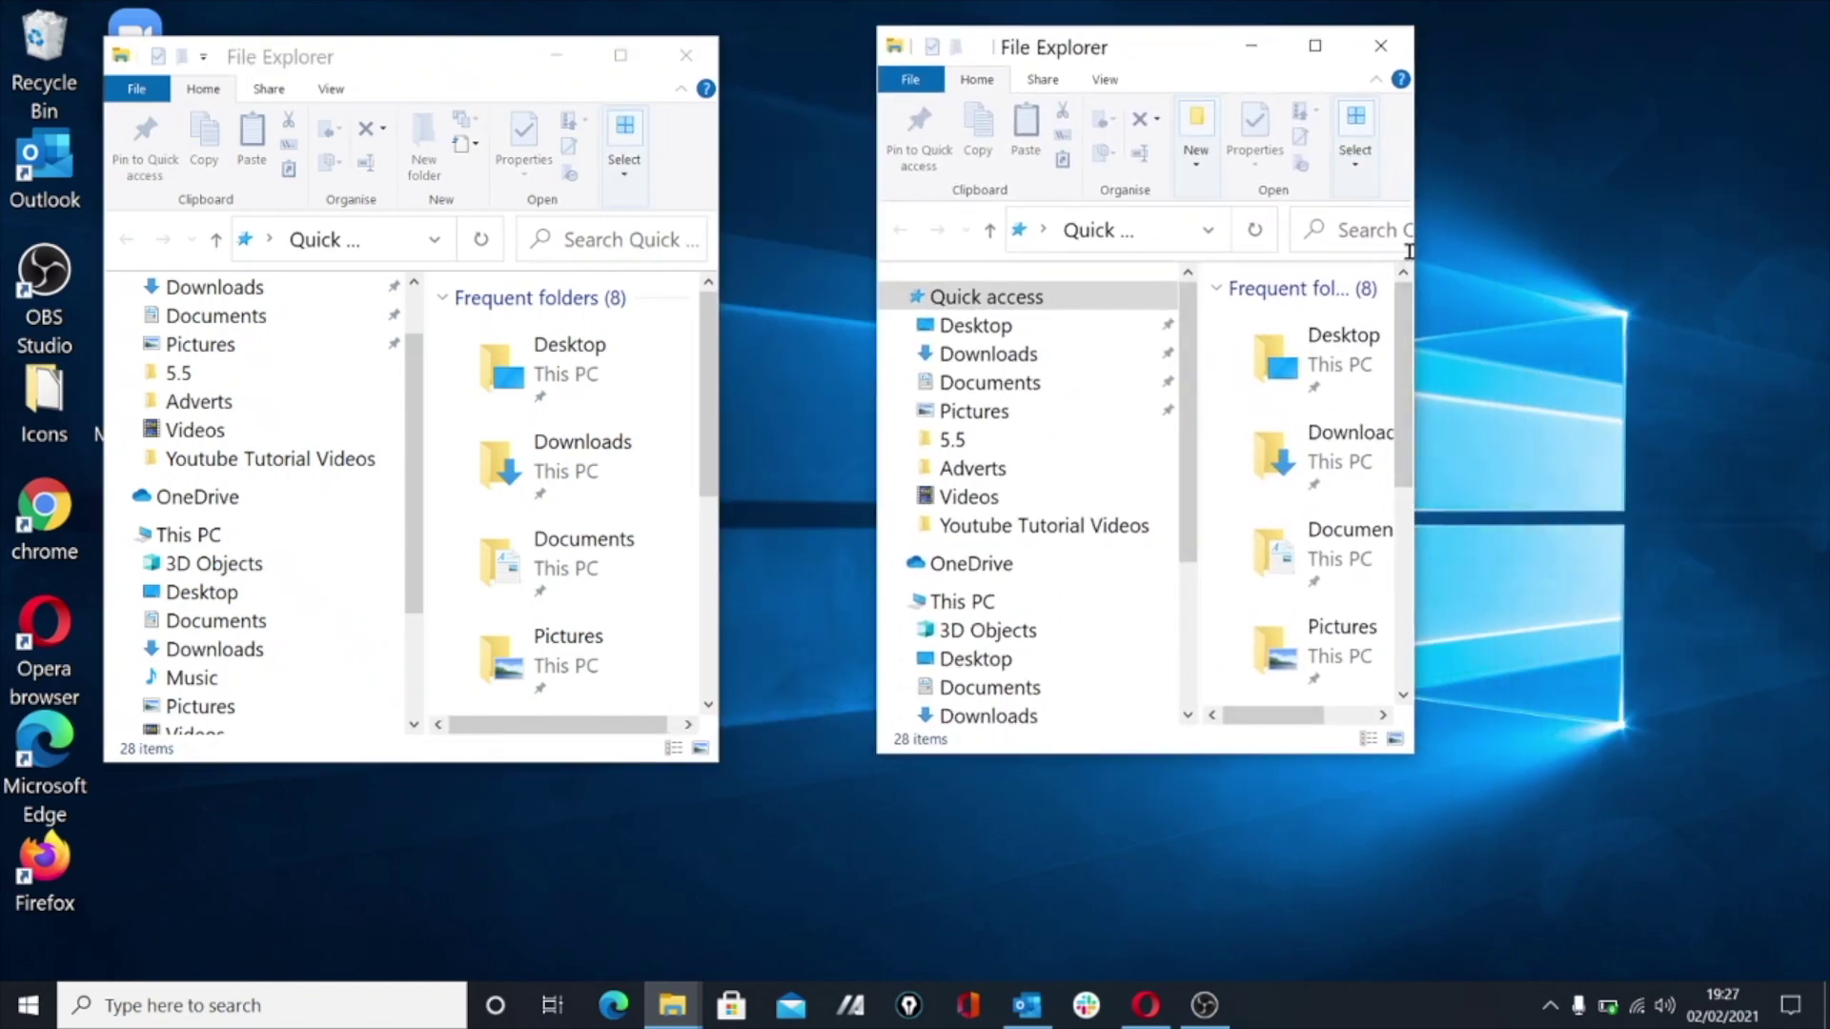
pyautogui.moveTo(1413, 249); pyautogui.dragTo(1748, 233)
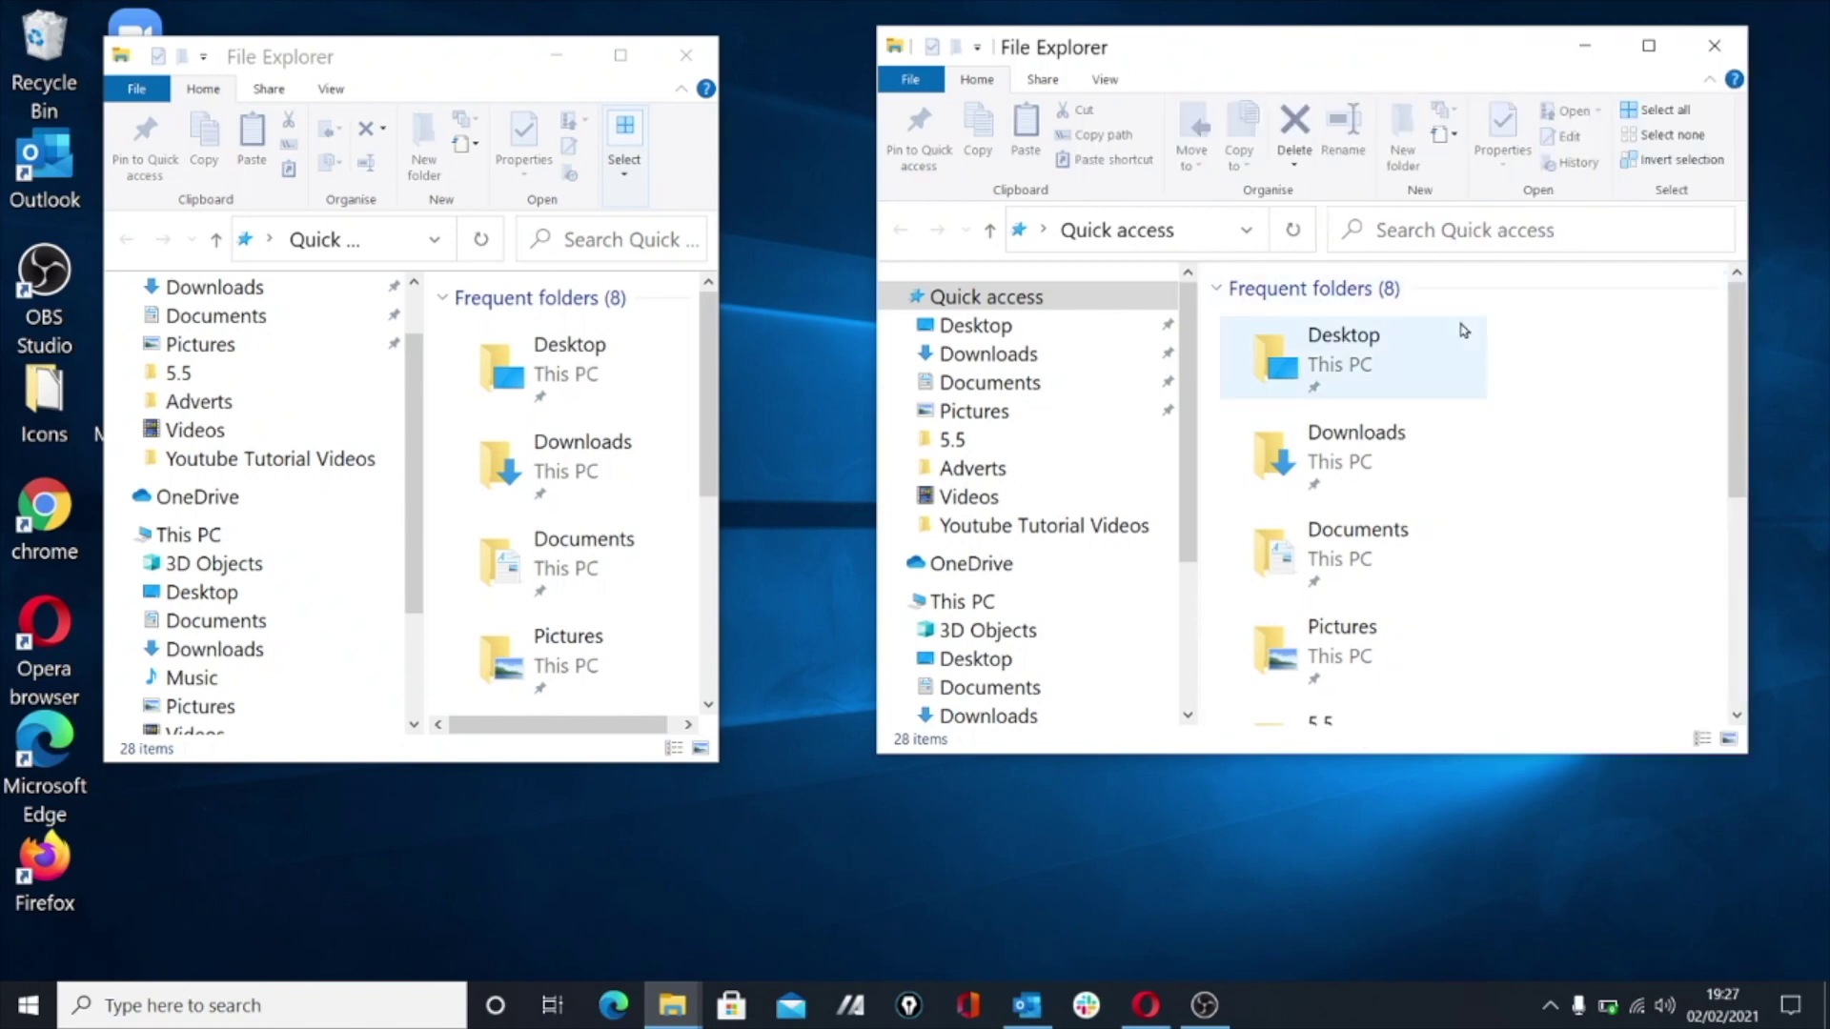
pyautogui.click(688, 54)
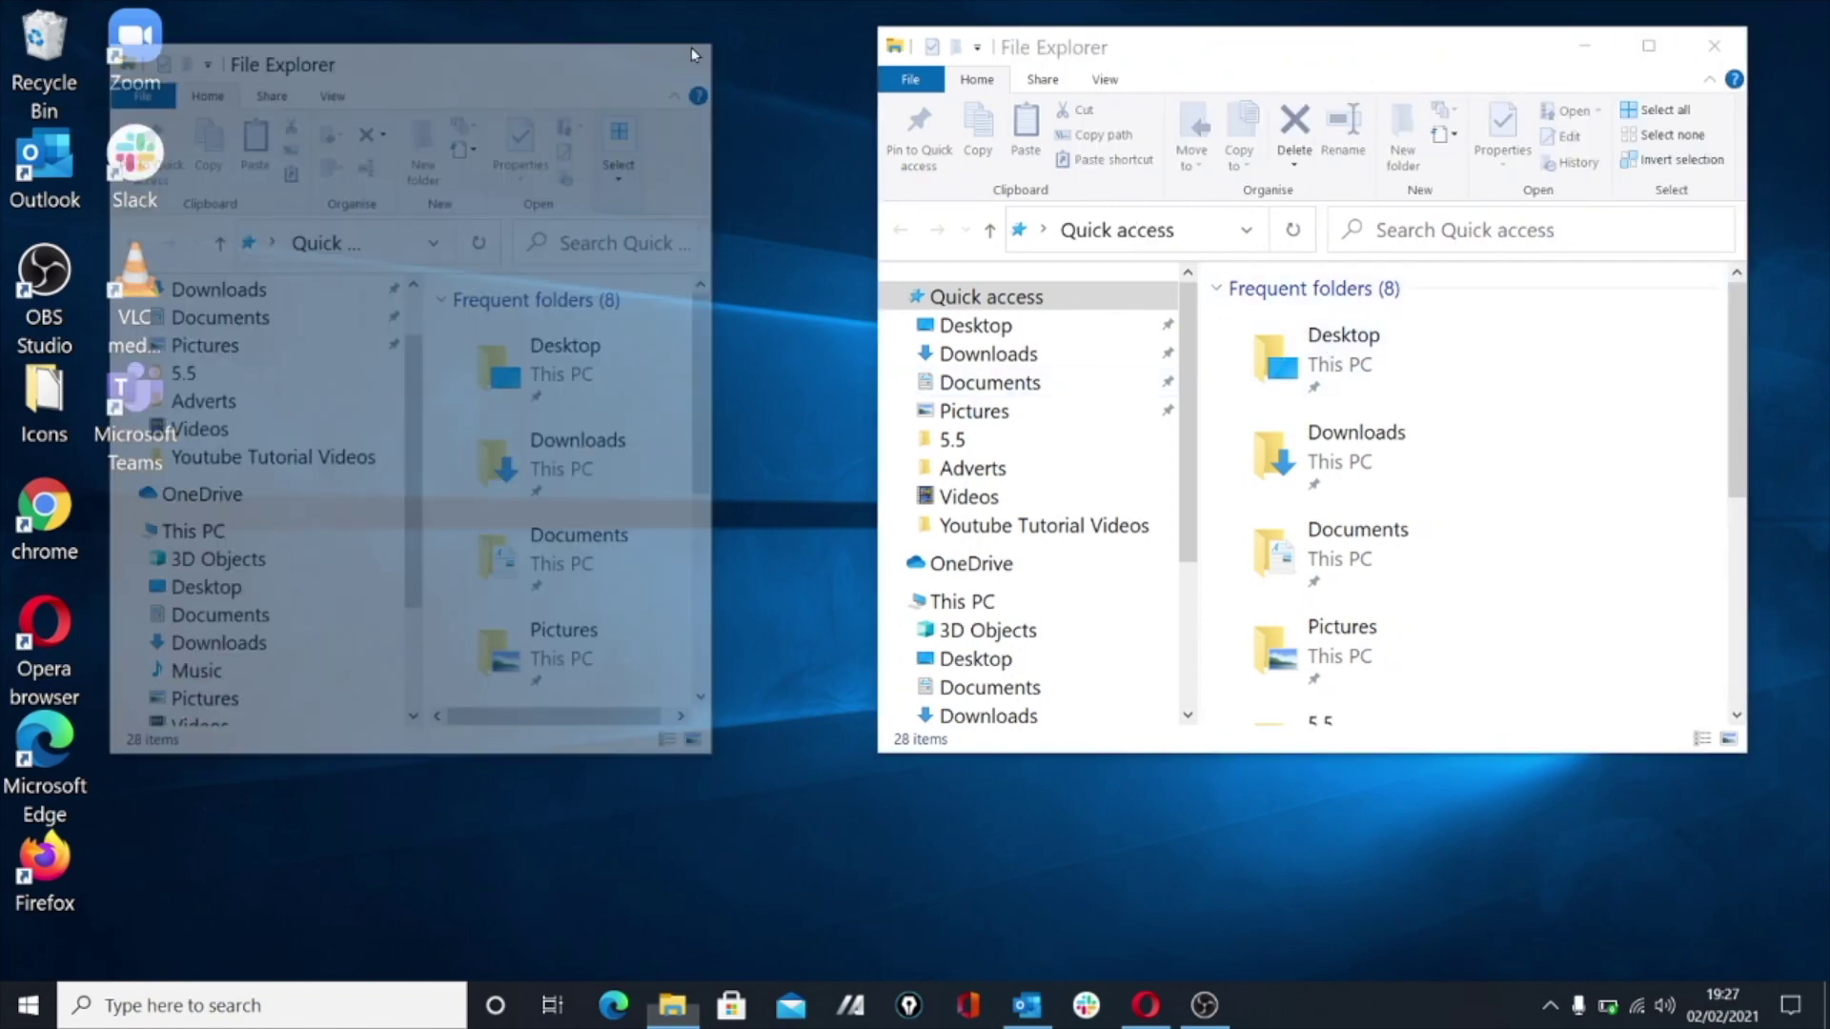
pyautogui.click(1711, 47)
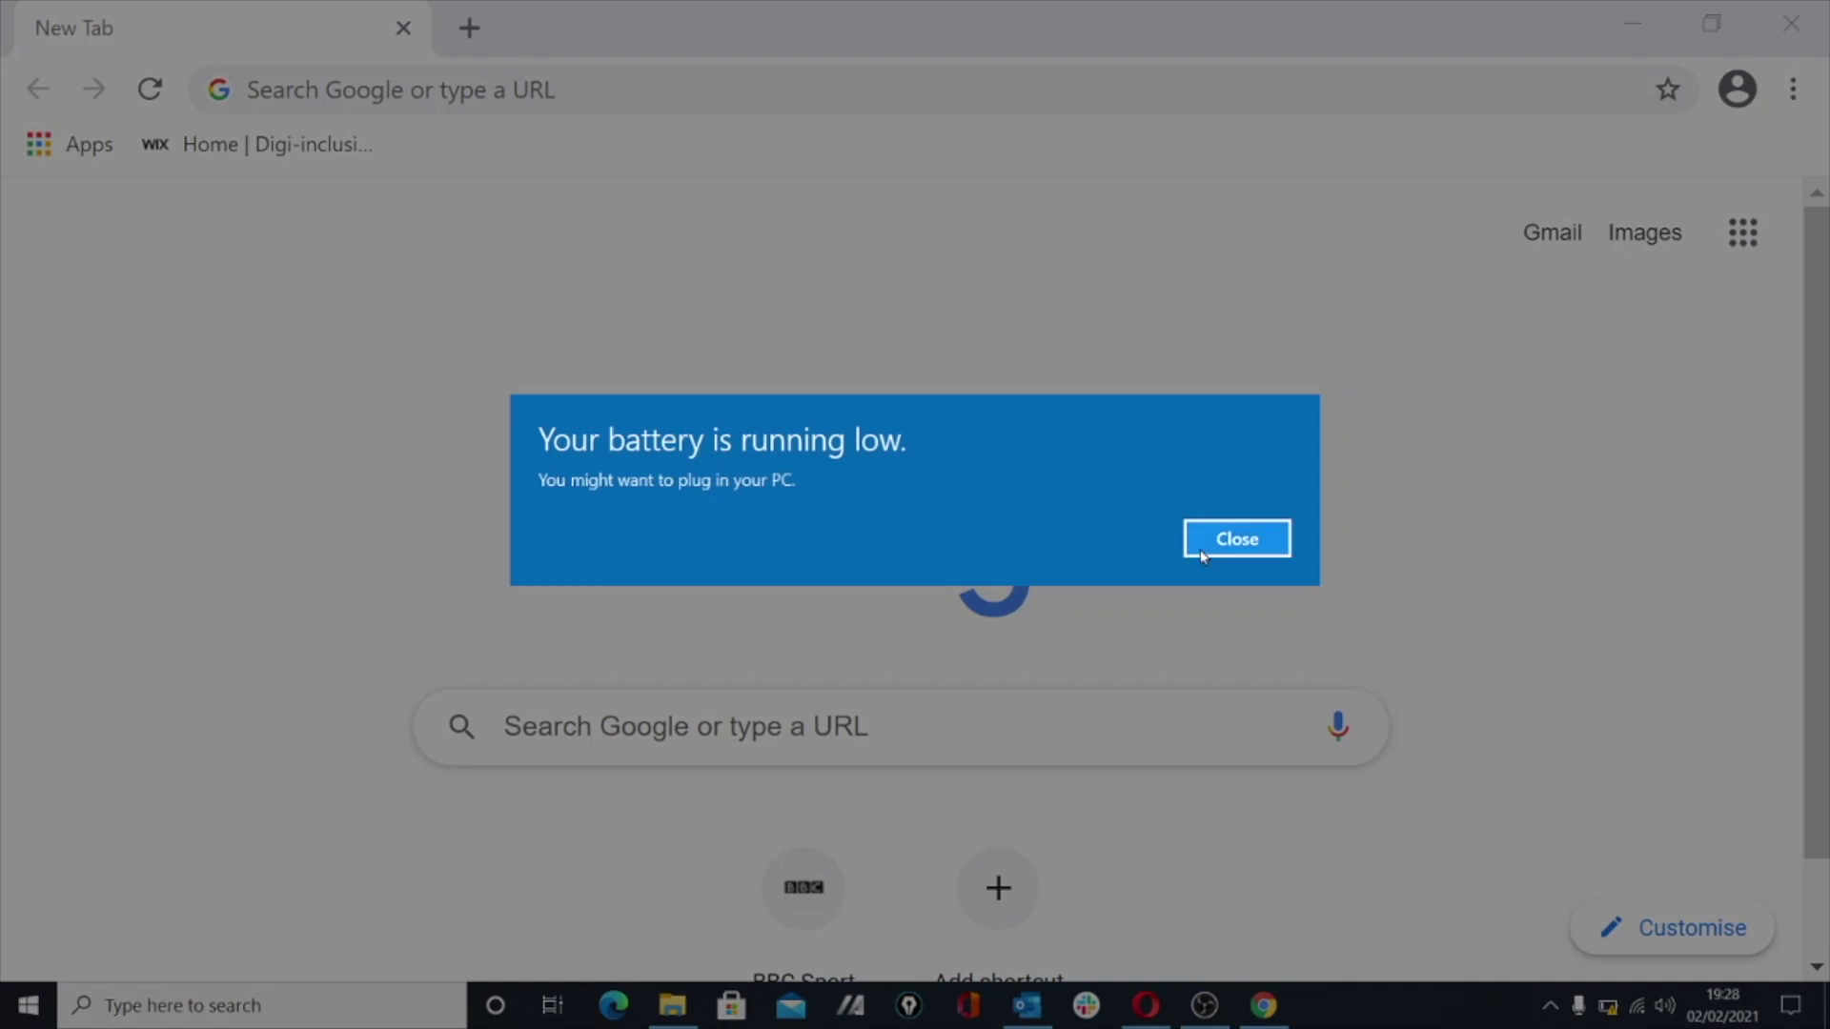
# Dismiss the low-battery warning, then restore down, move, maximise and restore the Chrome window again
pyautogui.click(1223, 543)
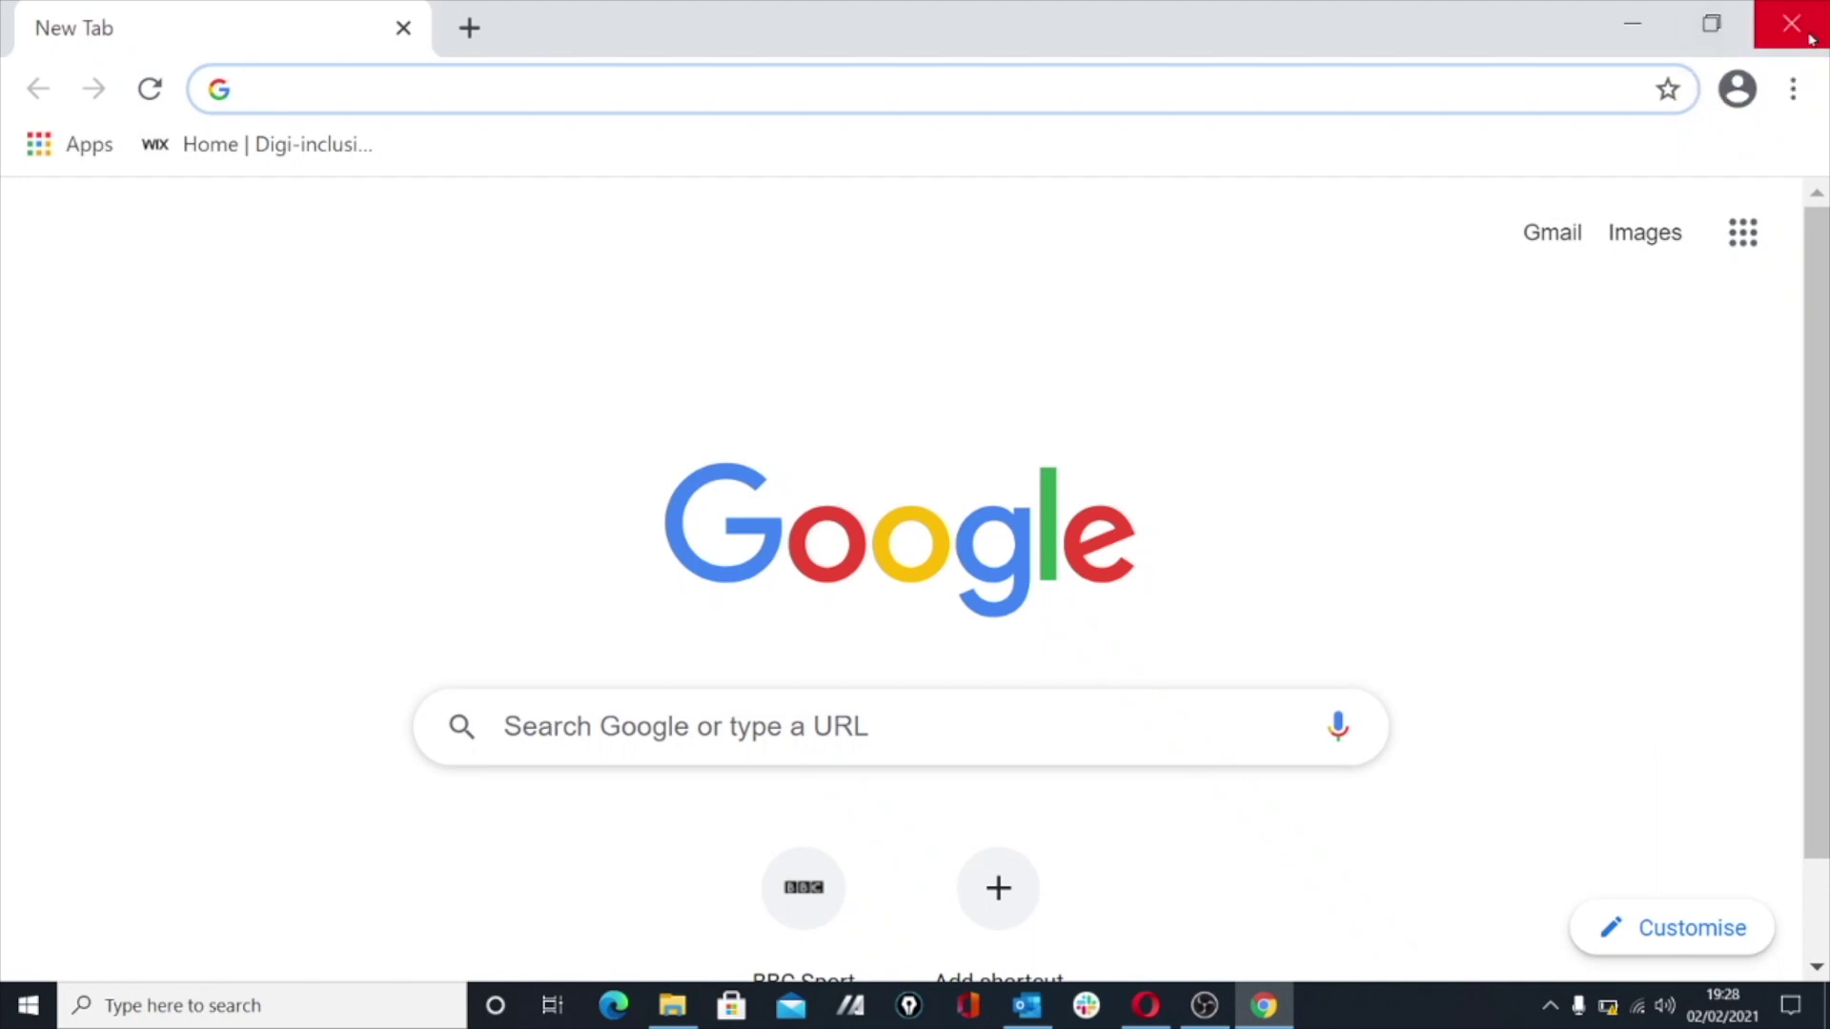
pyautogui.click(1712, 24)
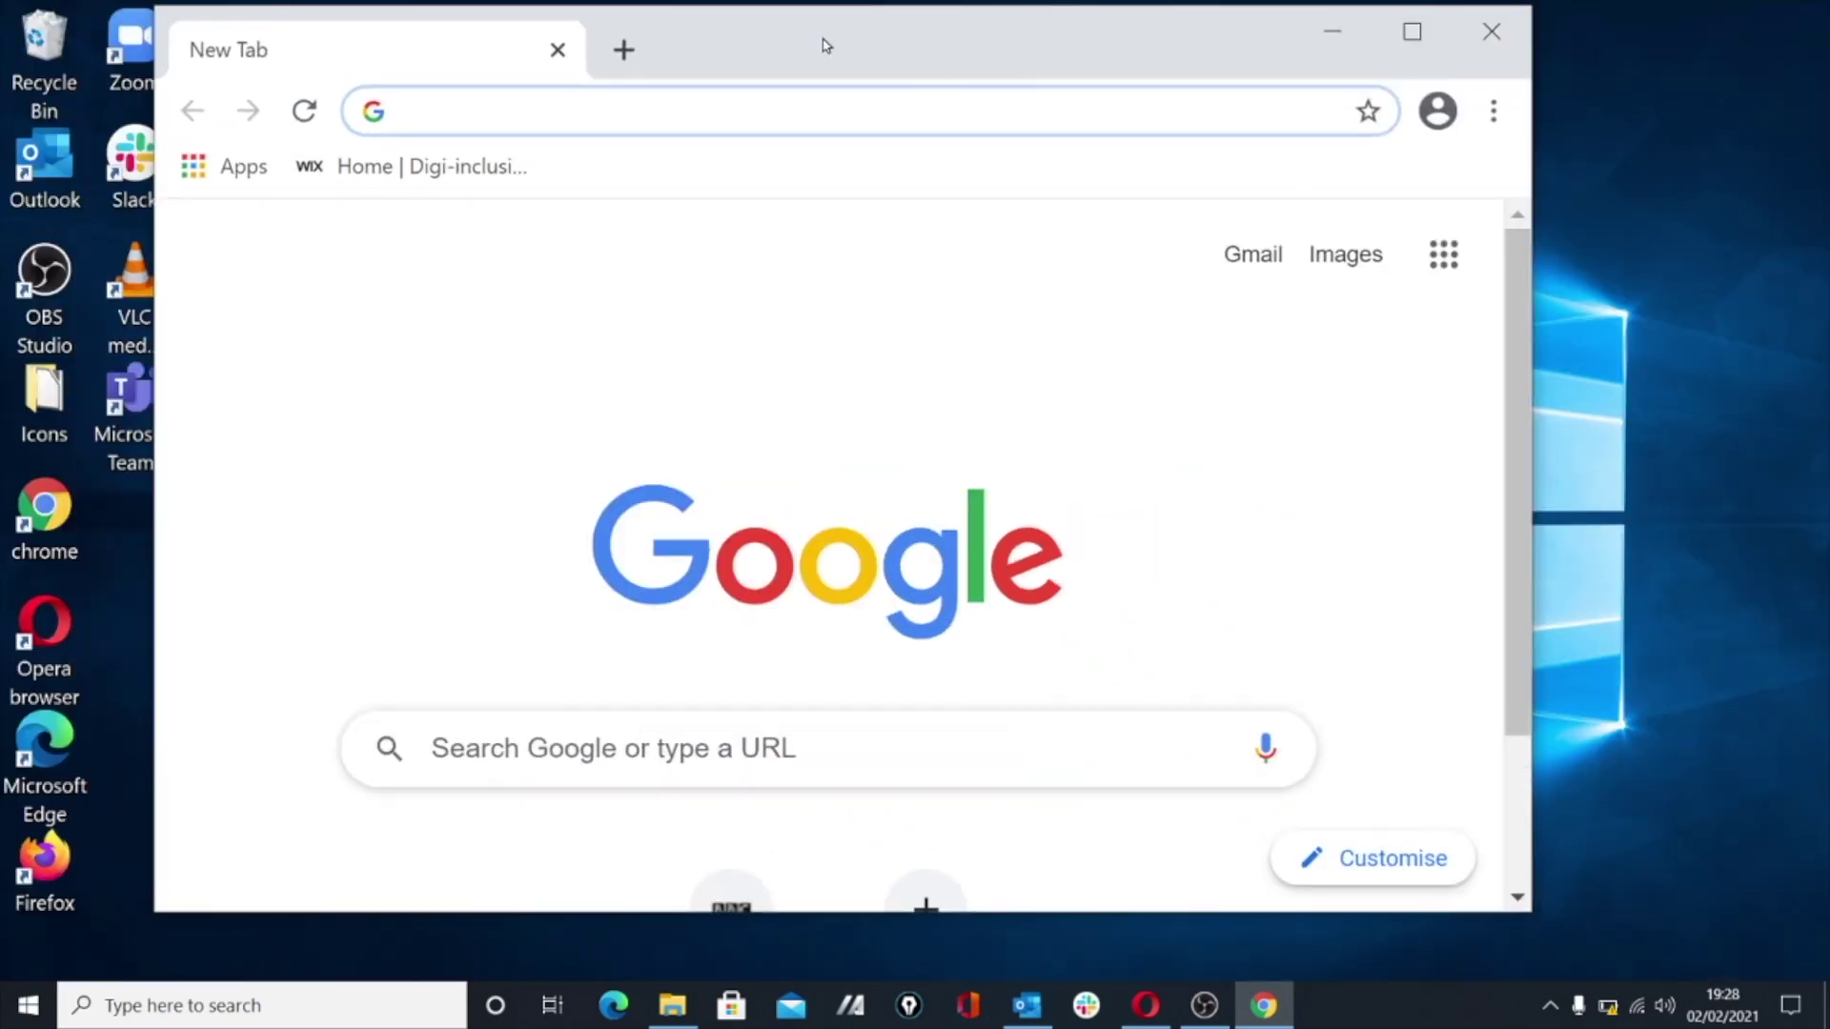
pyautogui.moveTo(816, 32); pyautogui.dragTo(902, 55)
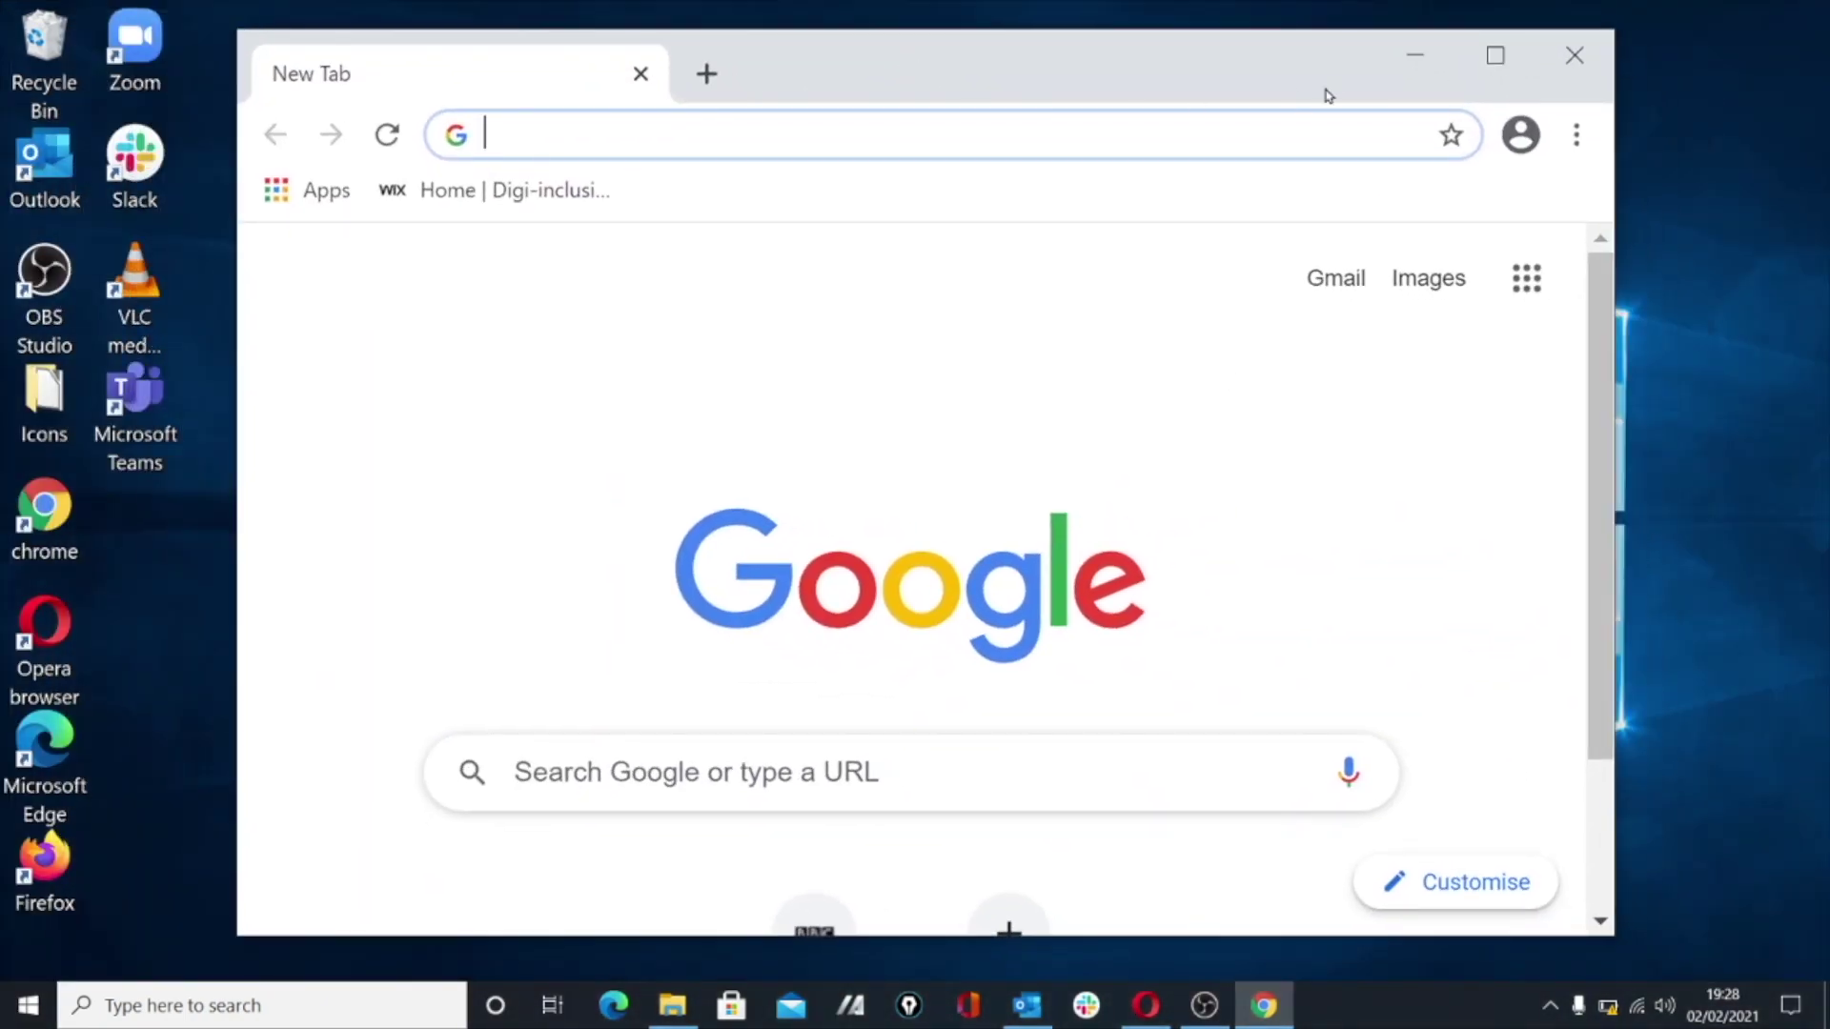
pyautogui.click(1495, 62)
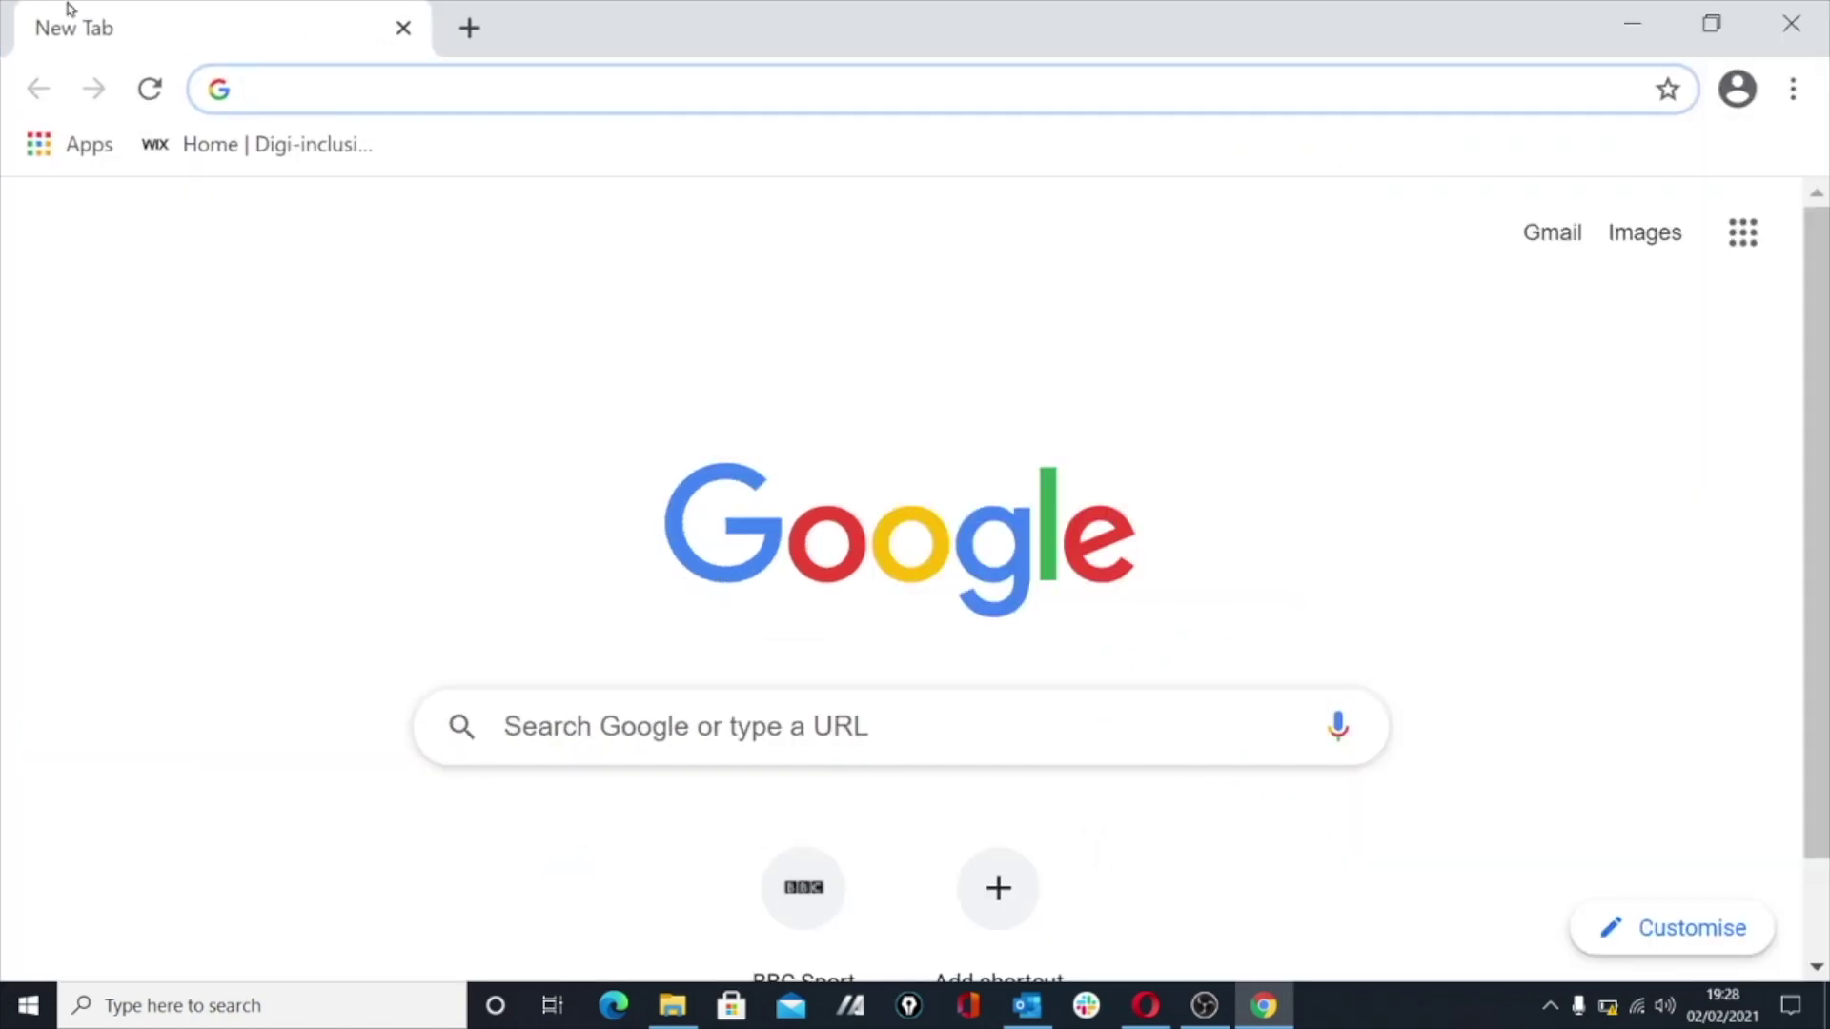
pyautogui.click(1712, 24)
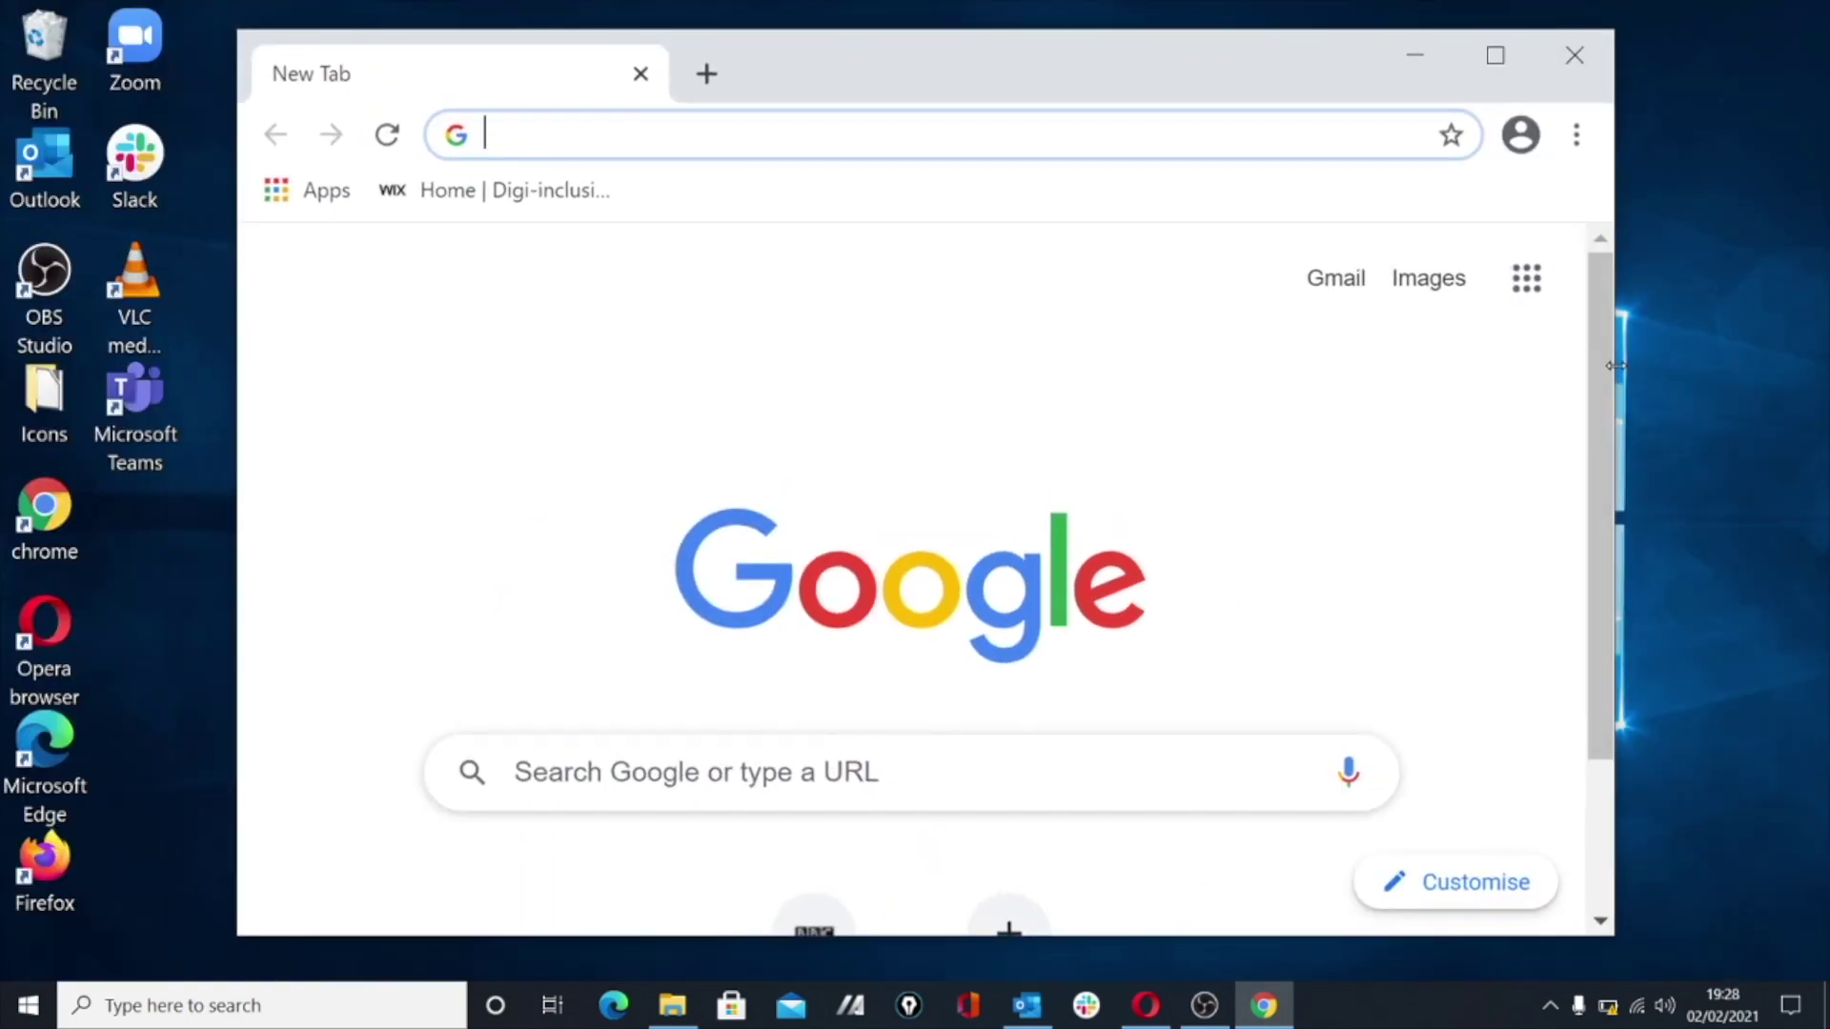
# Make the Chrome window narrower and shorter, scroll the page, move it higher, then maximise it
pyautogui.moveTo(1613, 366); pyautogui.dragTo(1378, 429)
pyautogui.moveTo(801, 36); pyautogui.dragTo(843, 3)
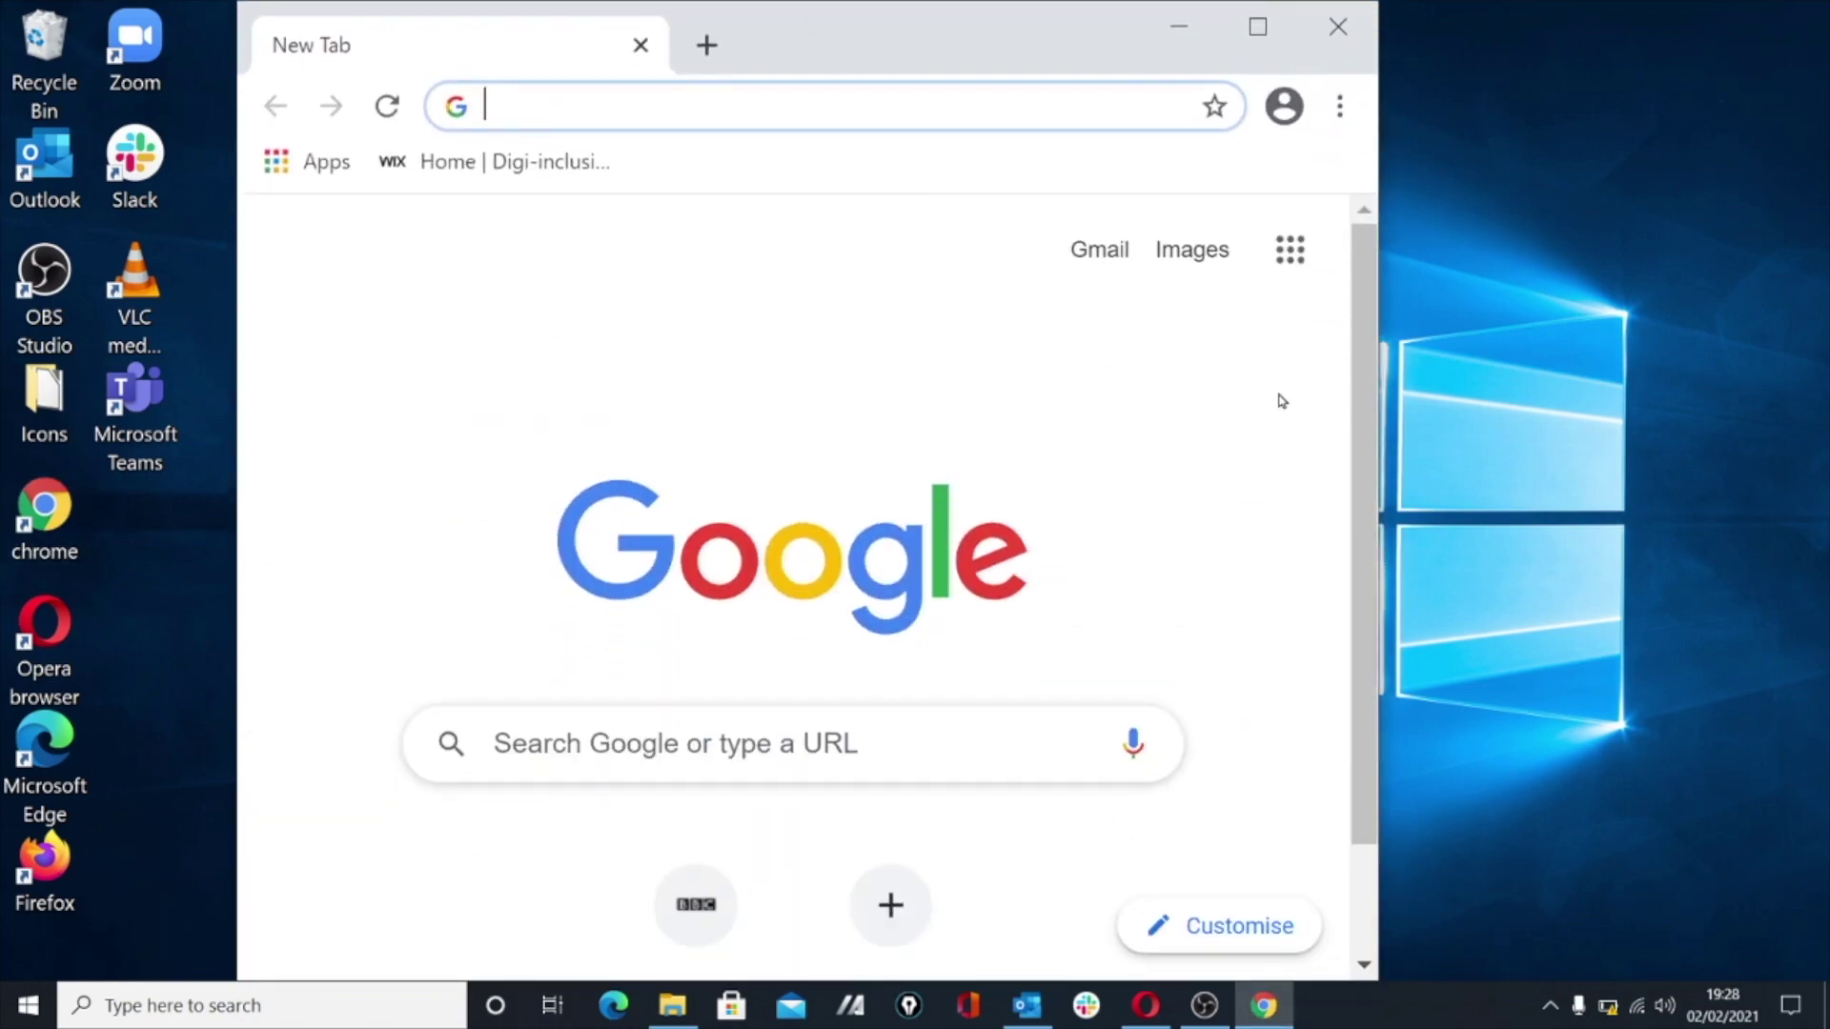
pyautogui.moveTo(1004, 7); pyautogui.dragTo(1033, 118)
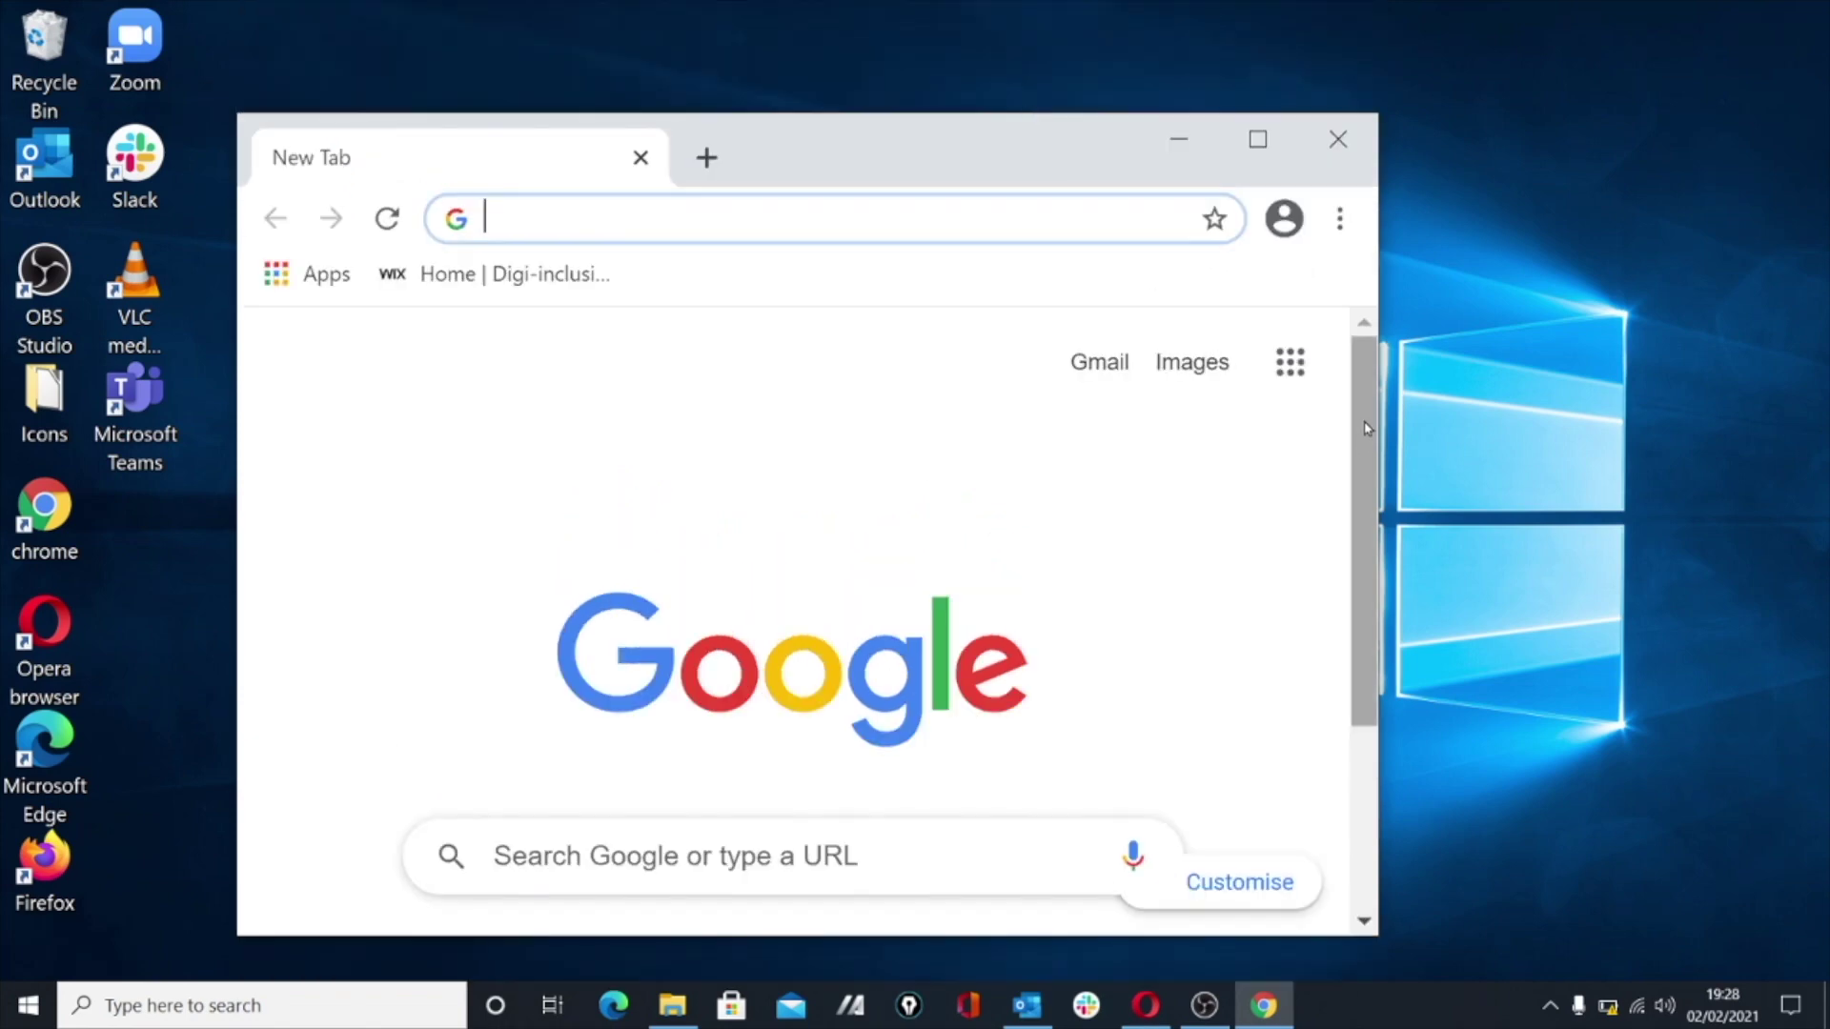
pyautogui.moveTo(1367, 403); pyautogui.dragTo(1369, 621)
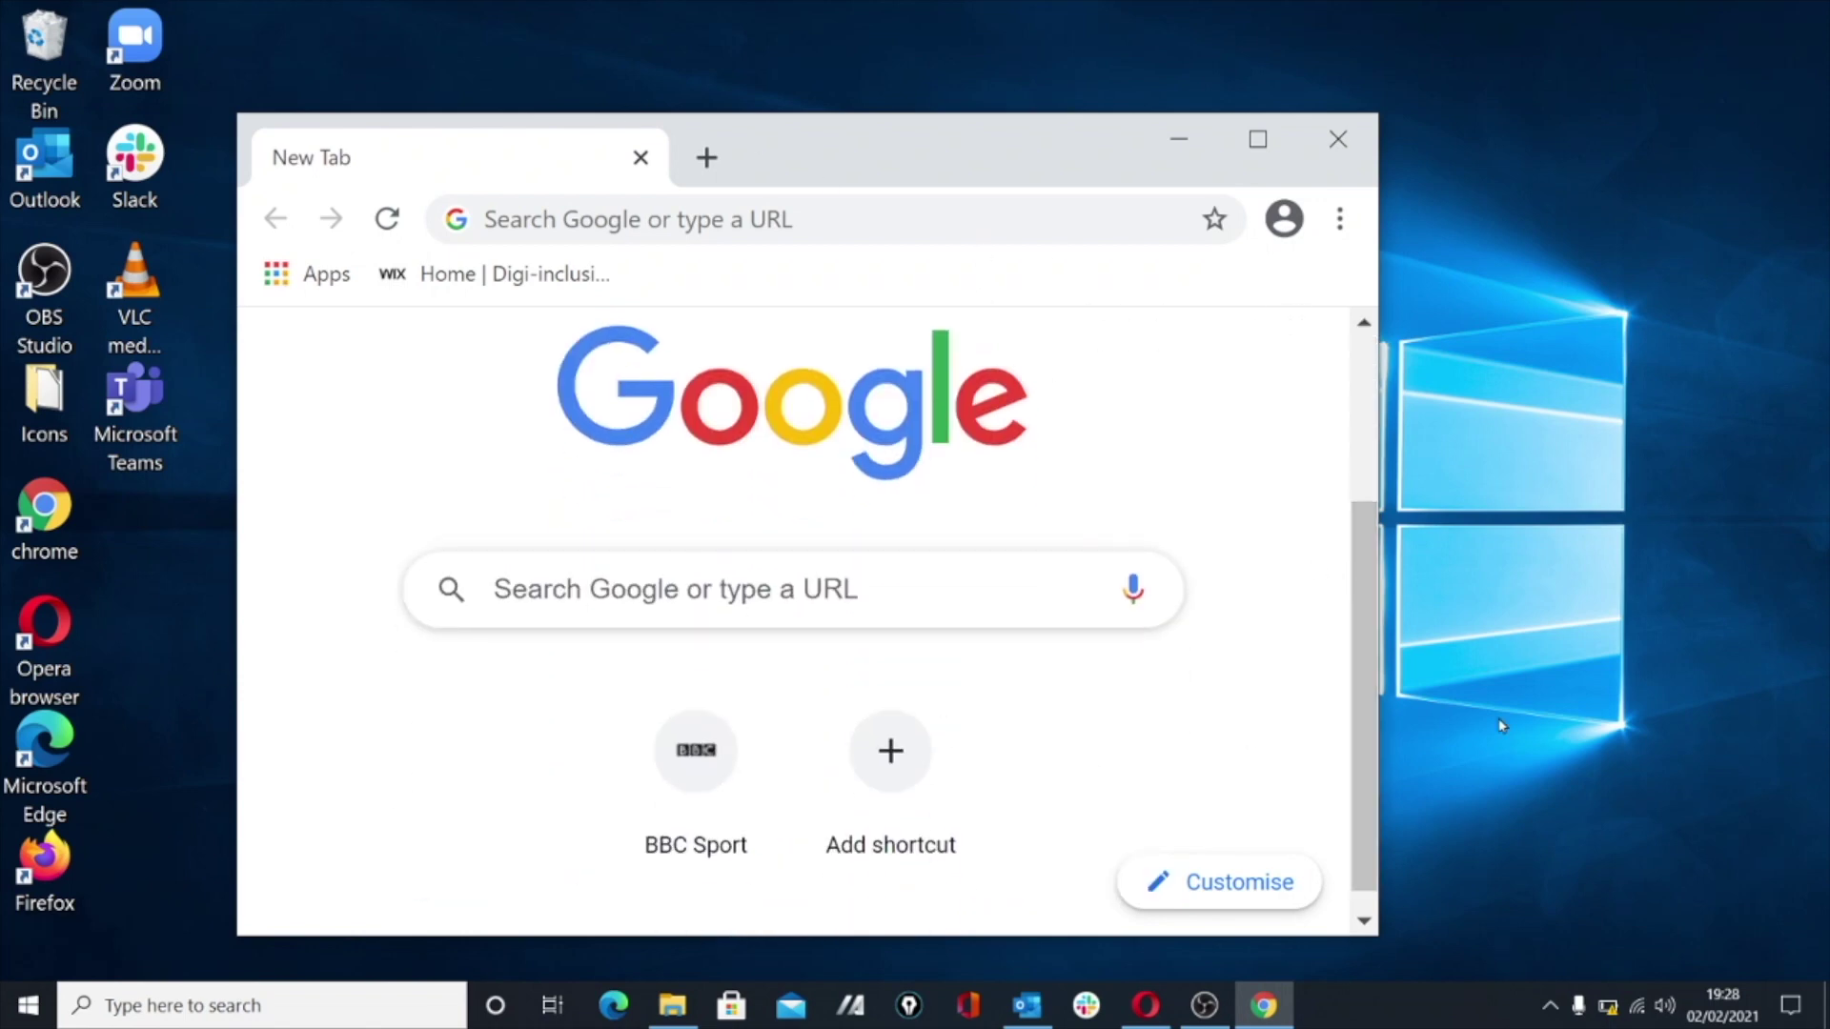
pyautogui.moveTo(1368, 604); pyautogui.dragTo(1368, 664)
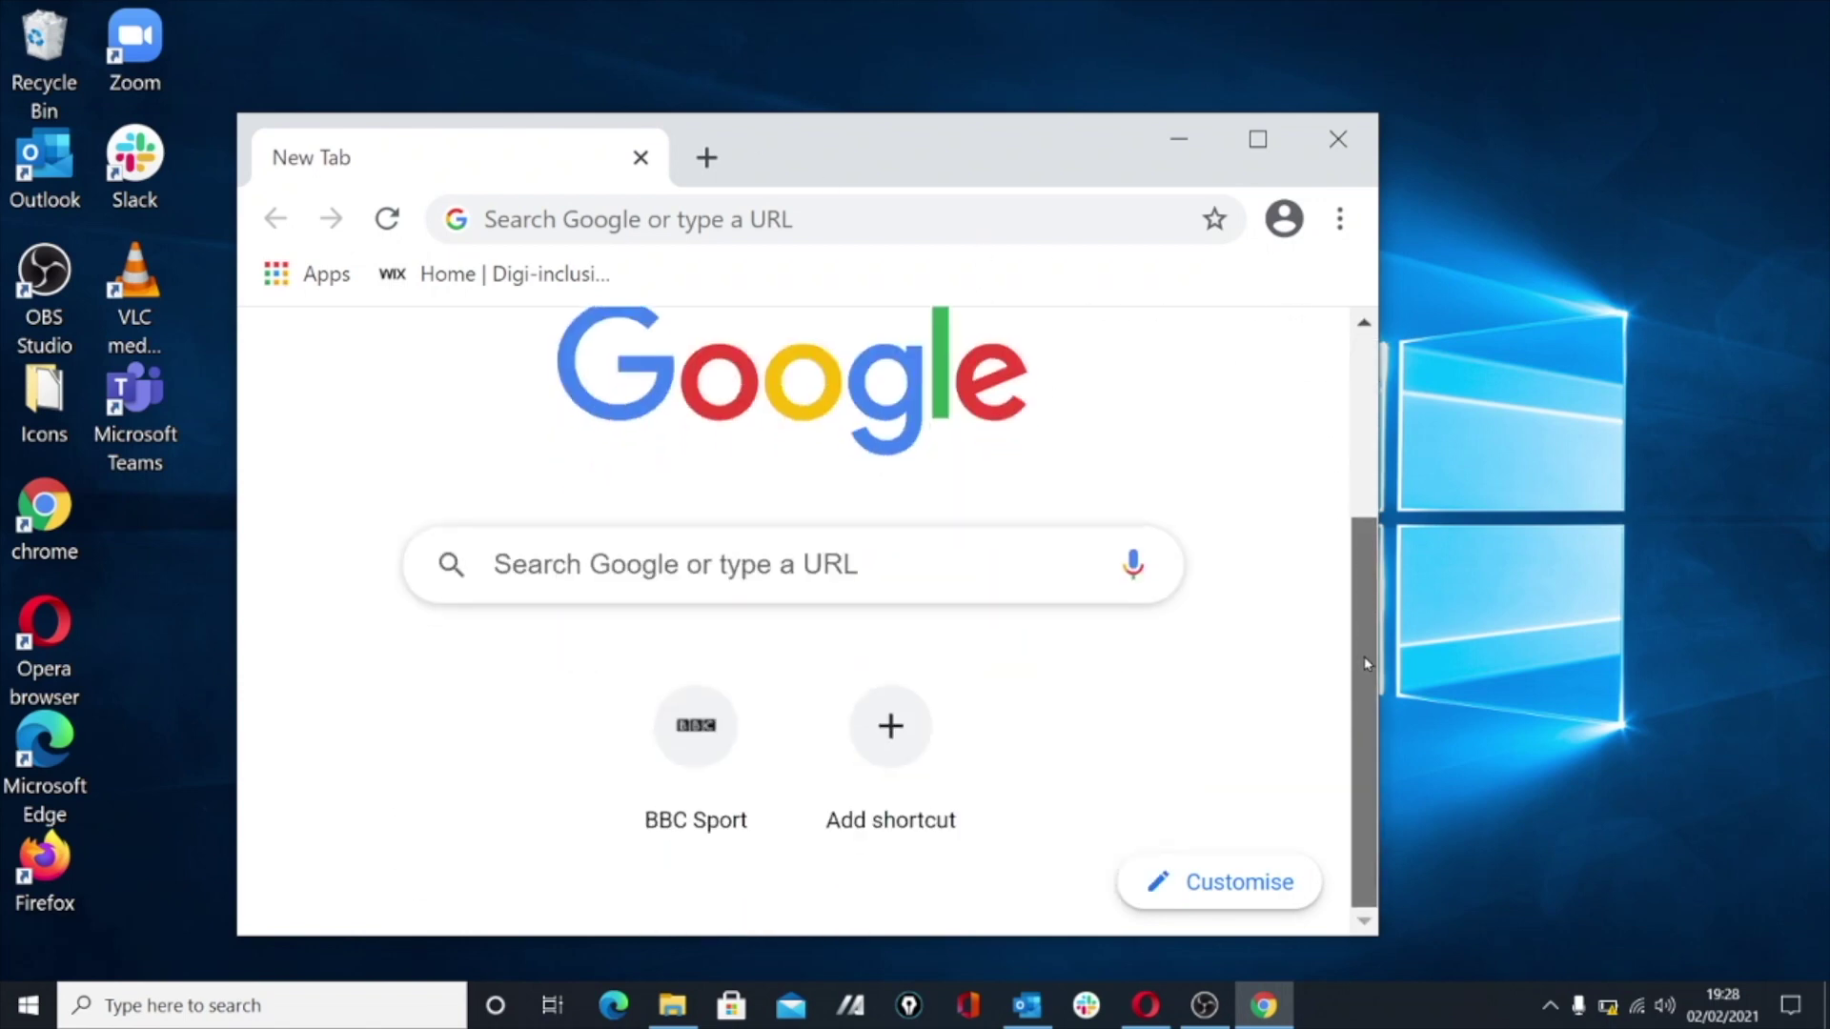
pyautogui.scroll(3, 1352, 632)
pyautogui.moveTo(812, 152); pyautogui.dragTo(799, 53)
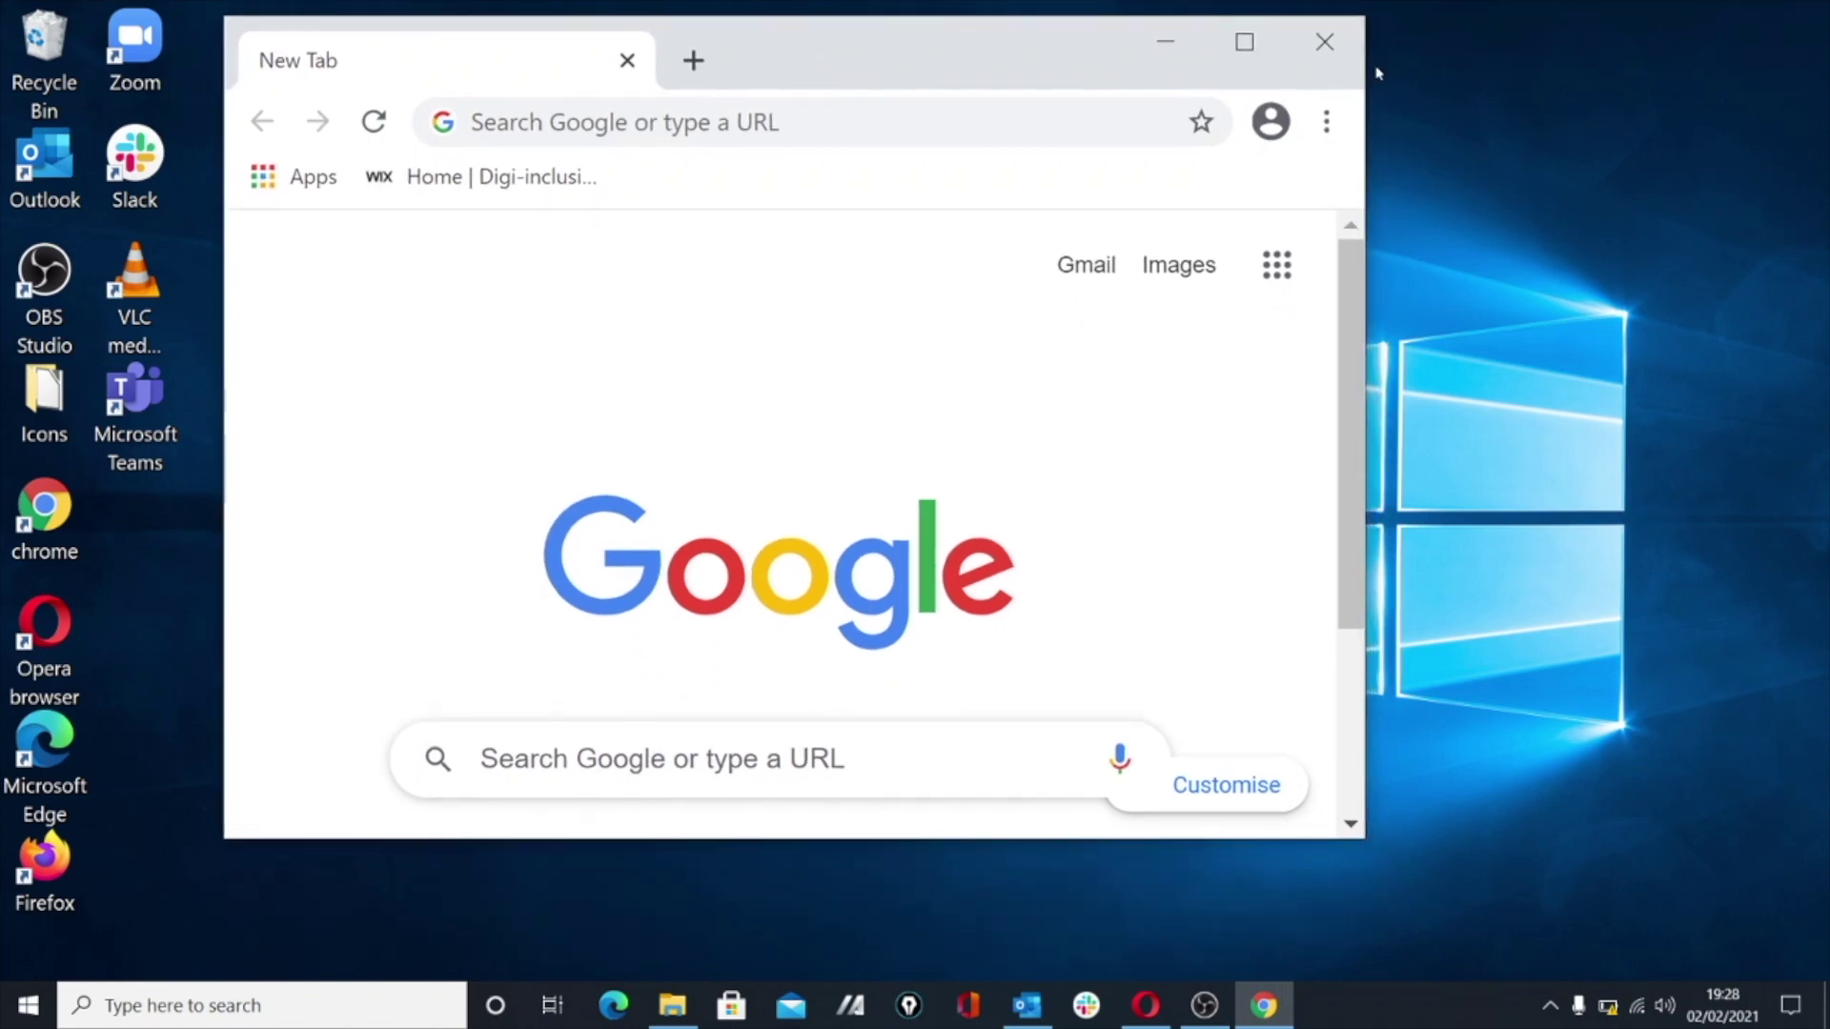
pyautogui.click(1256, 42)
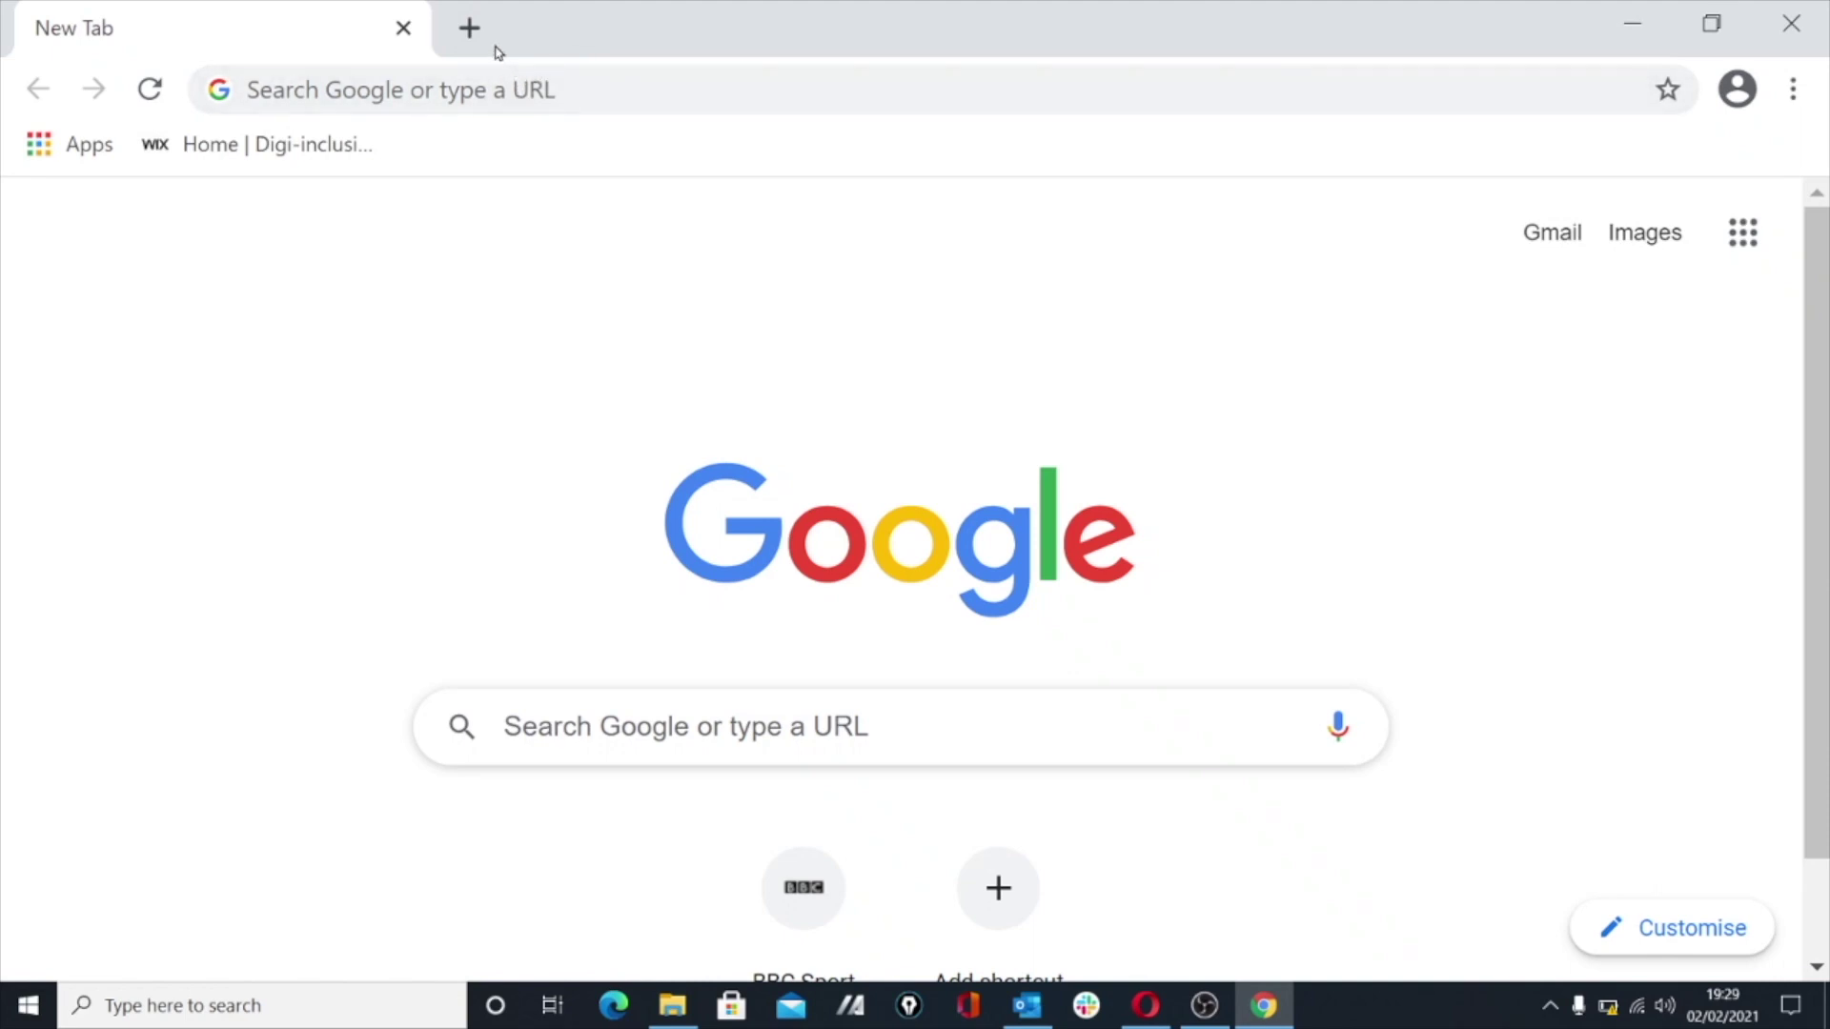
# Search for 'bbc' from Chrome's address bar
pyautogui.click(438, 90)
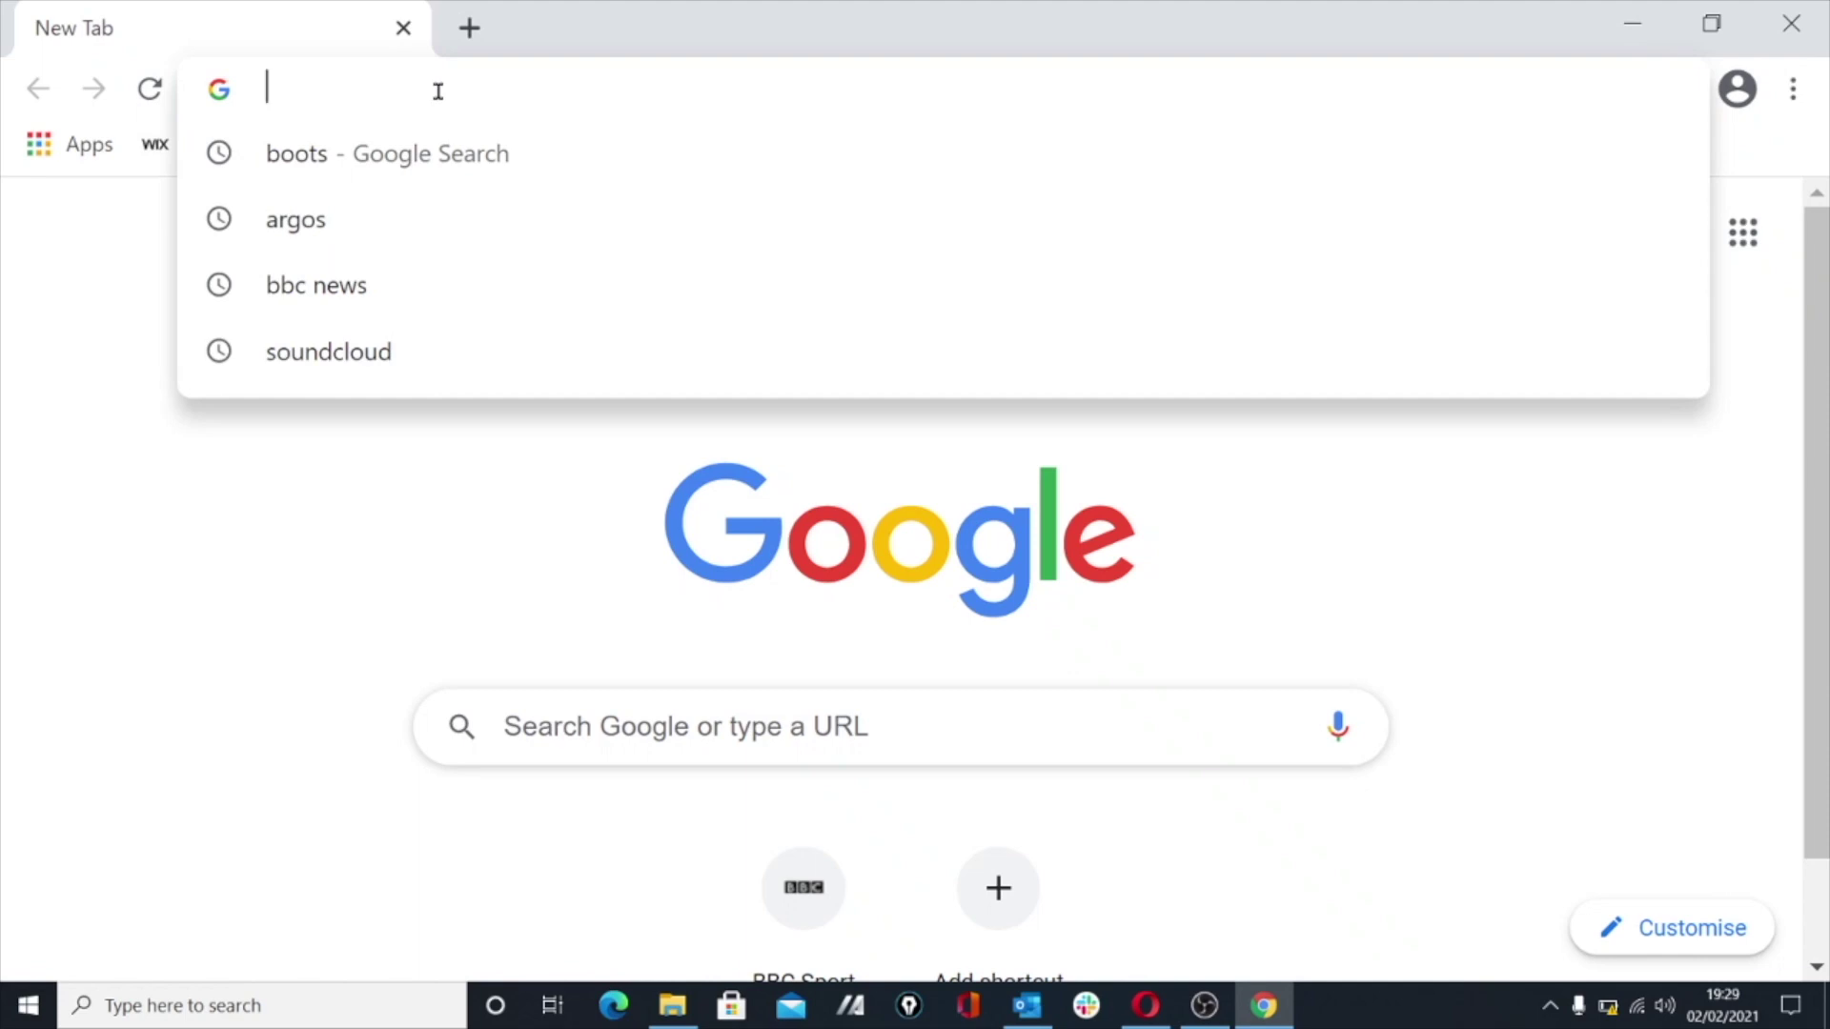
pyautogui.write('bbc')
pyautogui.press('Return')
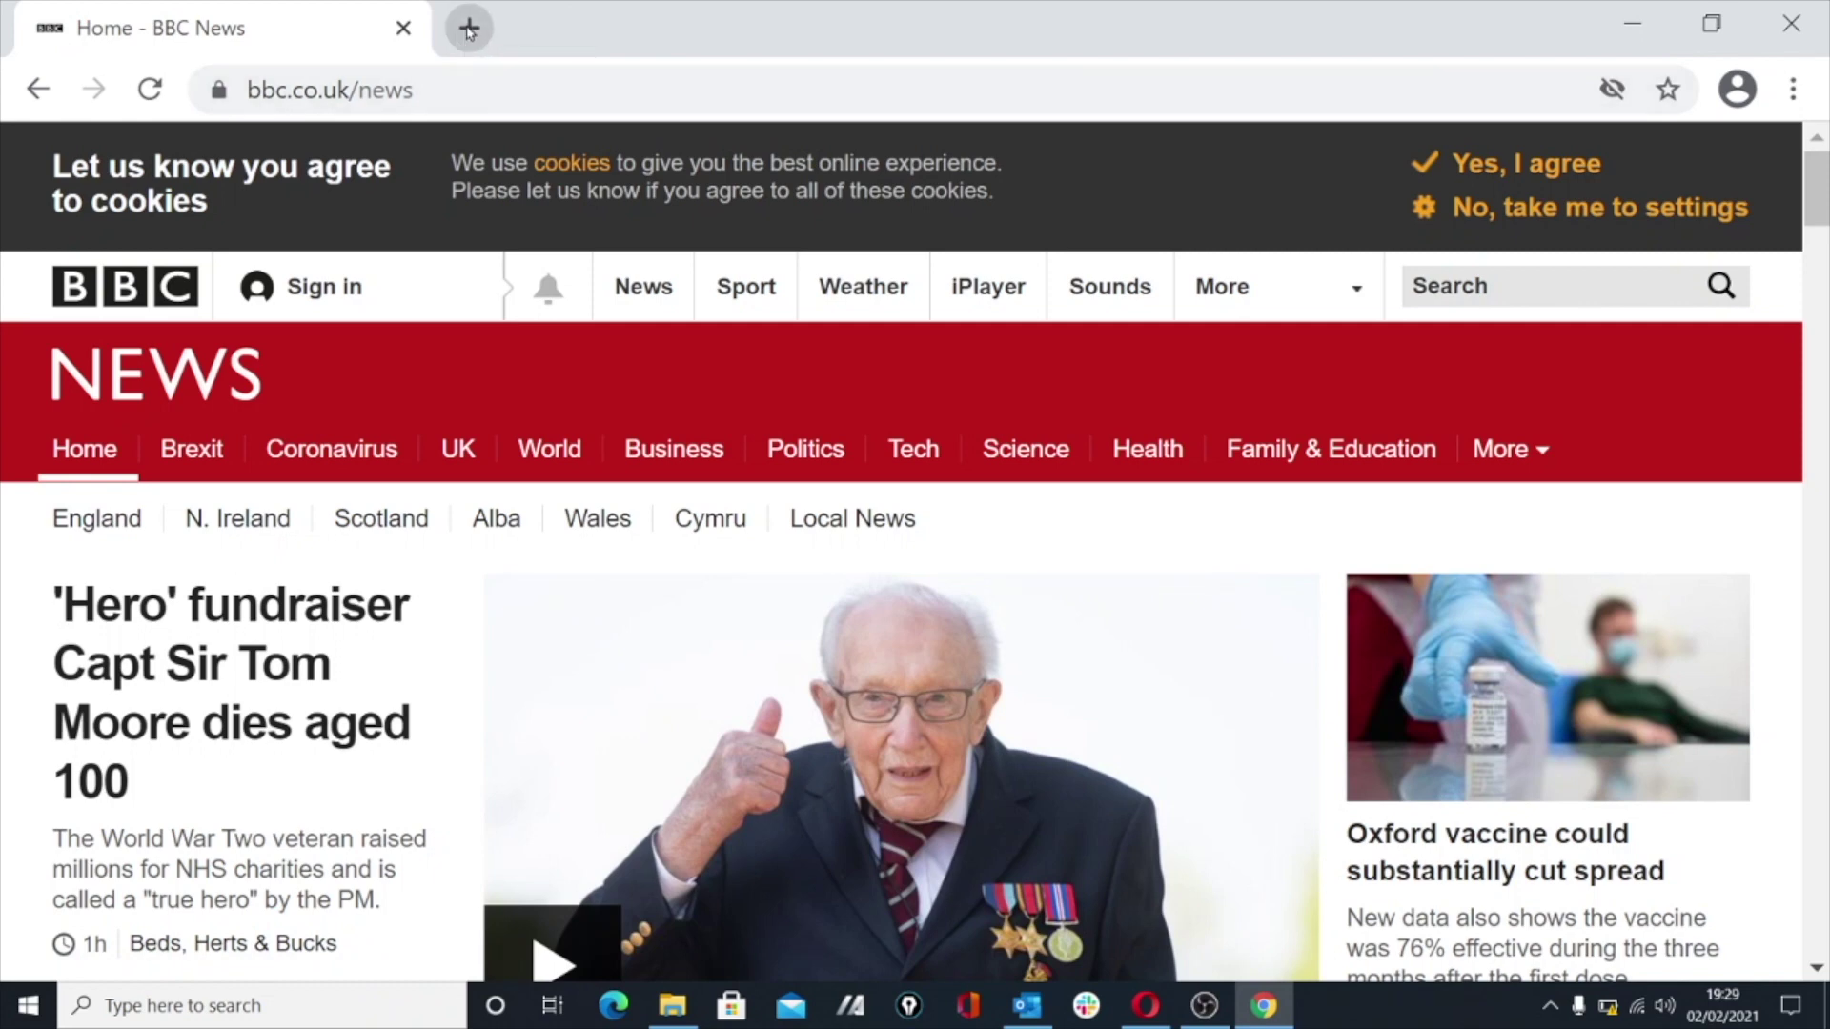
# In a new tab, search 'argos' and open the Argos website from the results
pyautogui.click(468, 29)
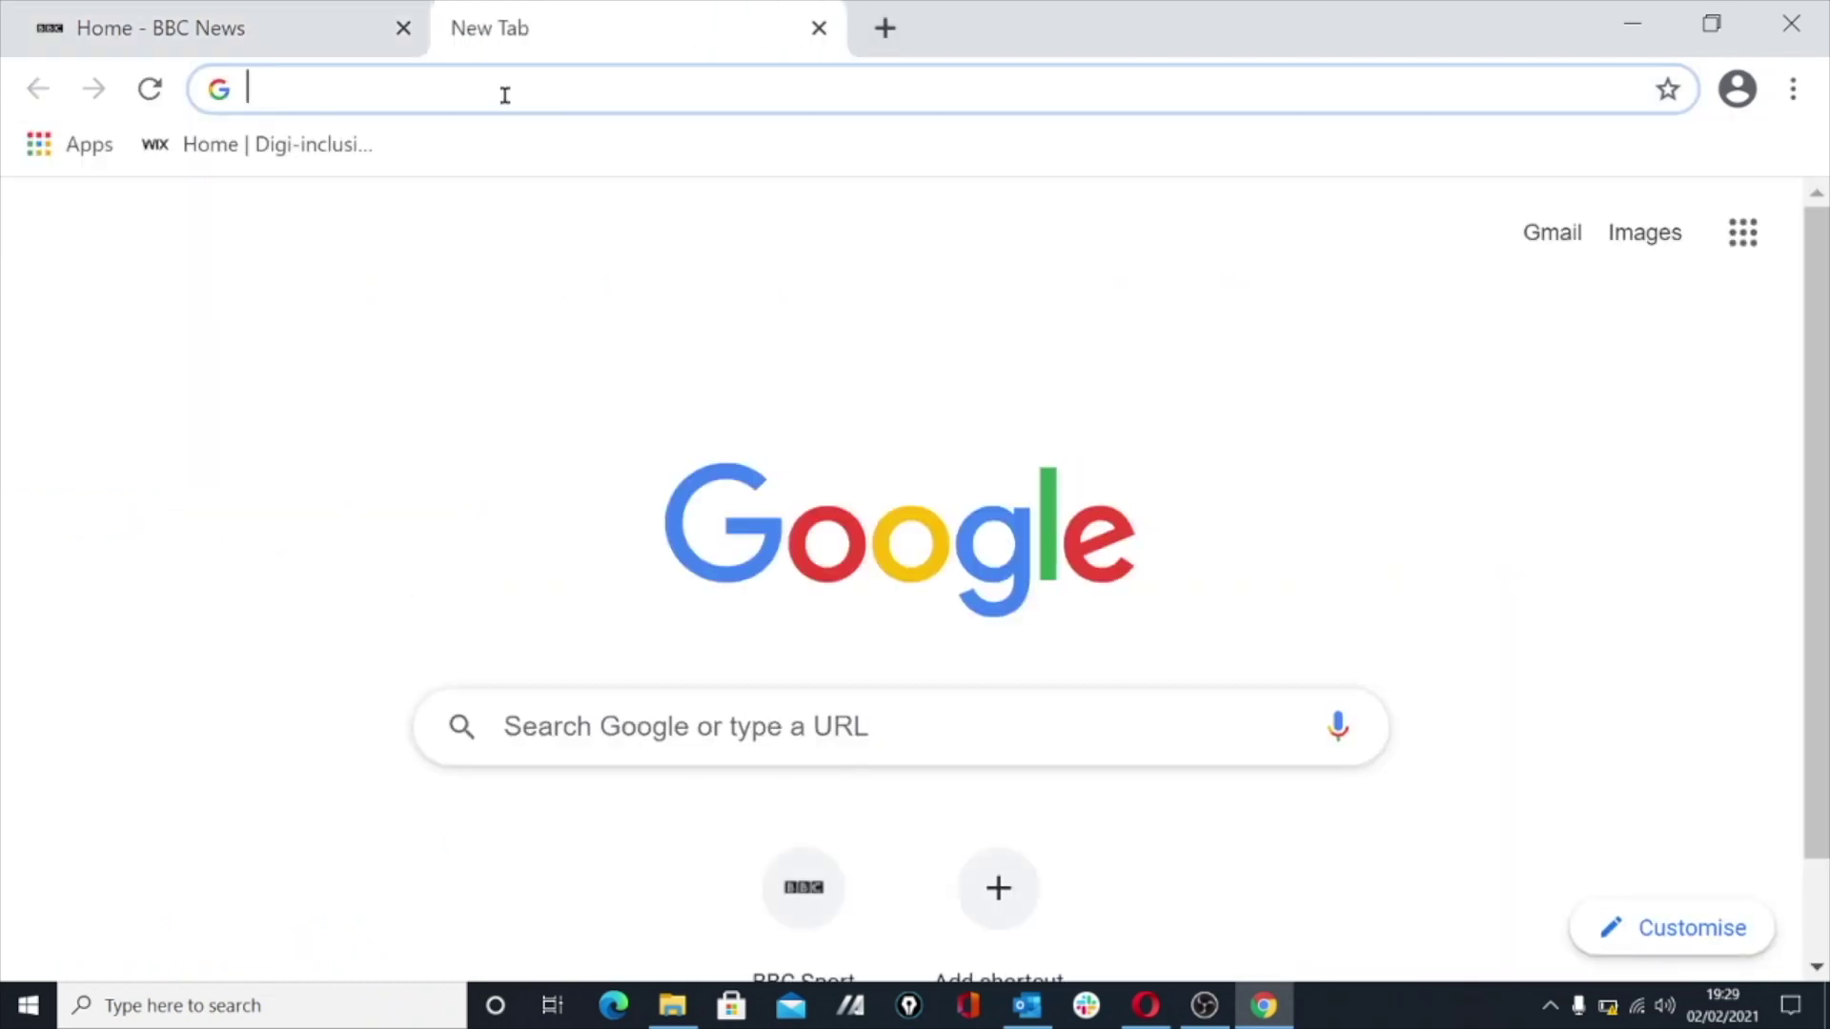
pyautogui.write('argos')
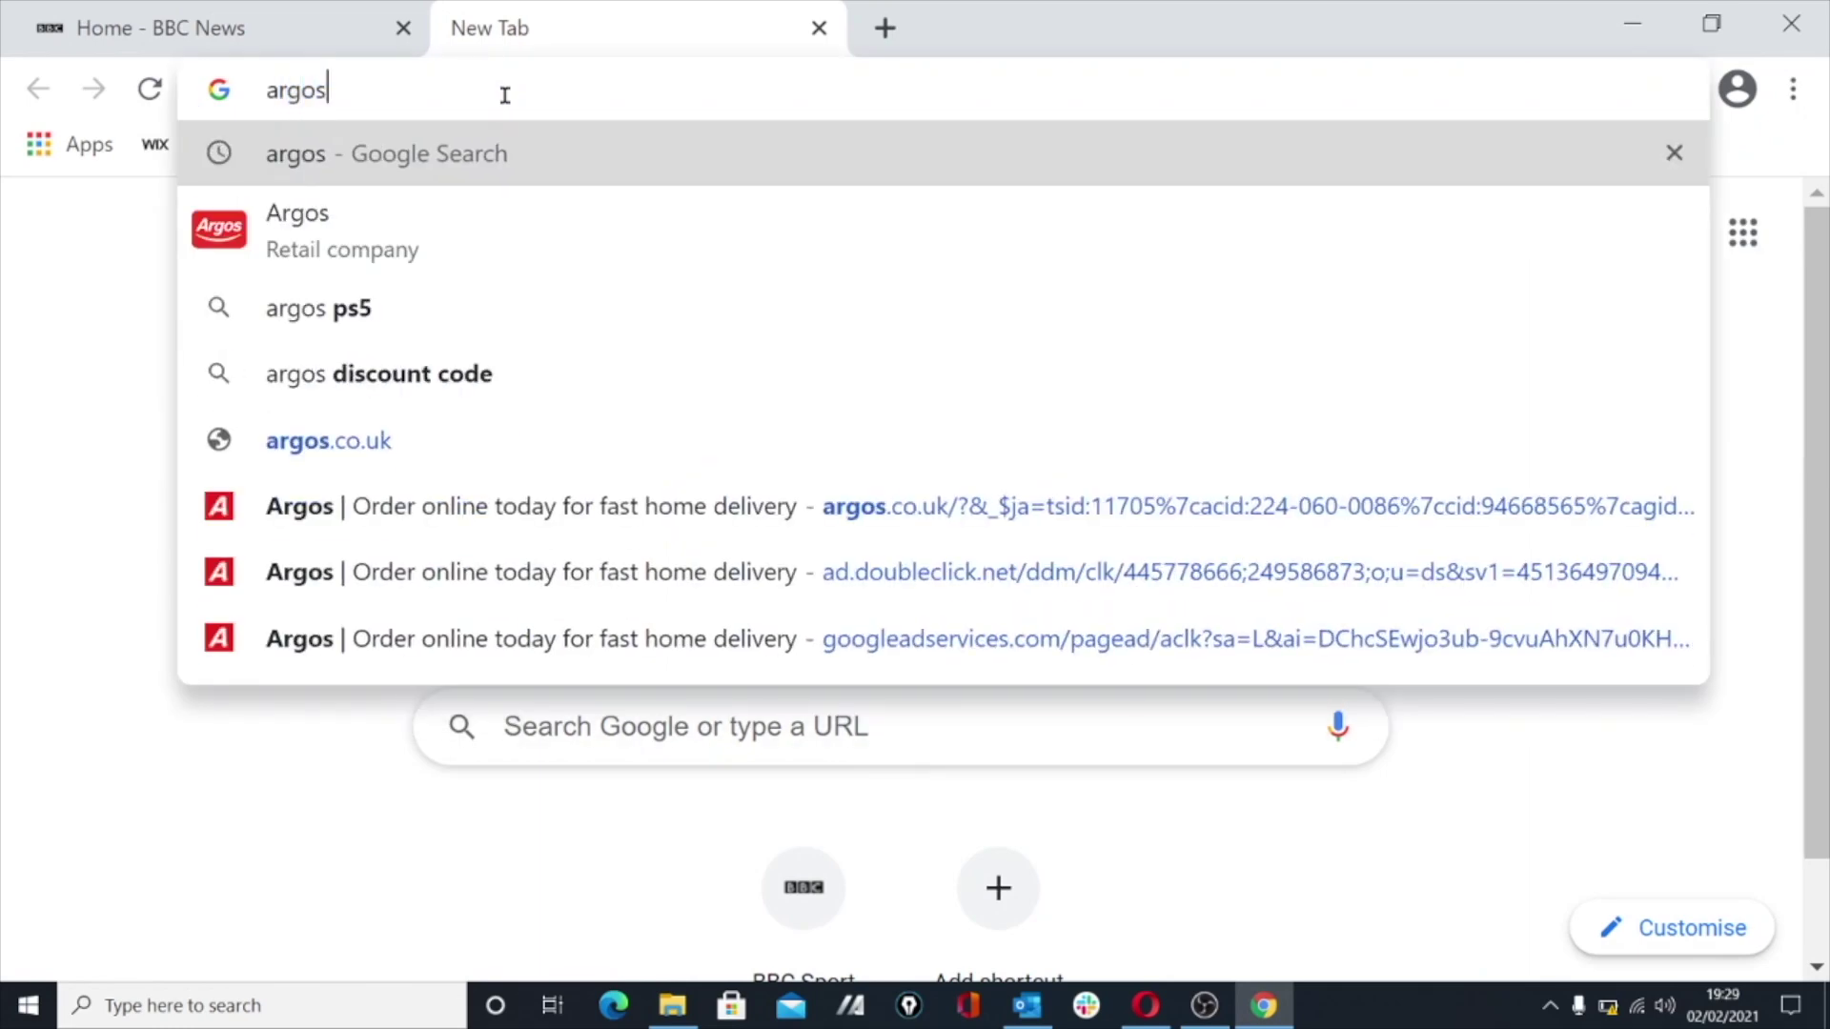
pyautogui.press('Return')
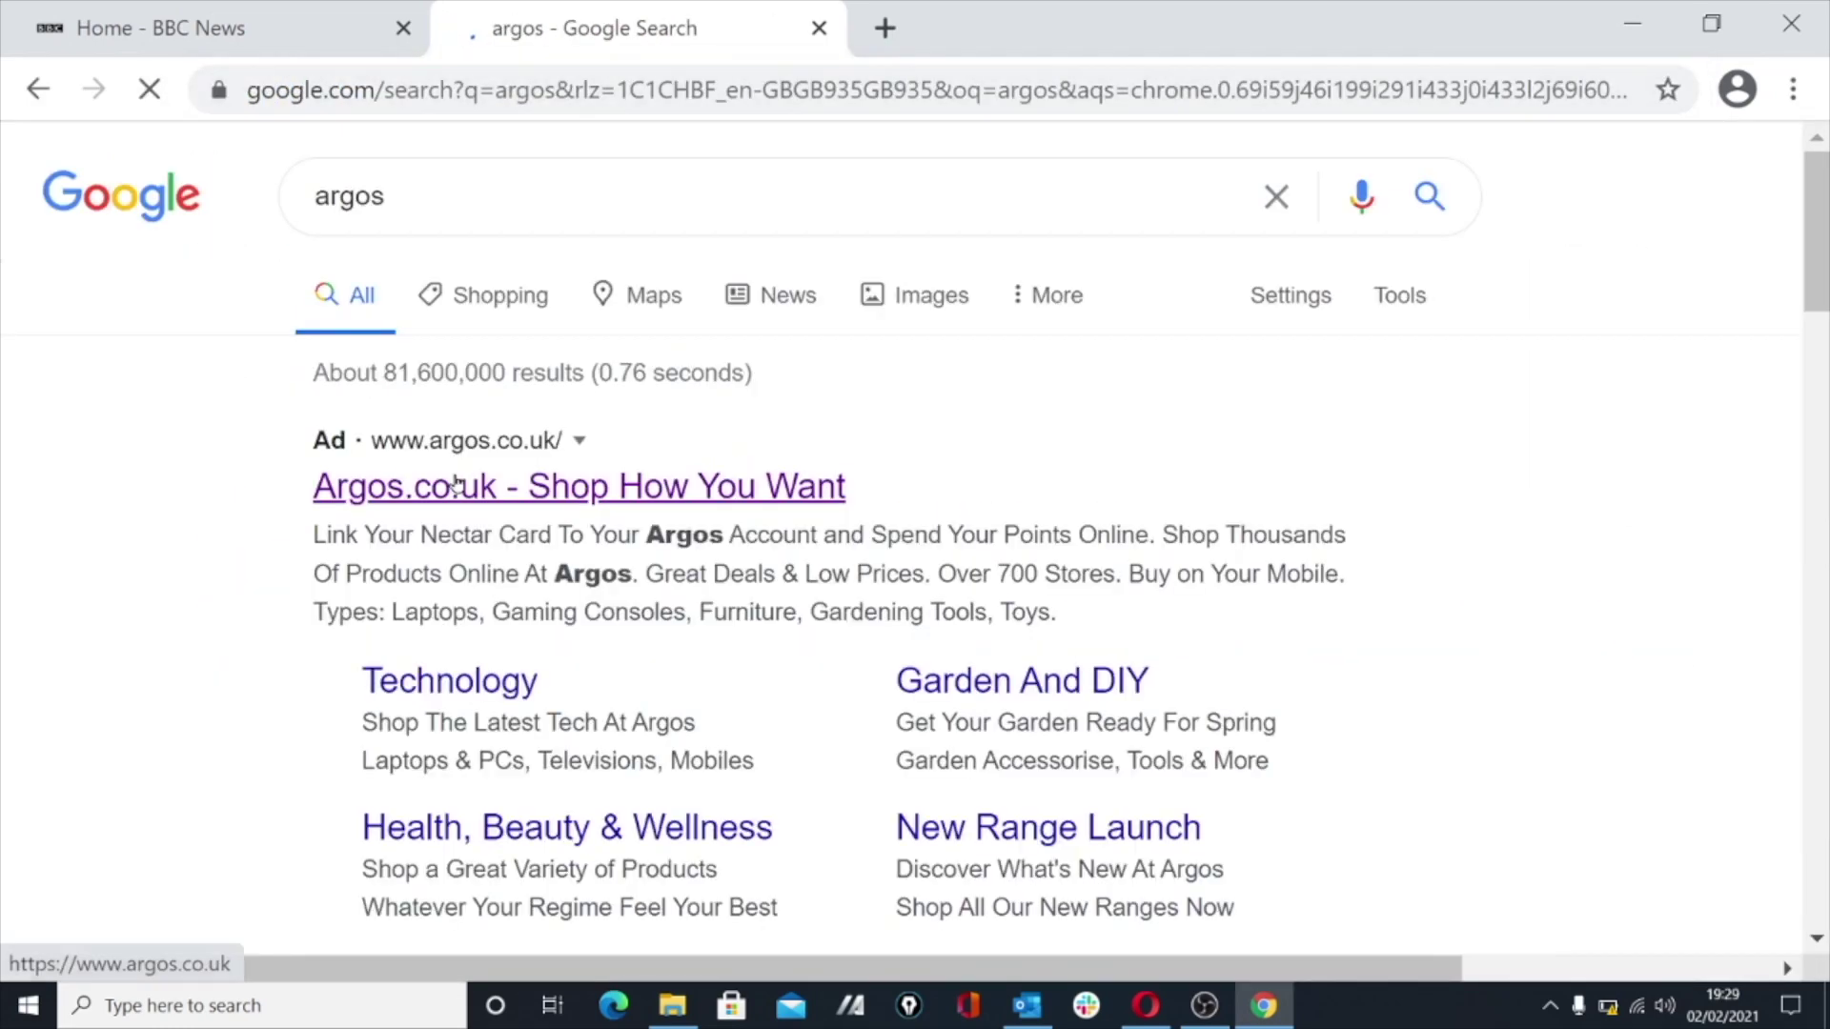
pyautogui.click(459, 482)
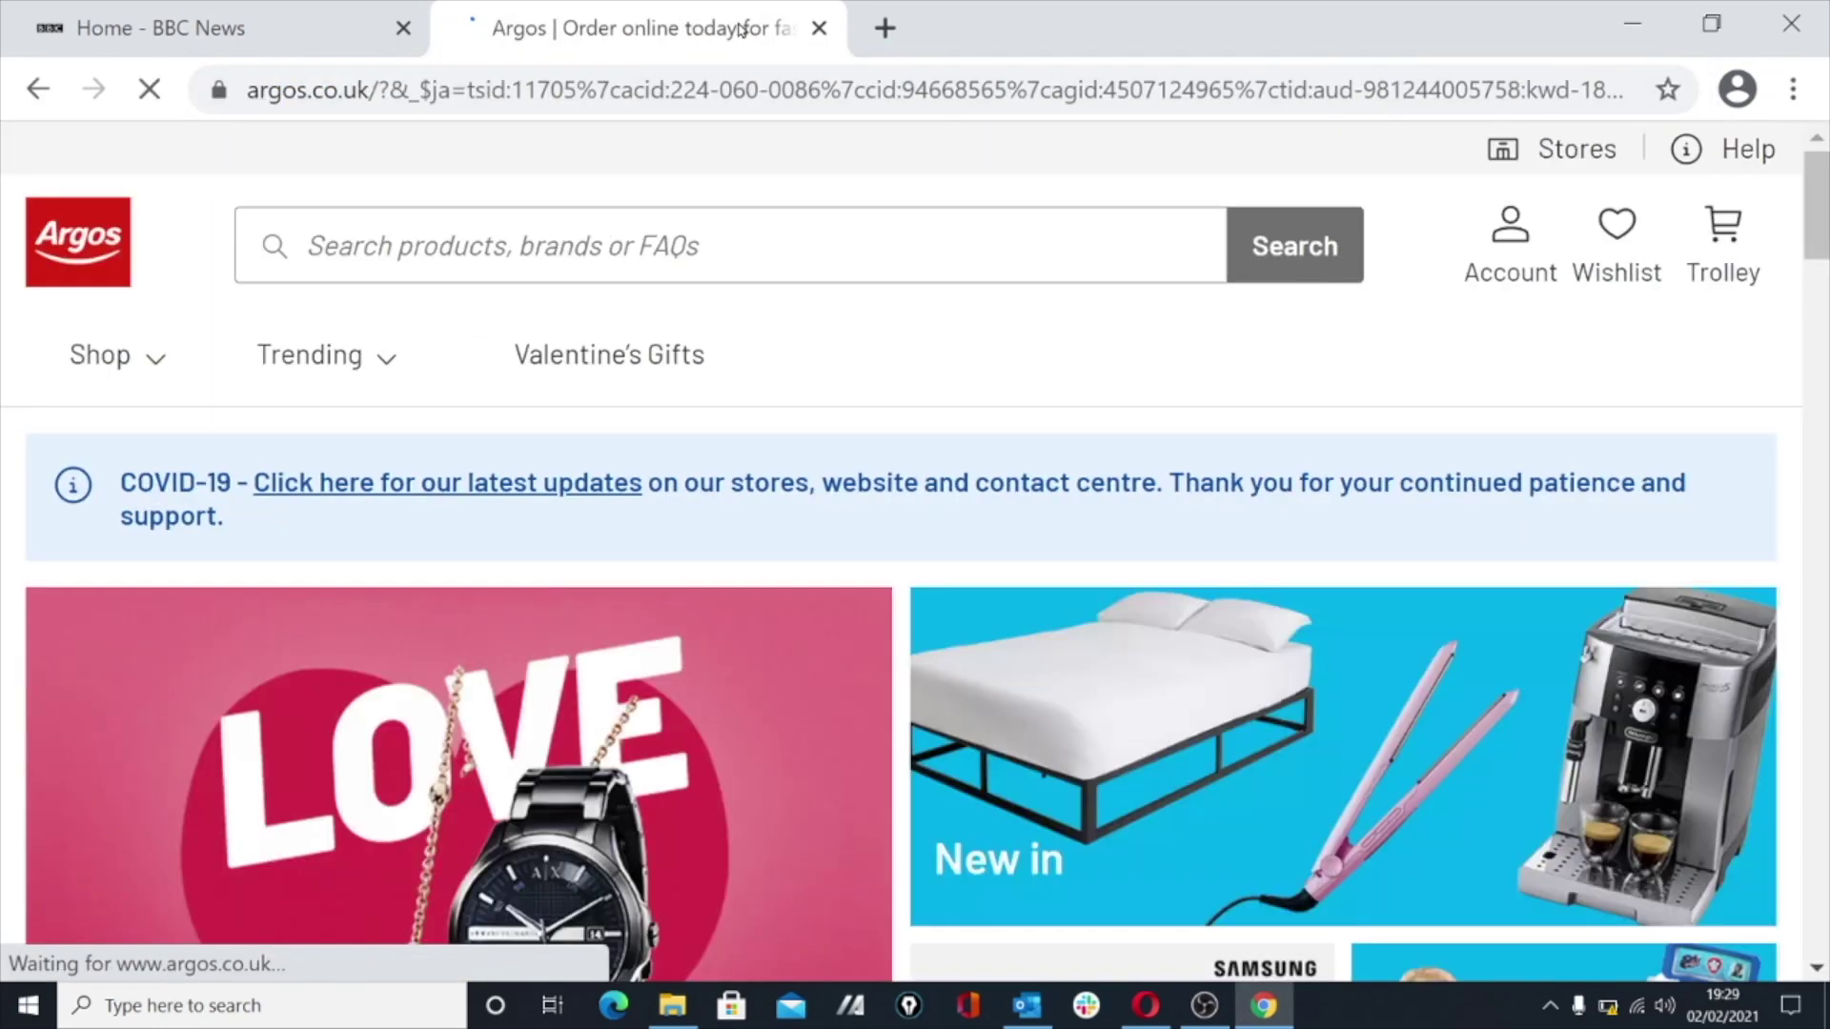
pyautogui.click(888, 29)
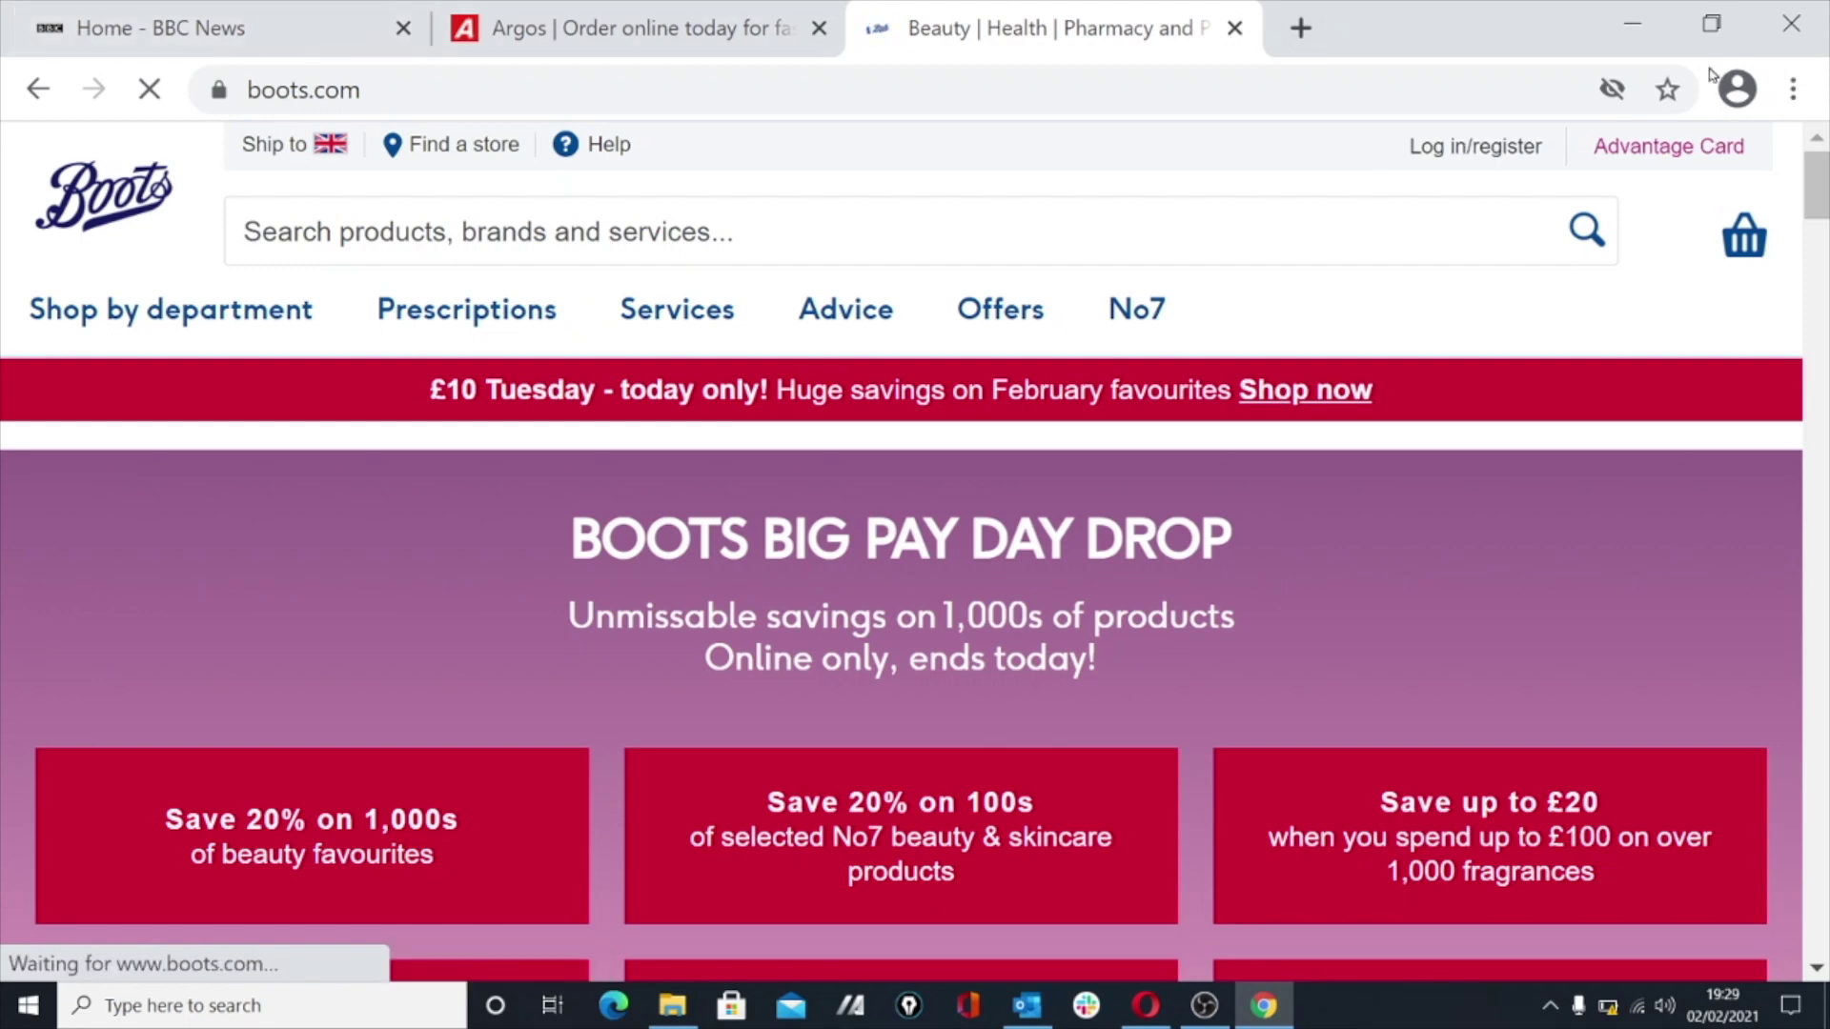
pyautogui.click(1712, 24)
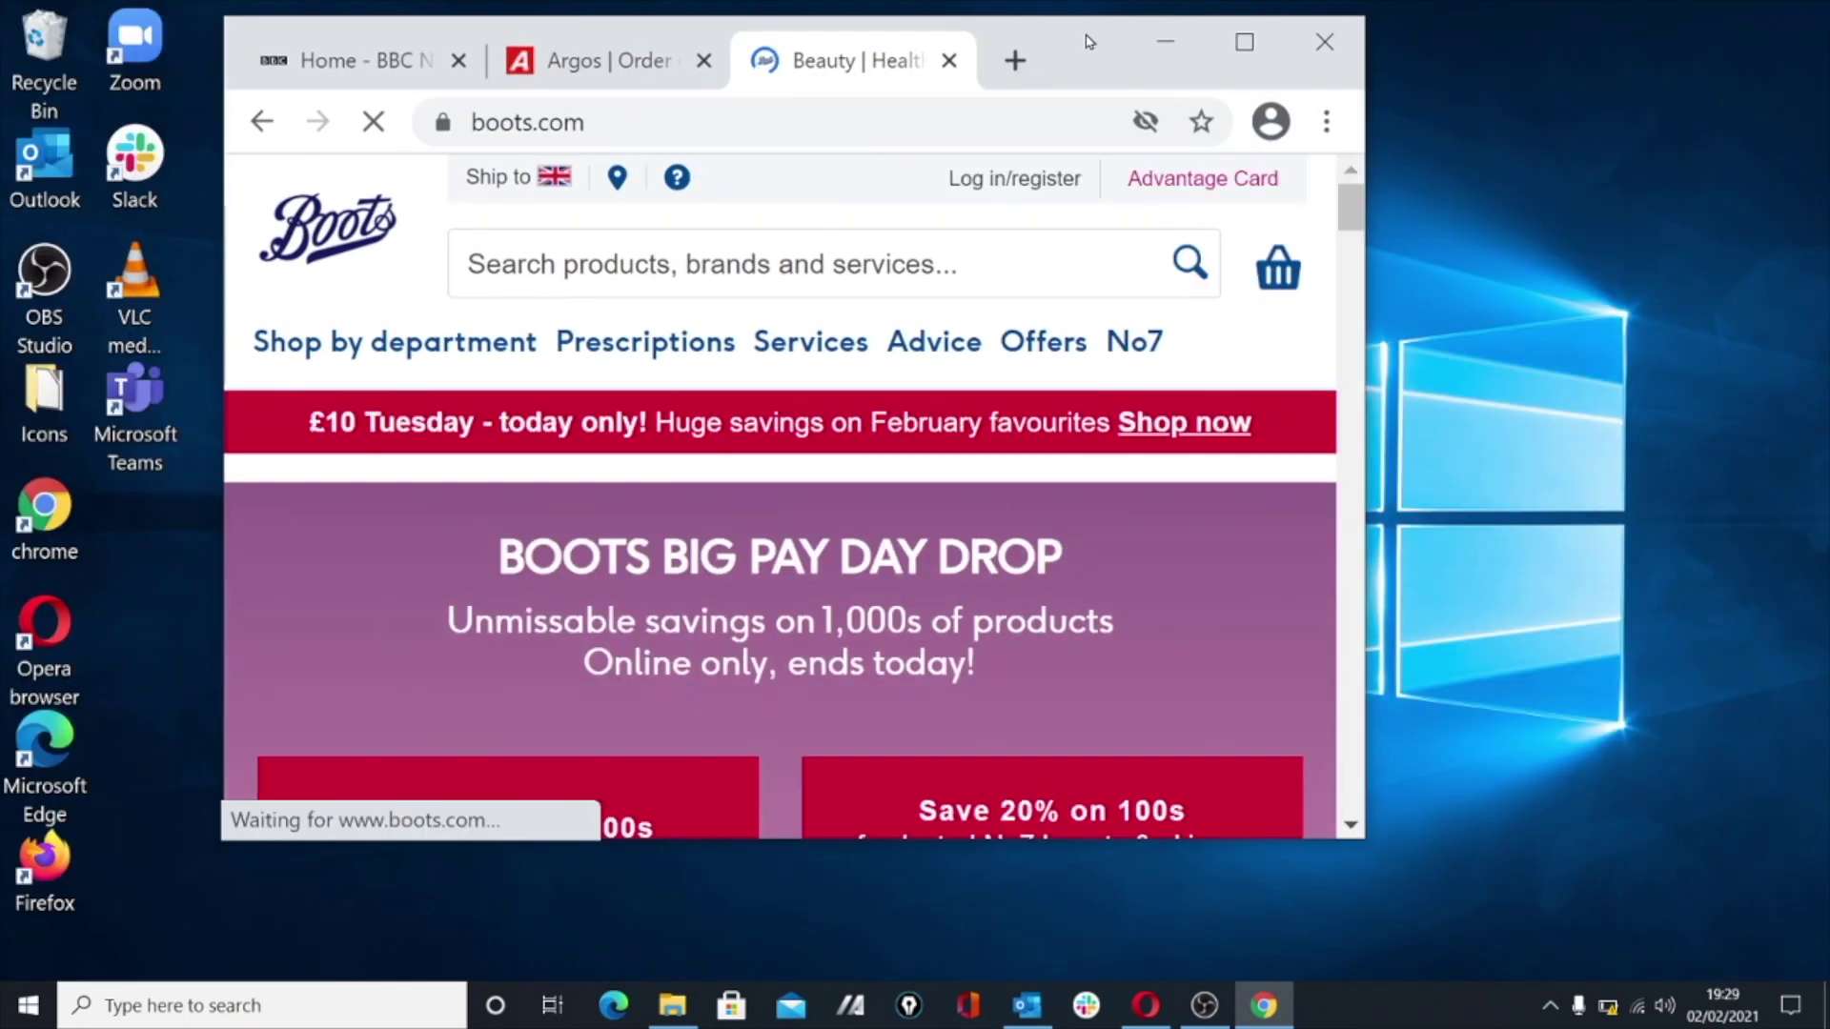
pyautogui.moveTo(972, 65); pyautogui.dragTo(1046, 56)
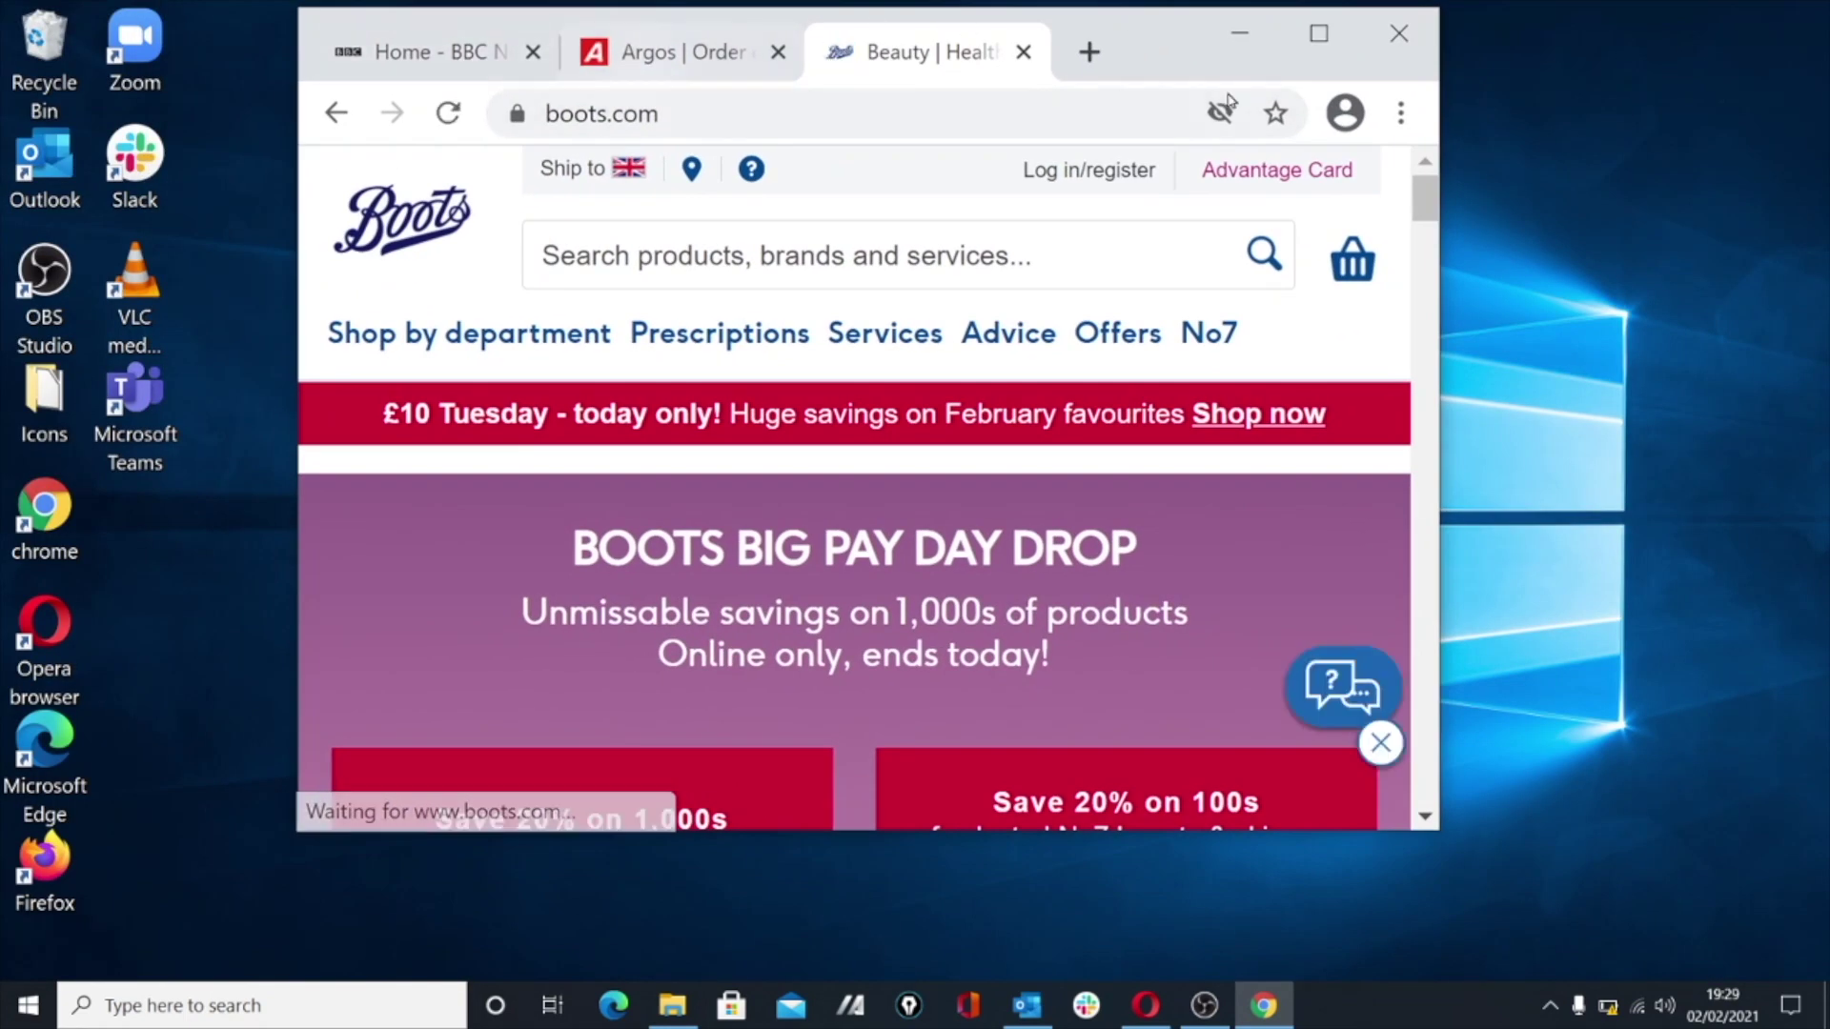
pyautogui.click(1318, 34)
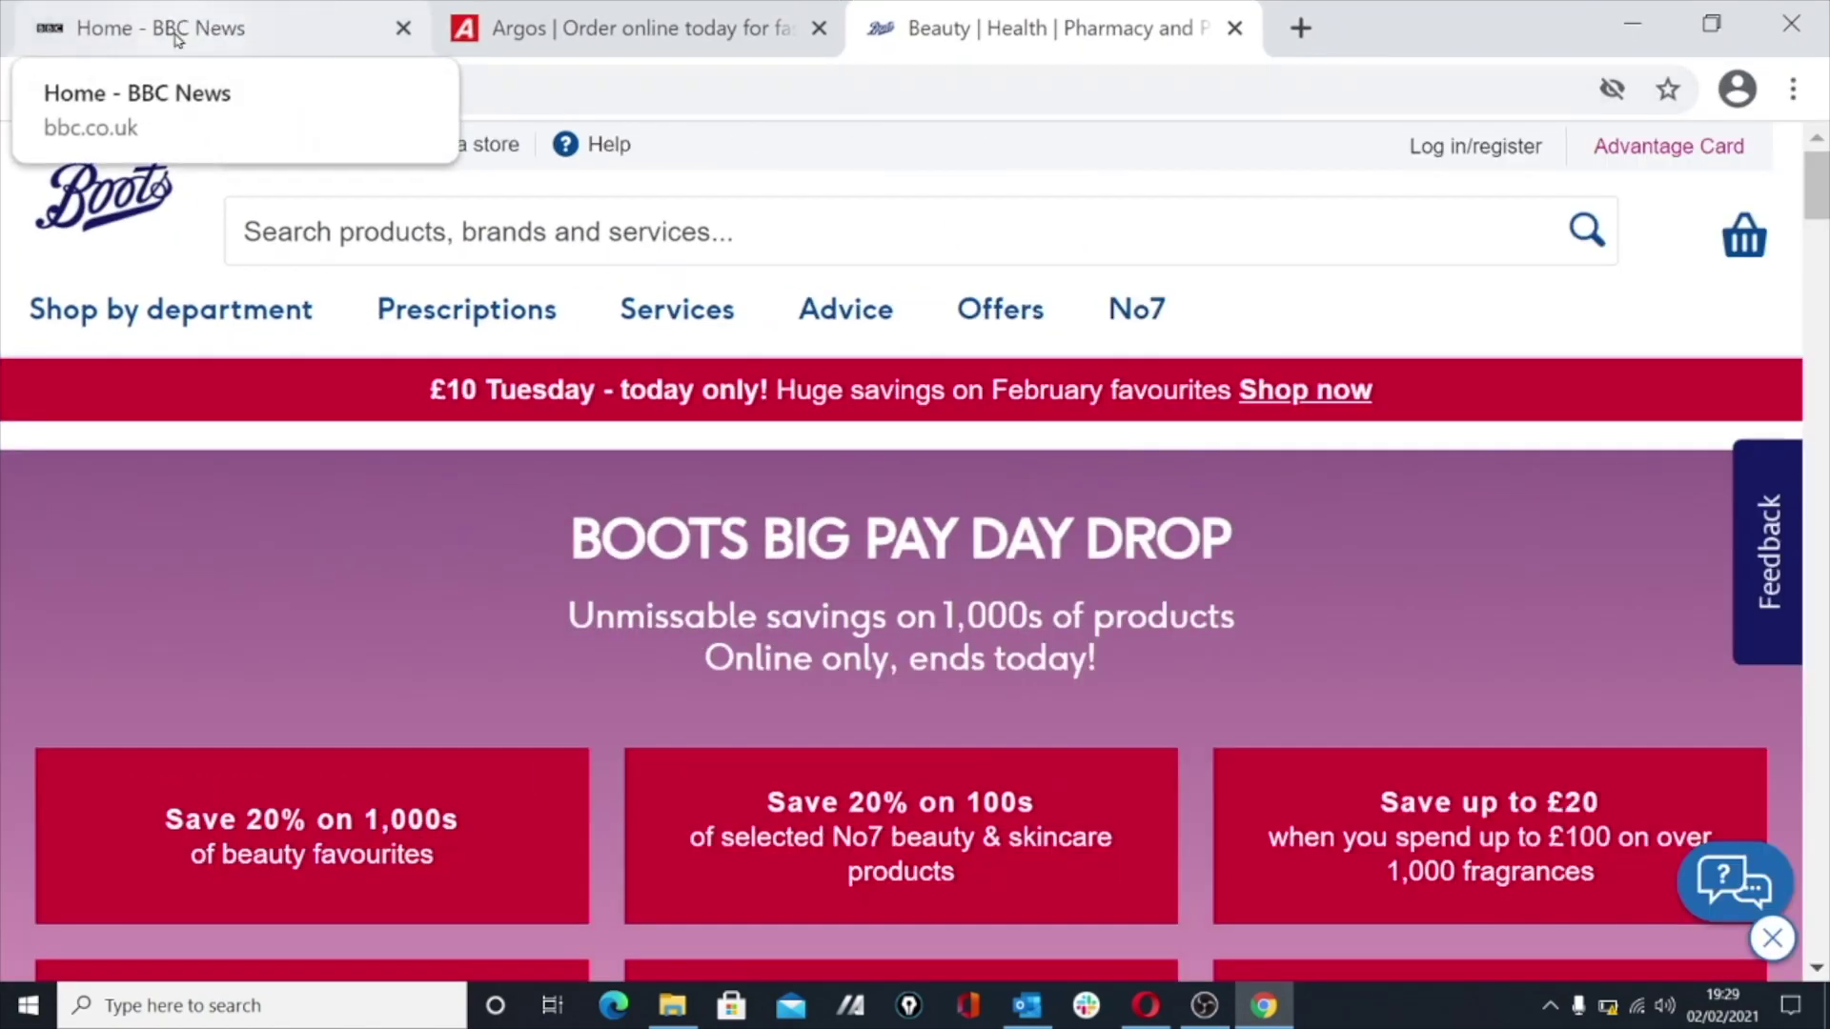
pyautogui.click(216, 37)
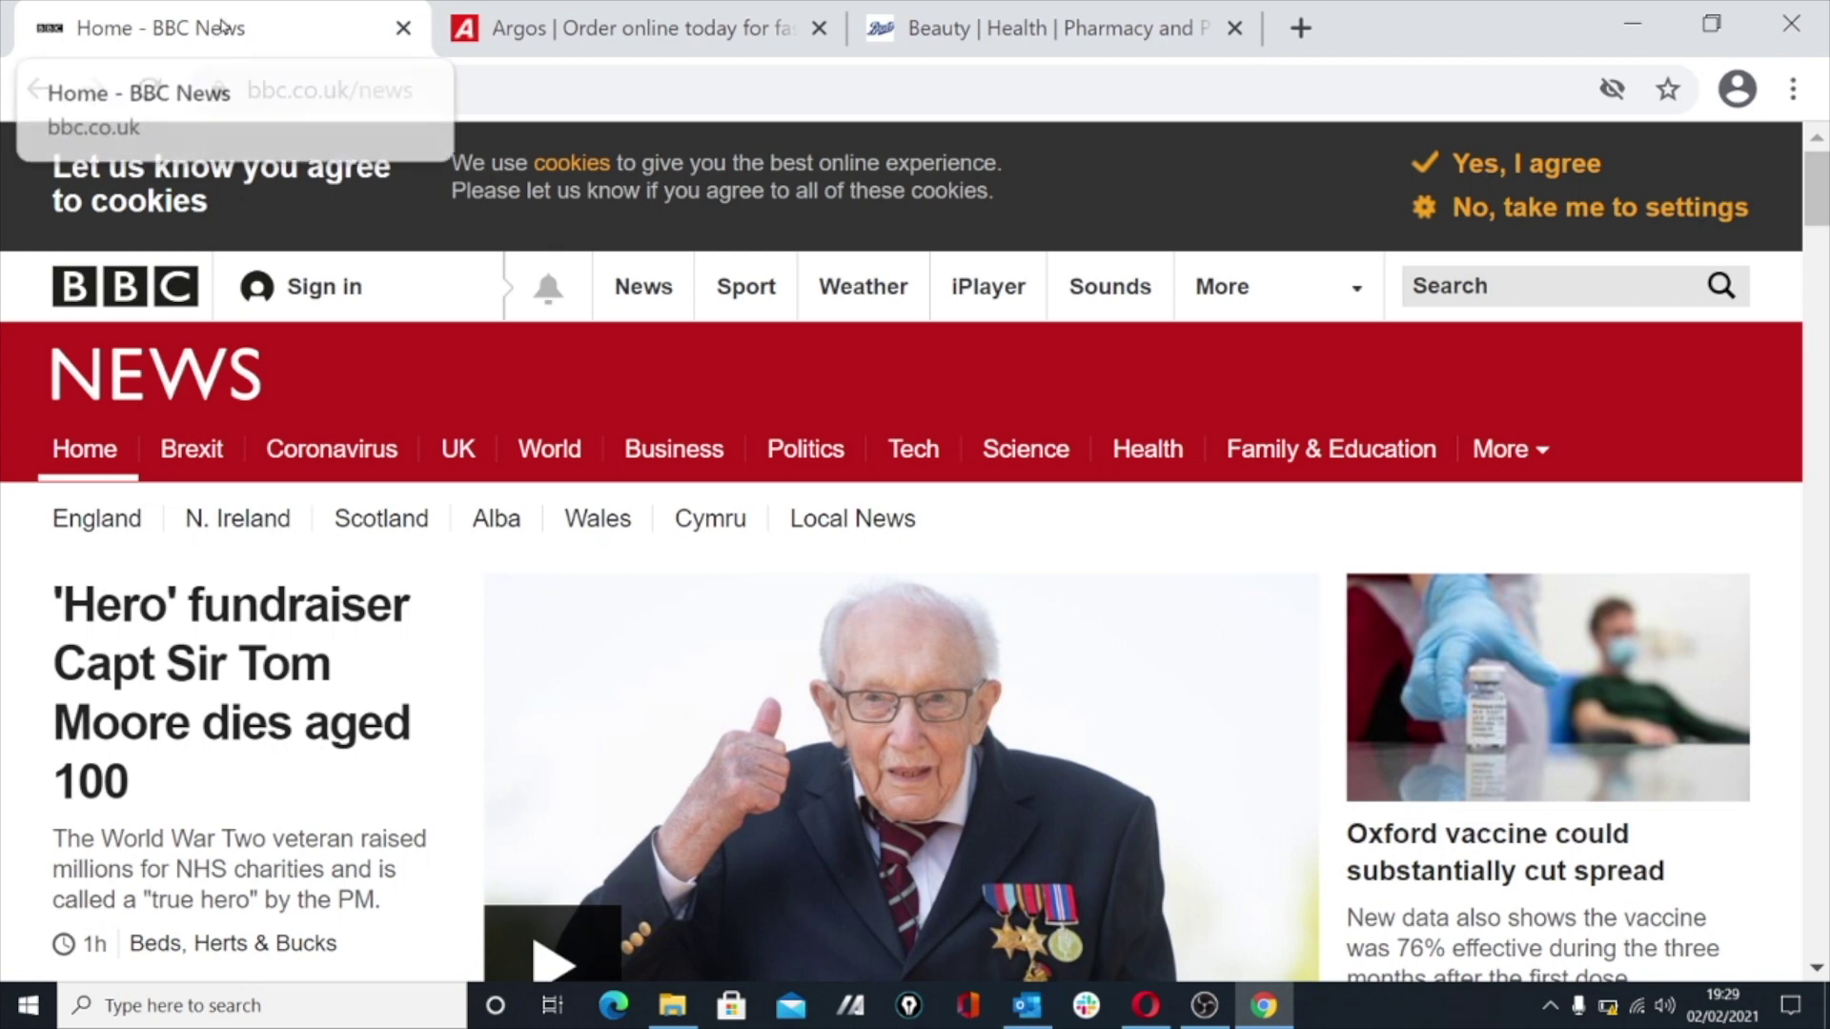
pyautogui.click(569, 32)
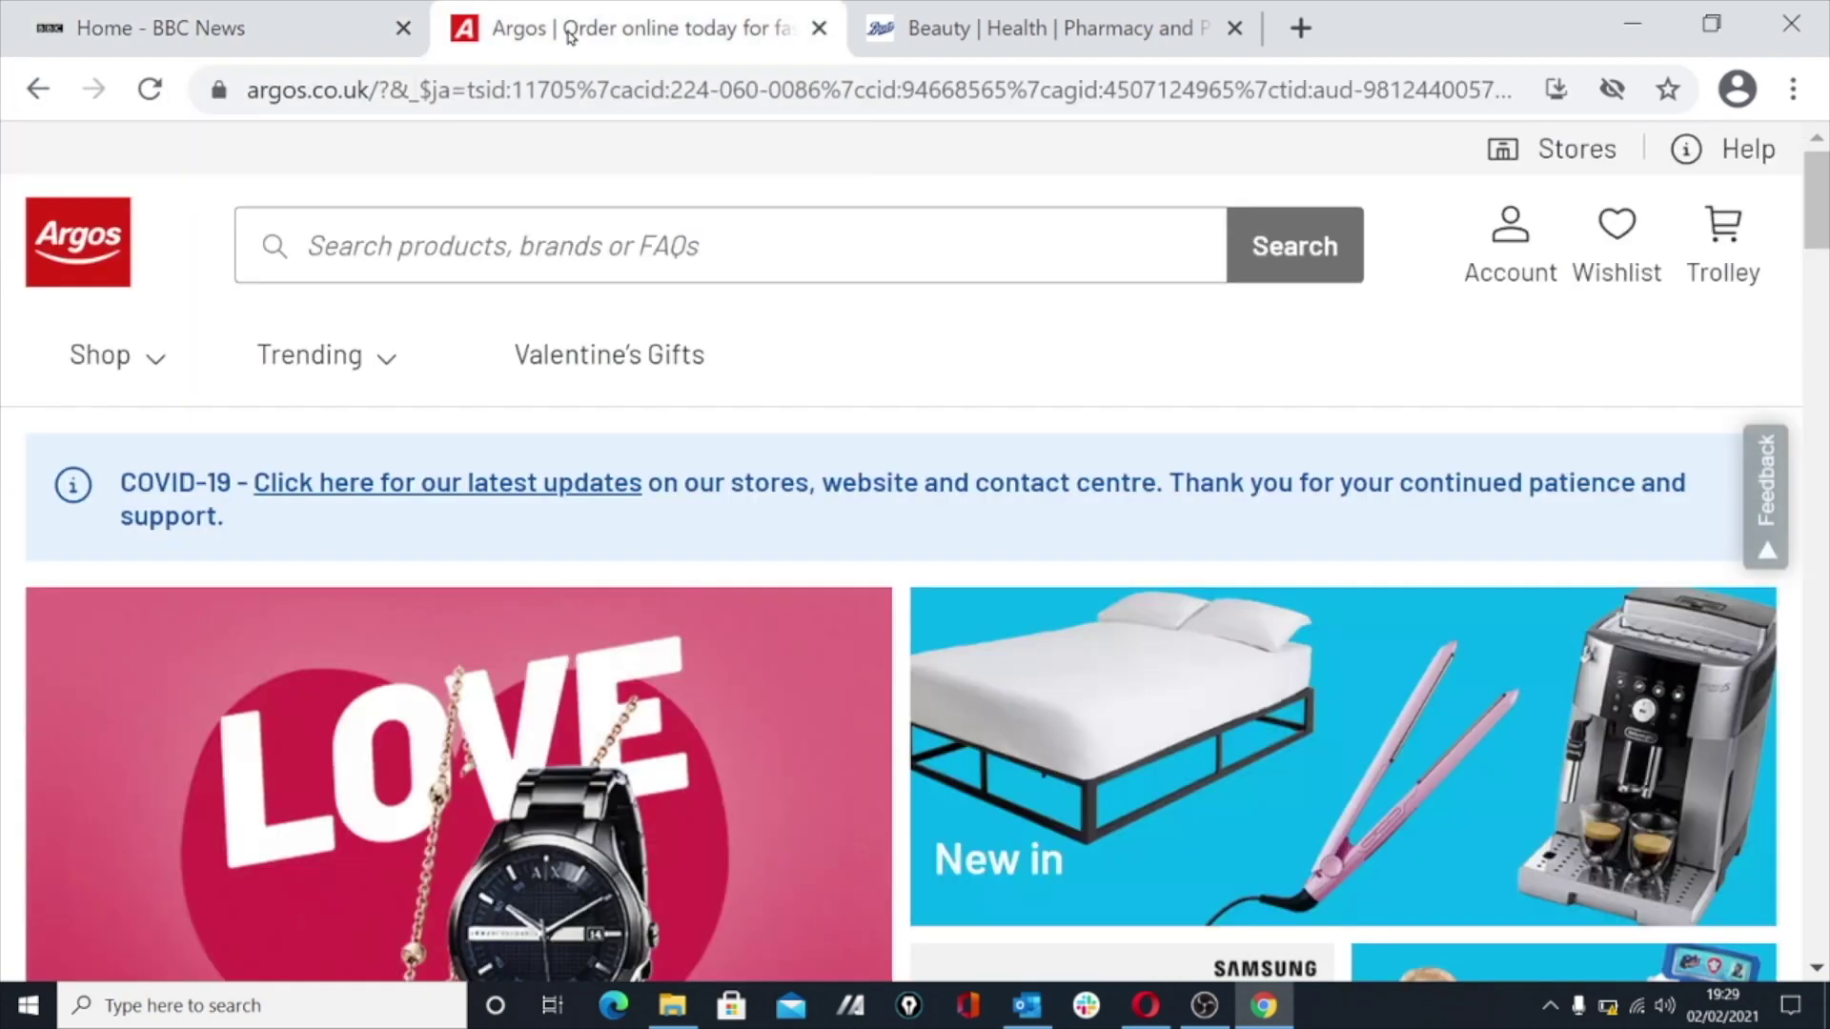
pyautogui.click(1059, 31)
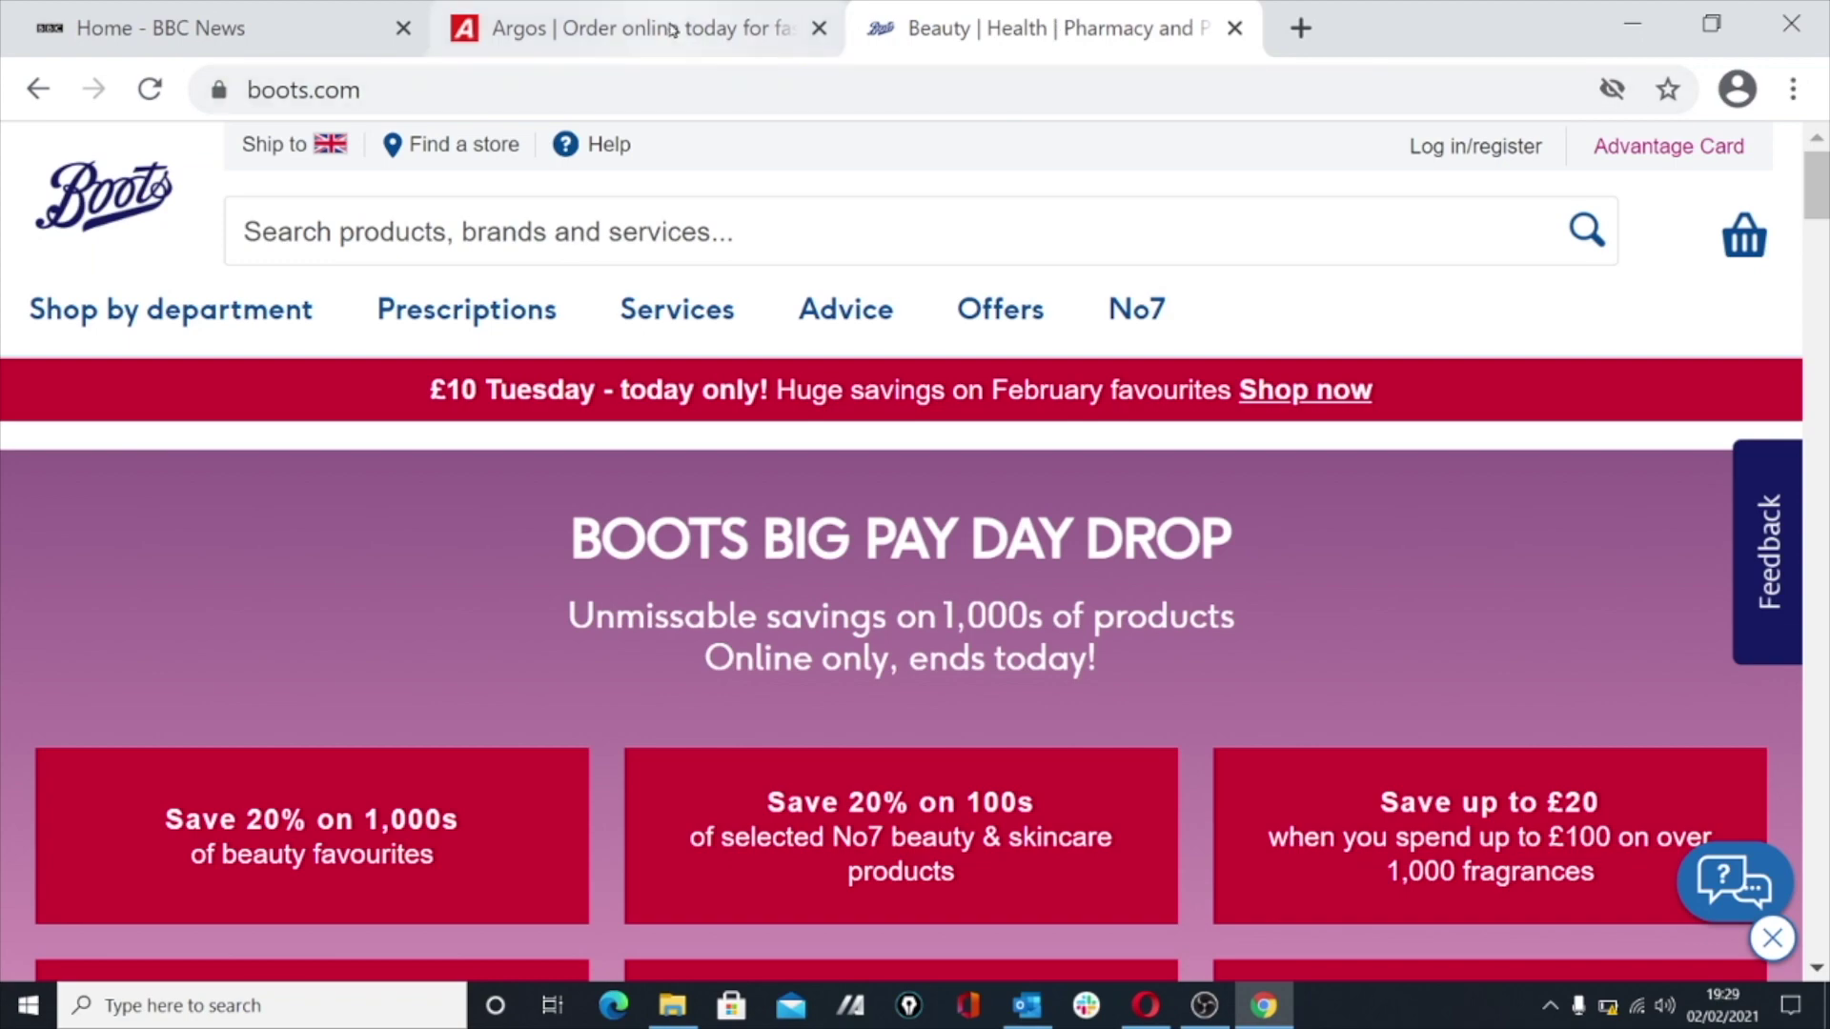
pyautogui.click(572, 29)
pyautogui.click(219, 29)
pyautogui.click(572, 28)
pyautogui.click(1065, 38)
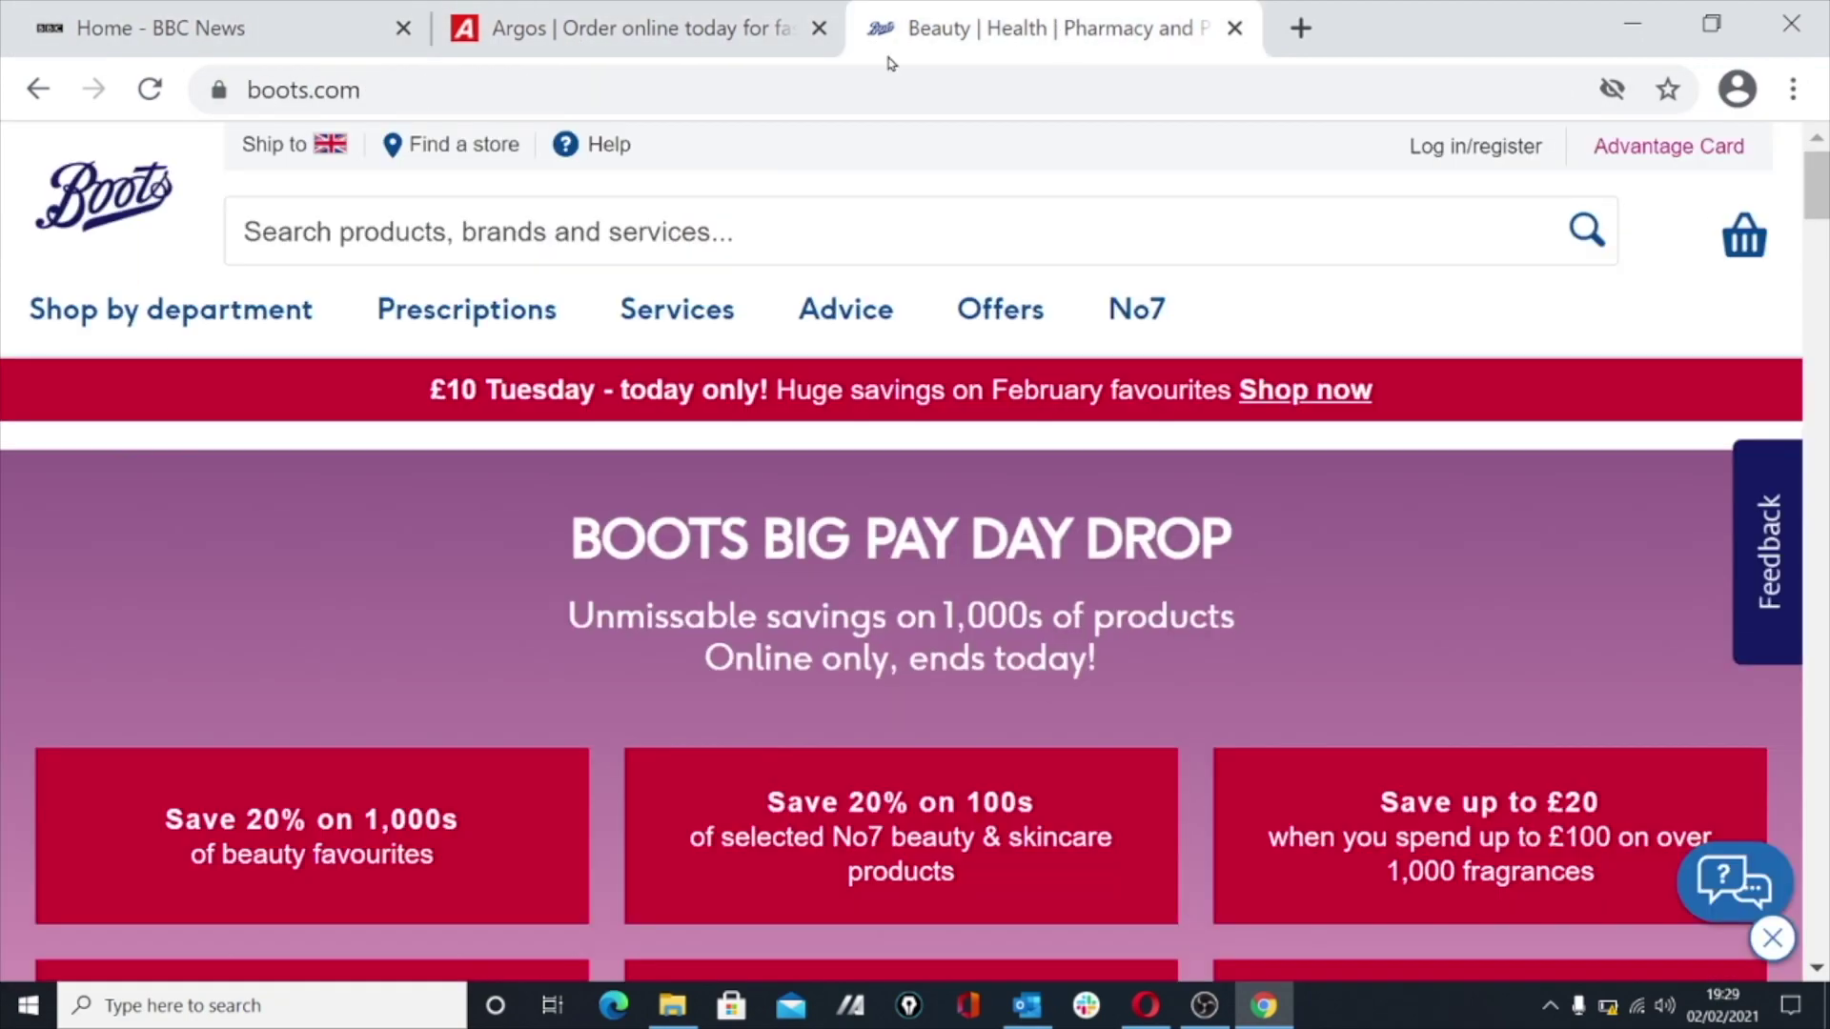
pyautogui.click(633, 33)
pyautogui.click(949, 26)
pyautogui.click(1302, 28)
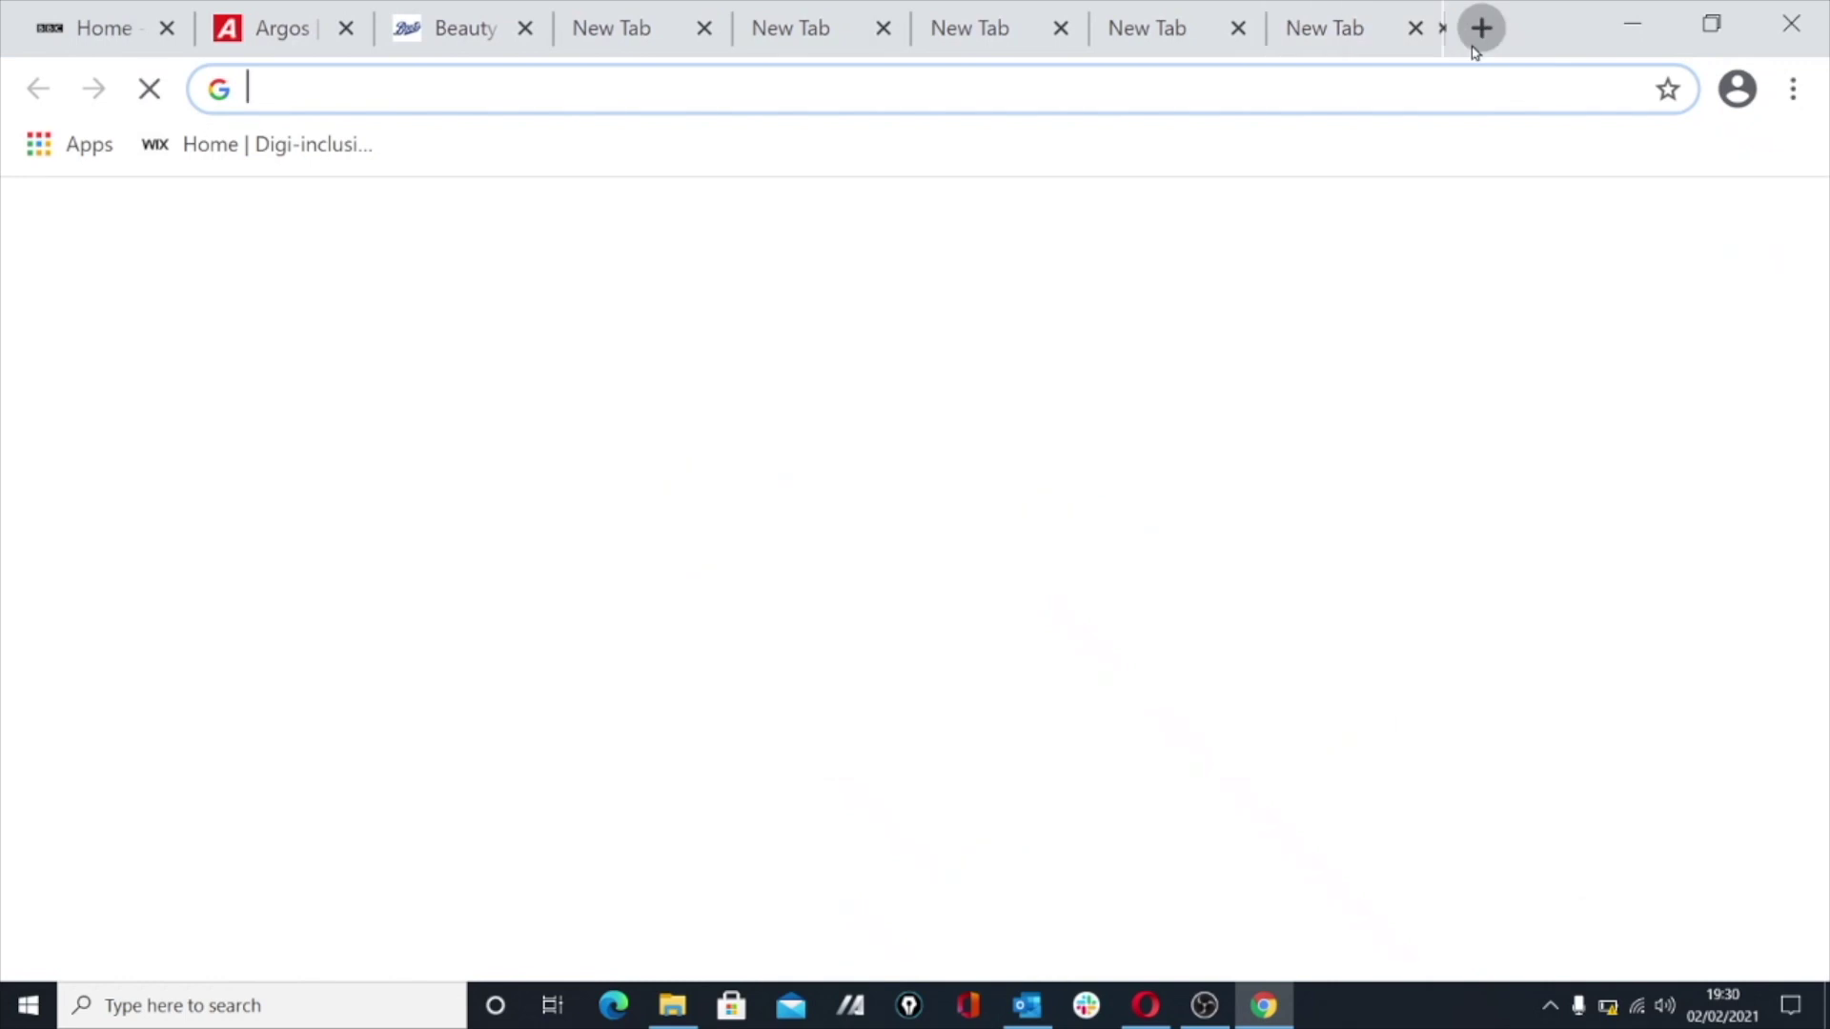
# Open more new tabs in Chrome, then close four of the blank tabs
pyautogui.click(1479, 31)
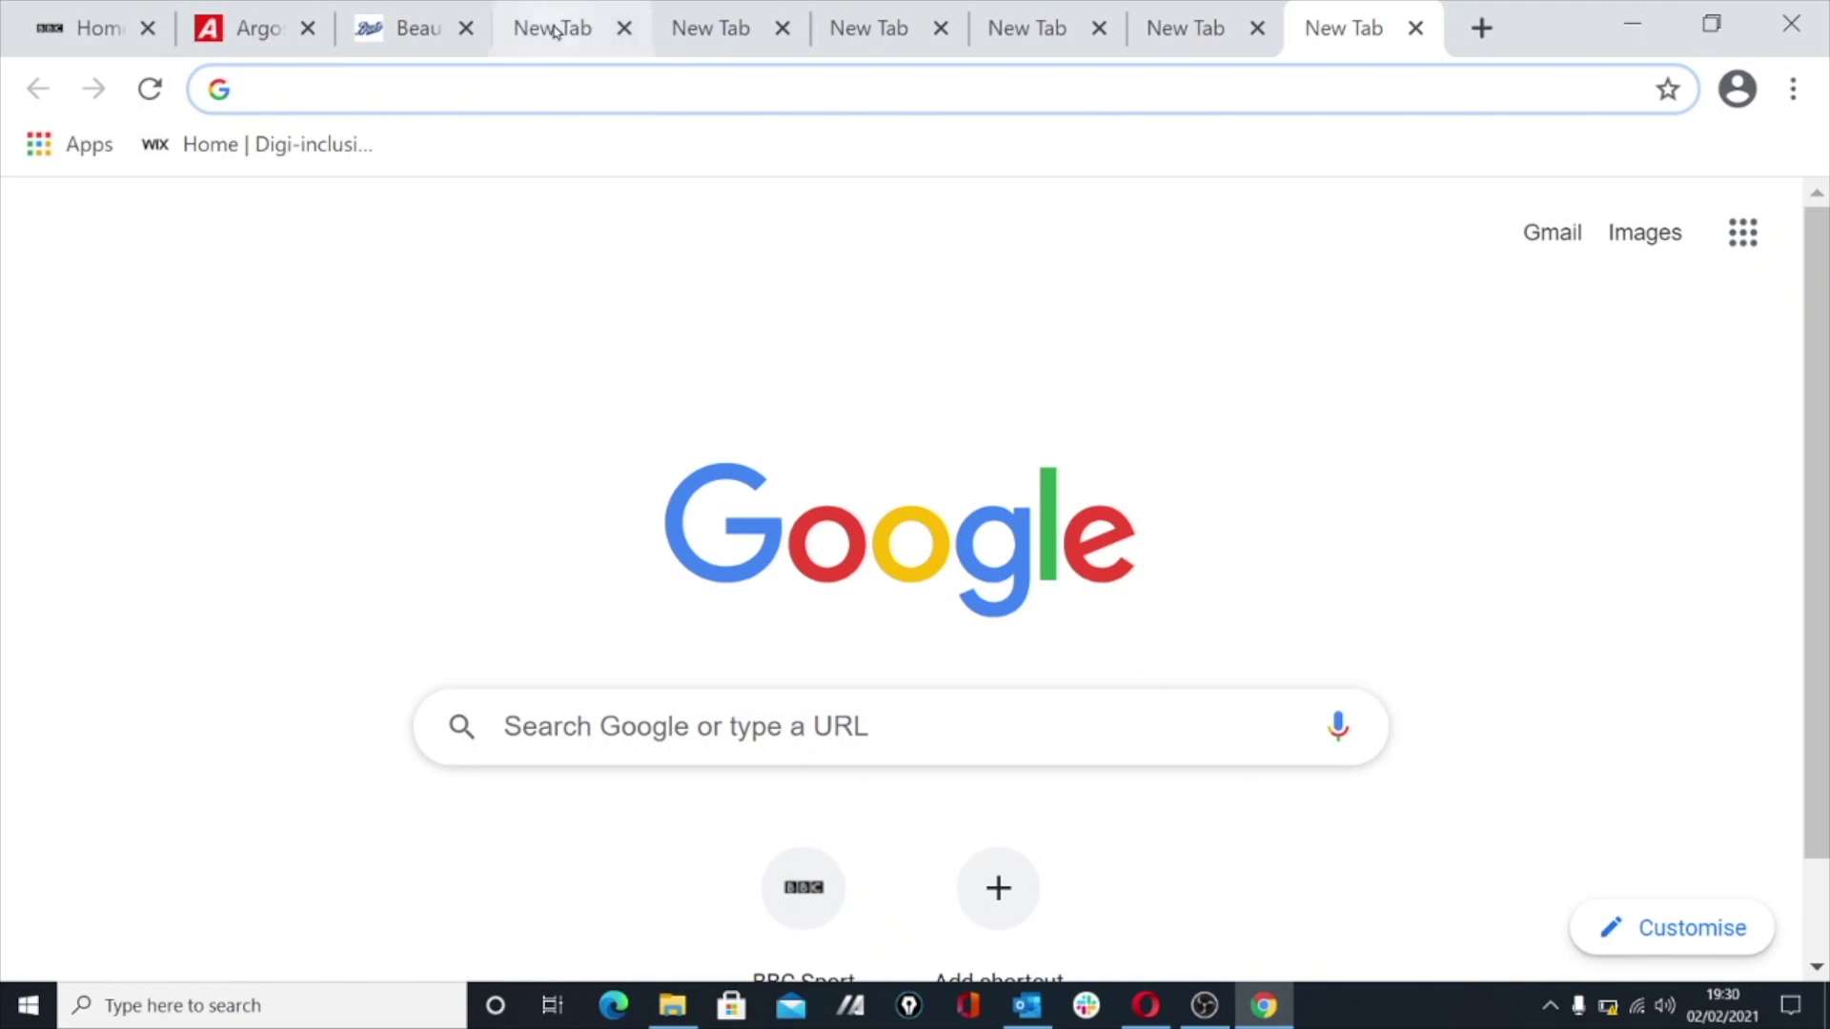
pyautogui.click(623, 30)
pyautogui.click(623, 30)
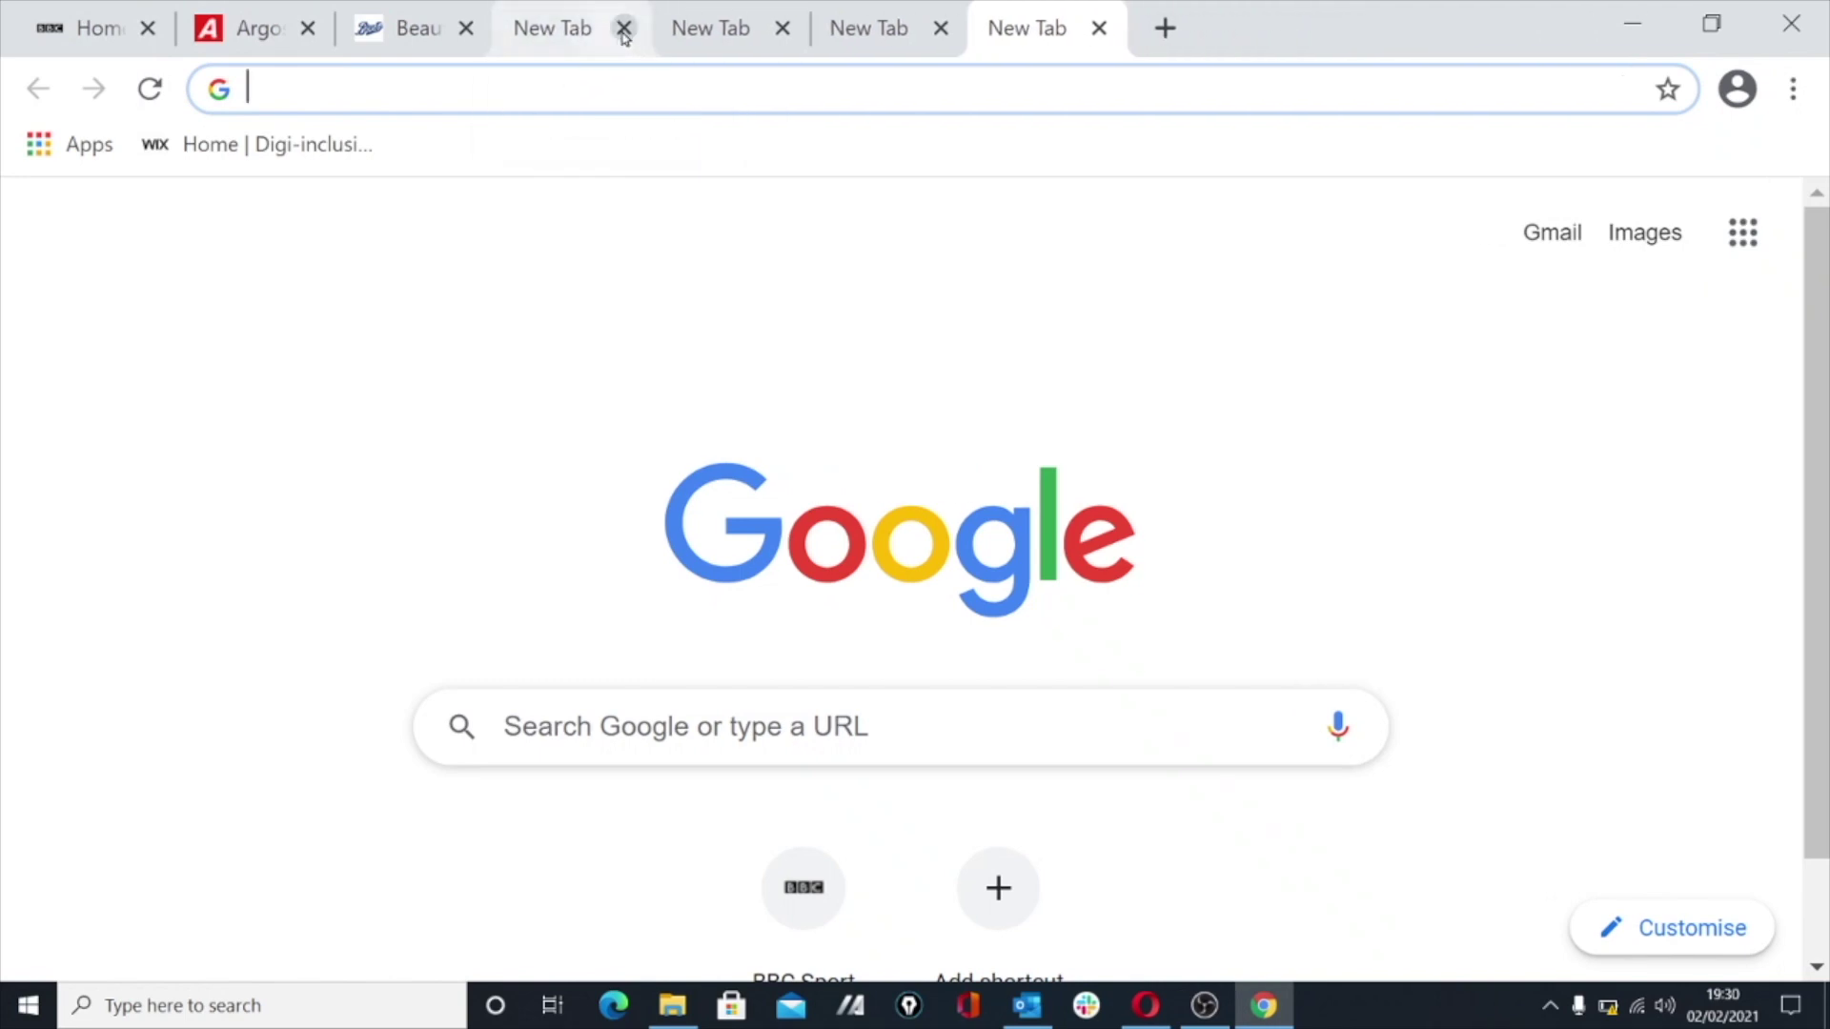
pyautogui.click(623, 31)
pyautogui.click(623, 30)
# Close the Boots, Argos and remaining blank tabs, then restore the window from full screen
pyautogui.click(466, 28)
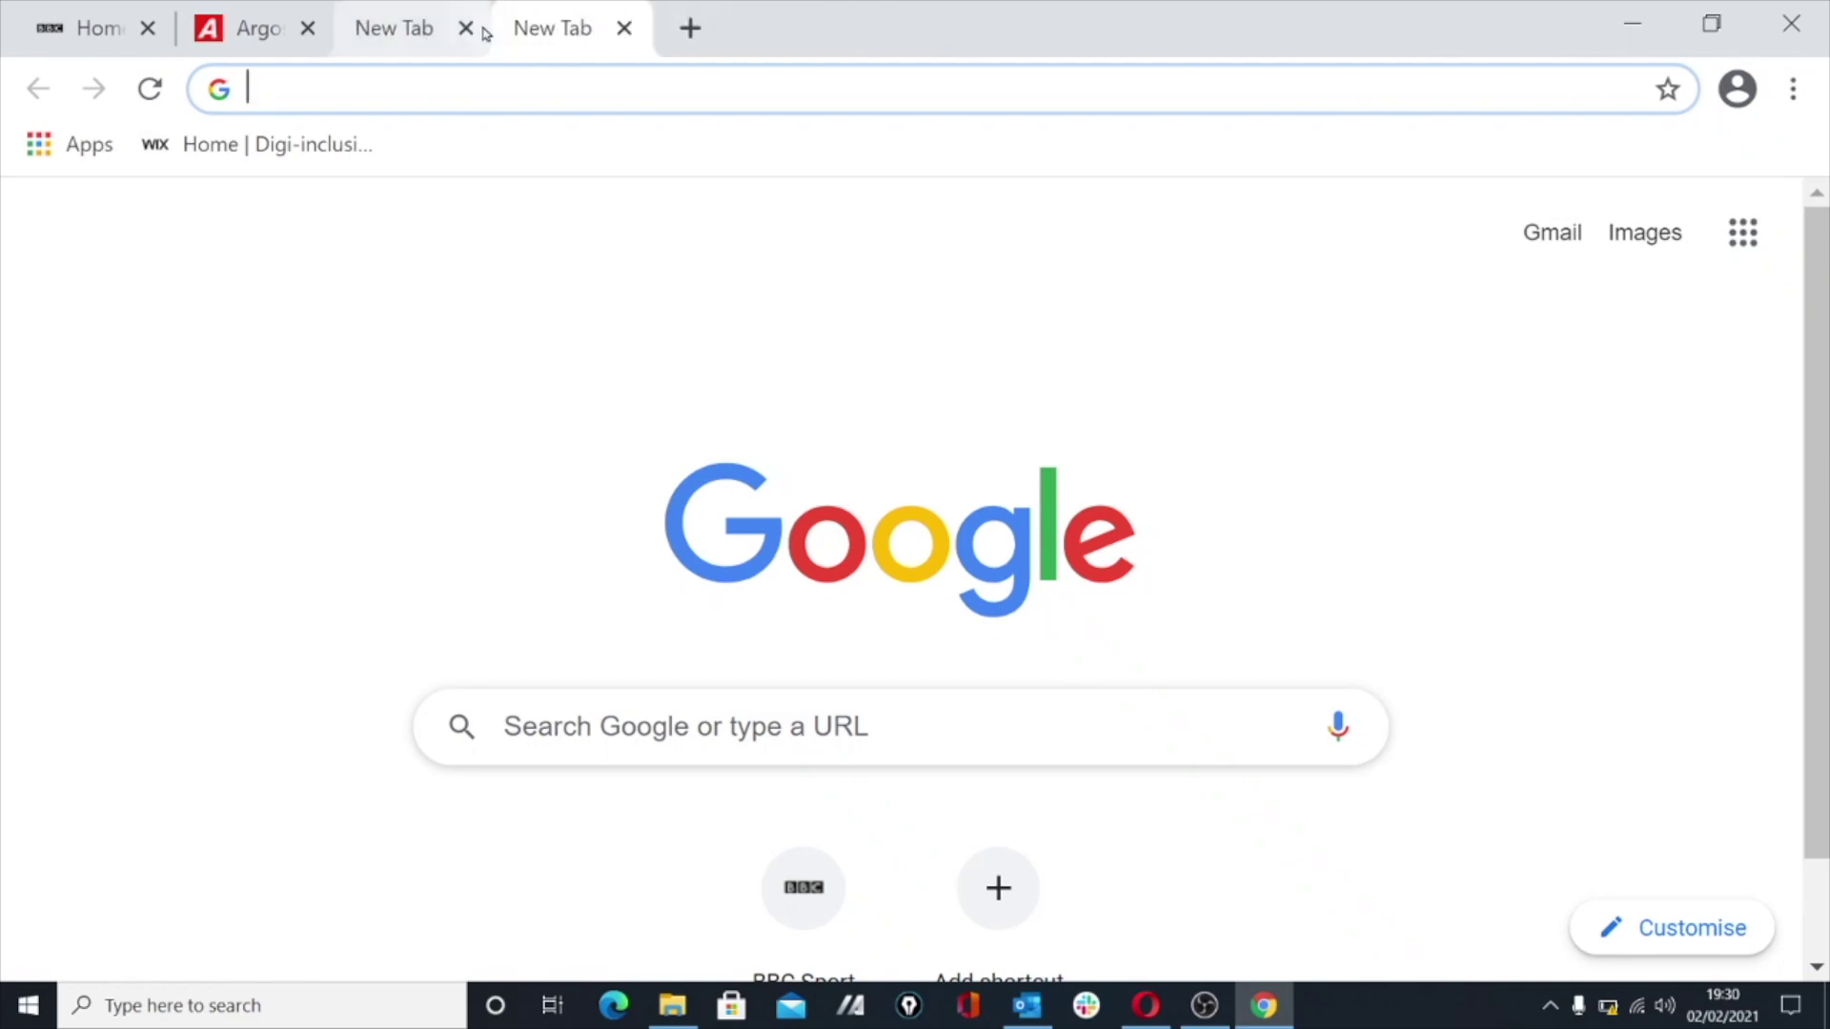
pyautogui.click(467, 29)
pyautogui.click(479, 28)
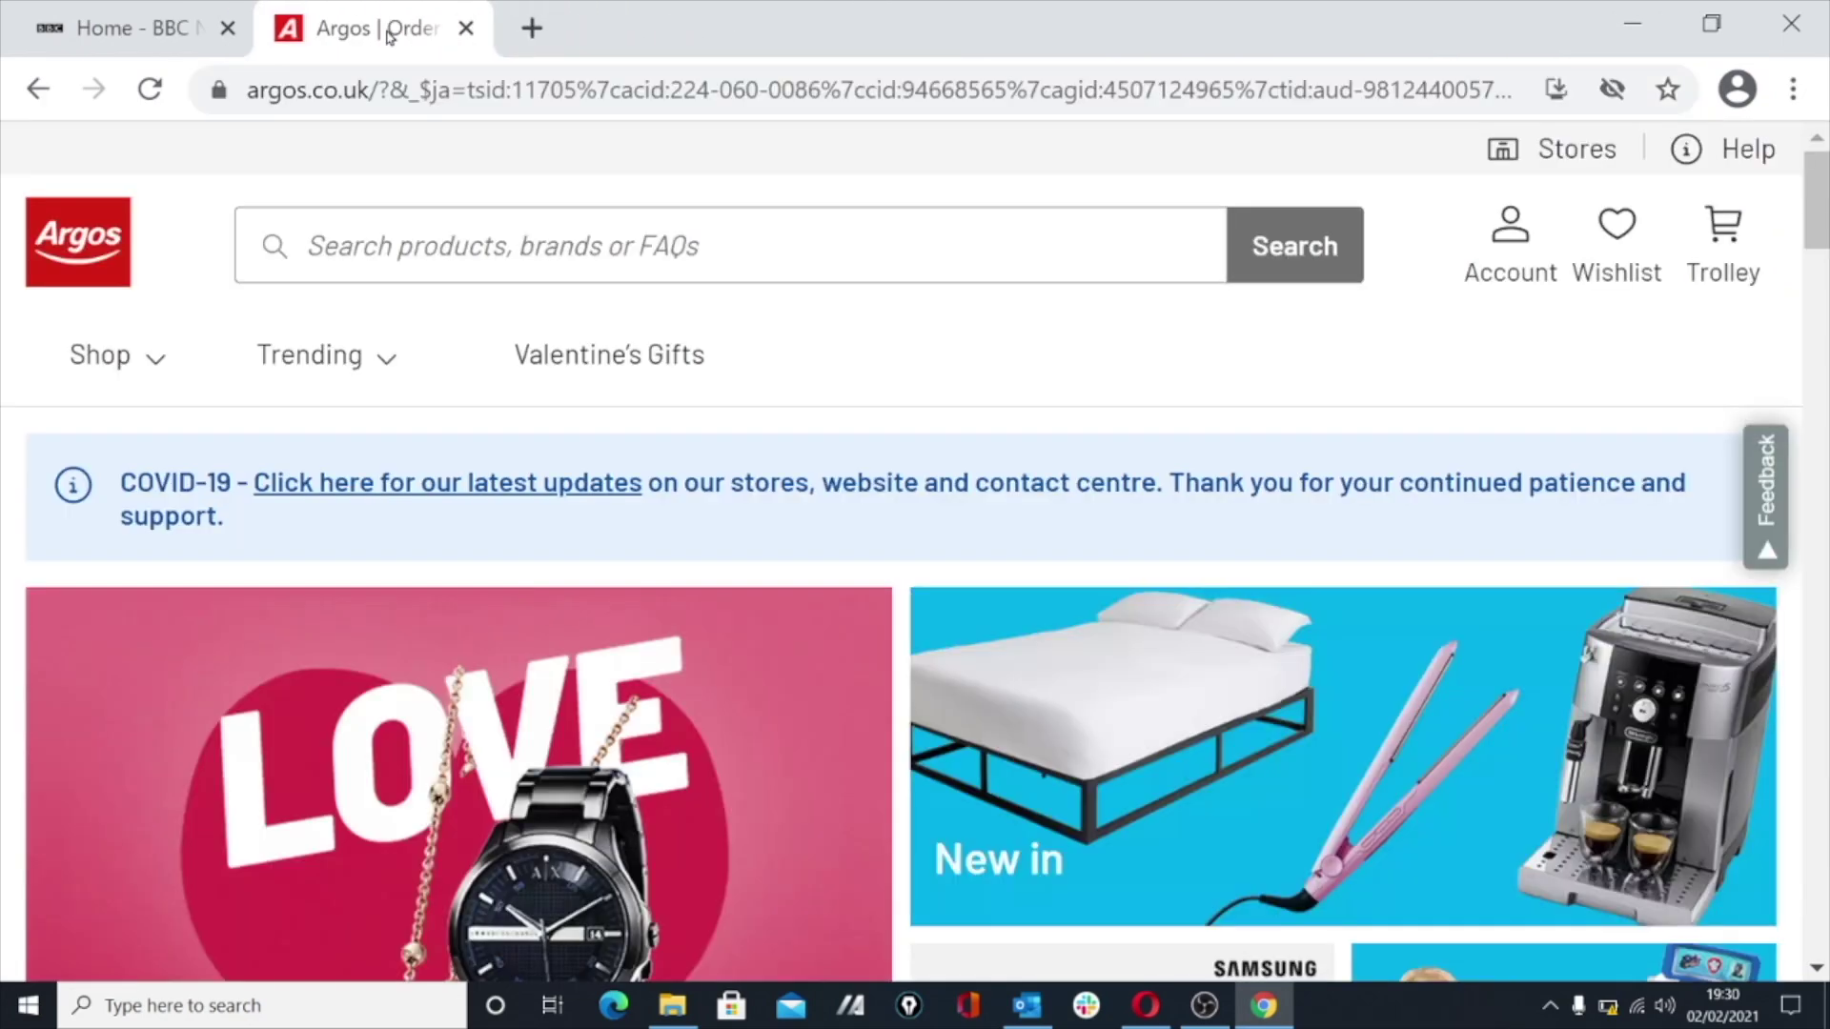
pyautogui.click(476, 28)
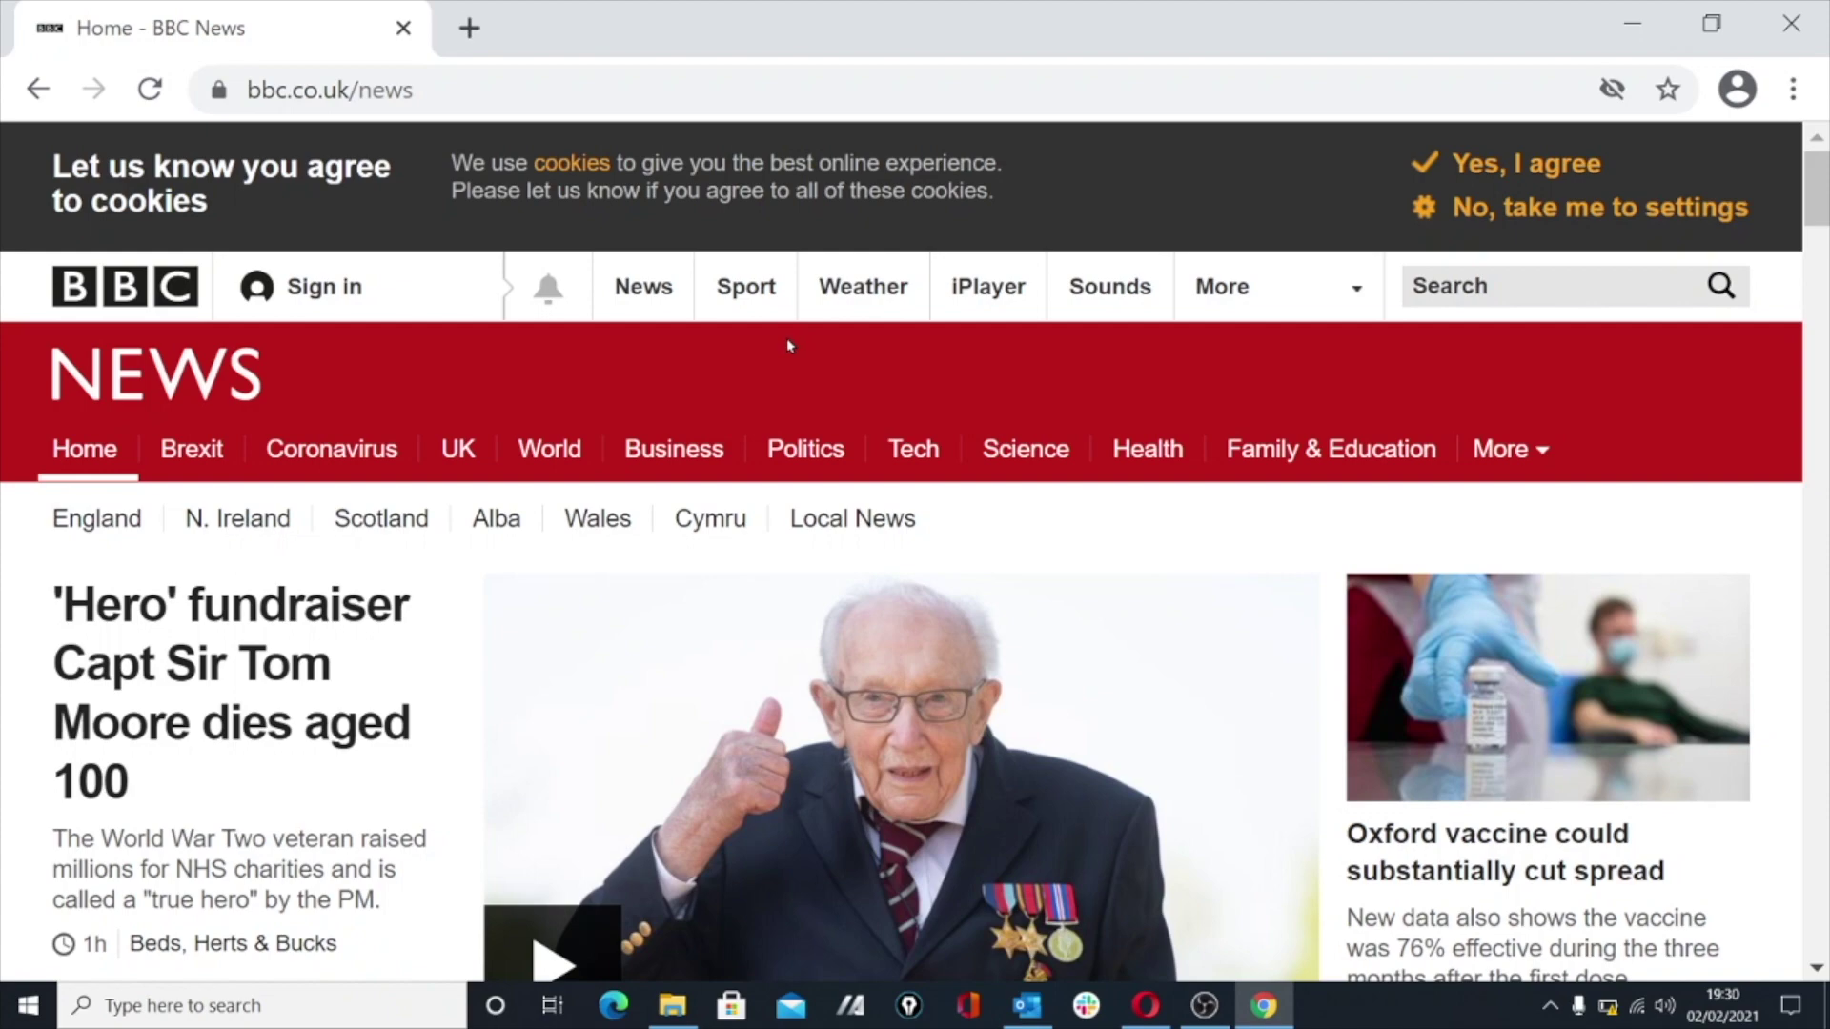
pyautogui.click(1711, 24)
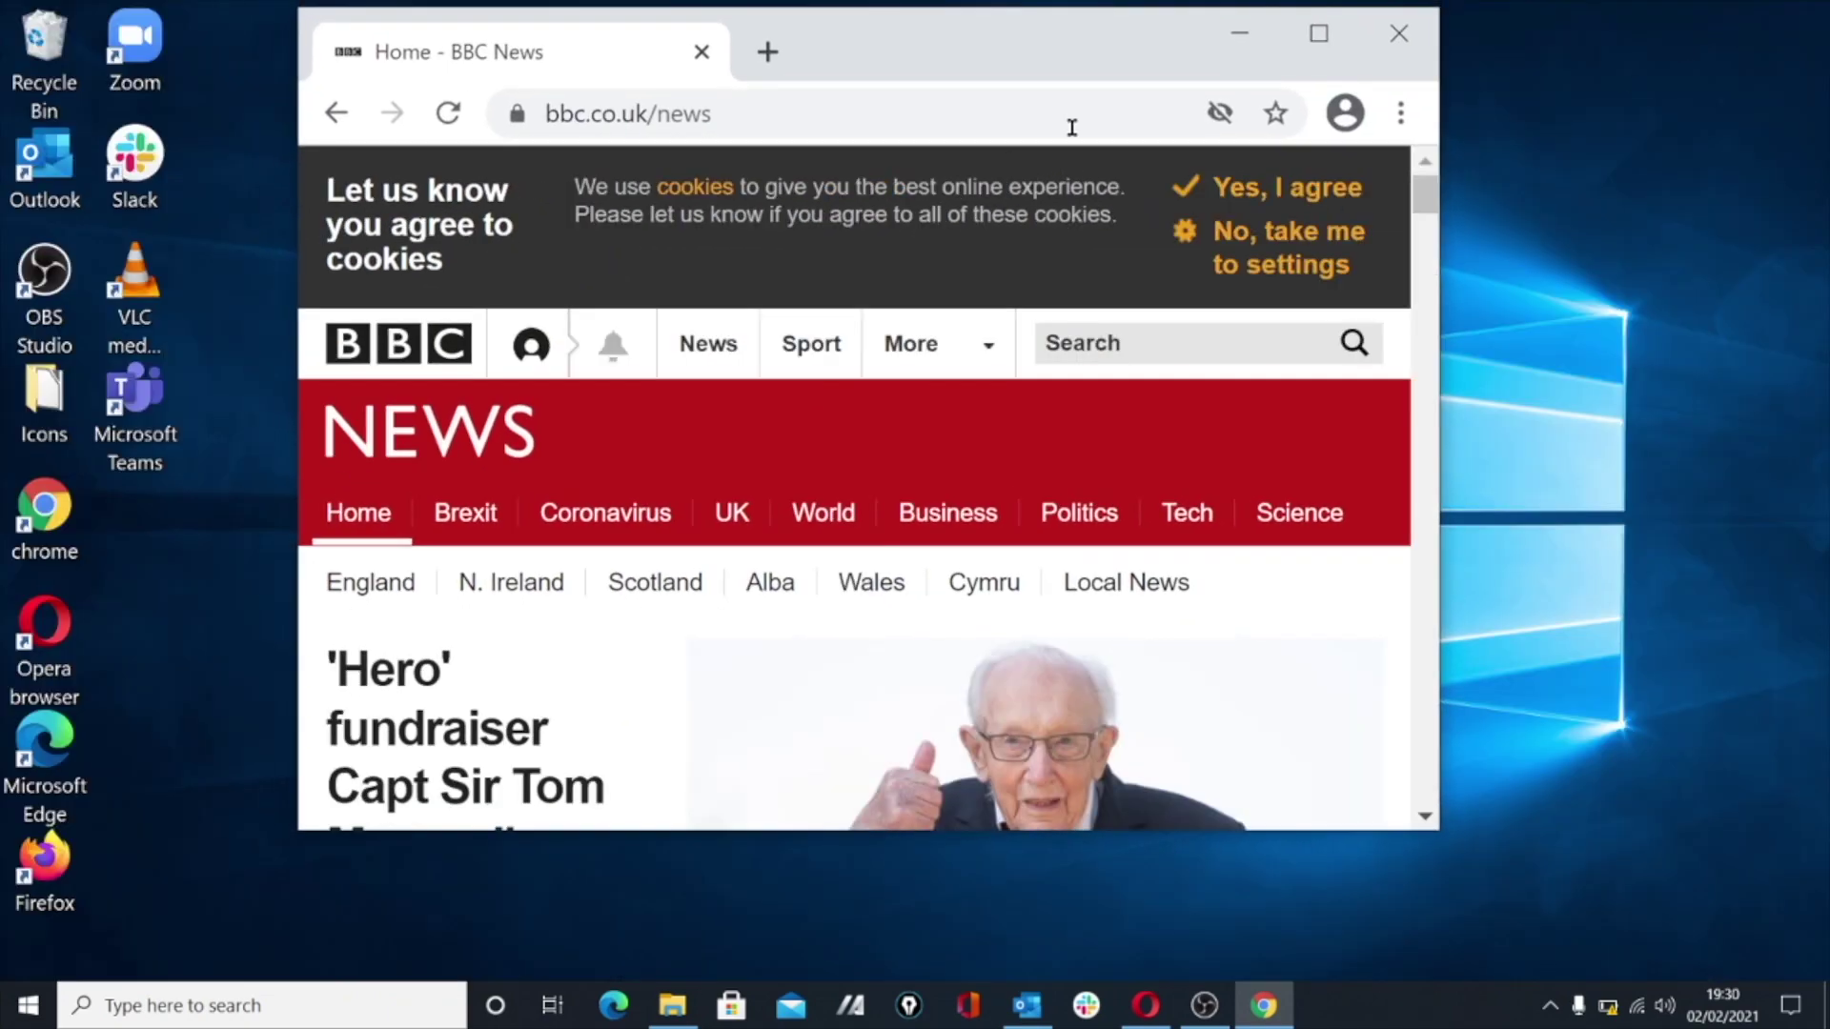
# Close the Chrome window with its single BBC News tab
pyautogui.click(1407, 39)
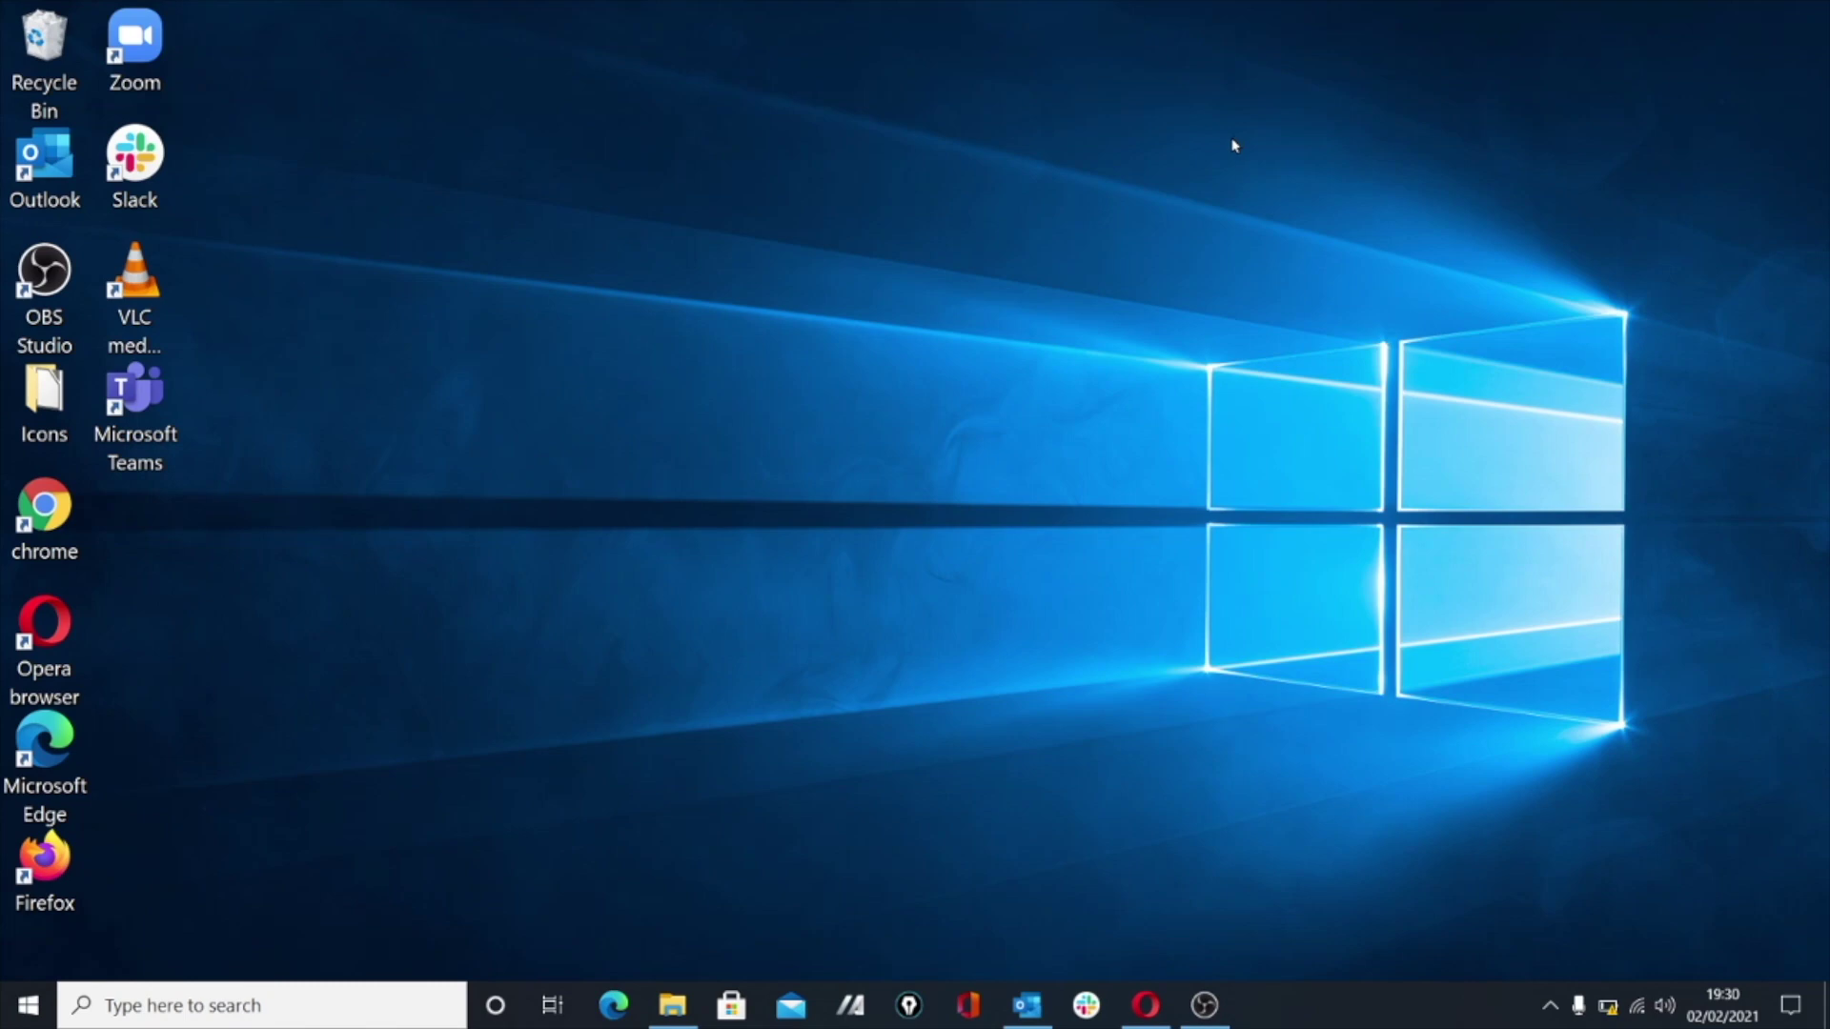